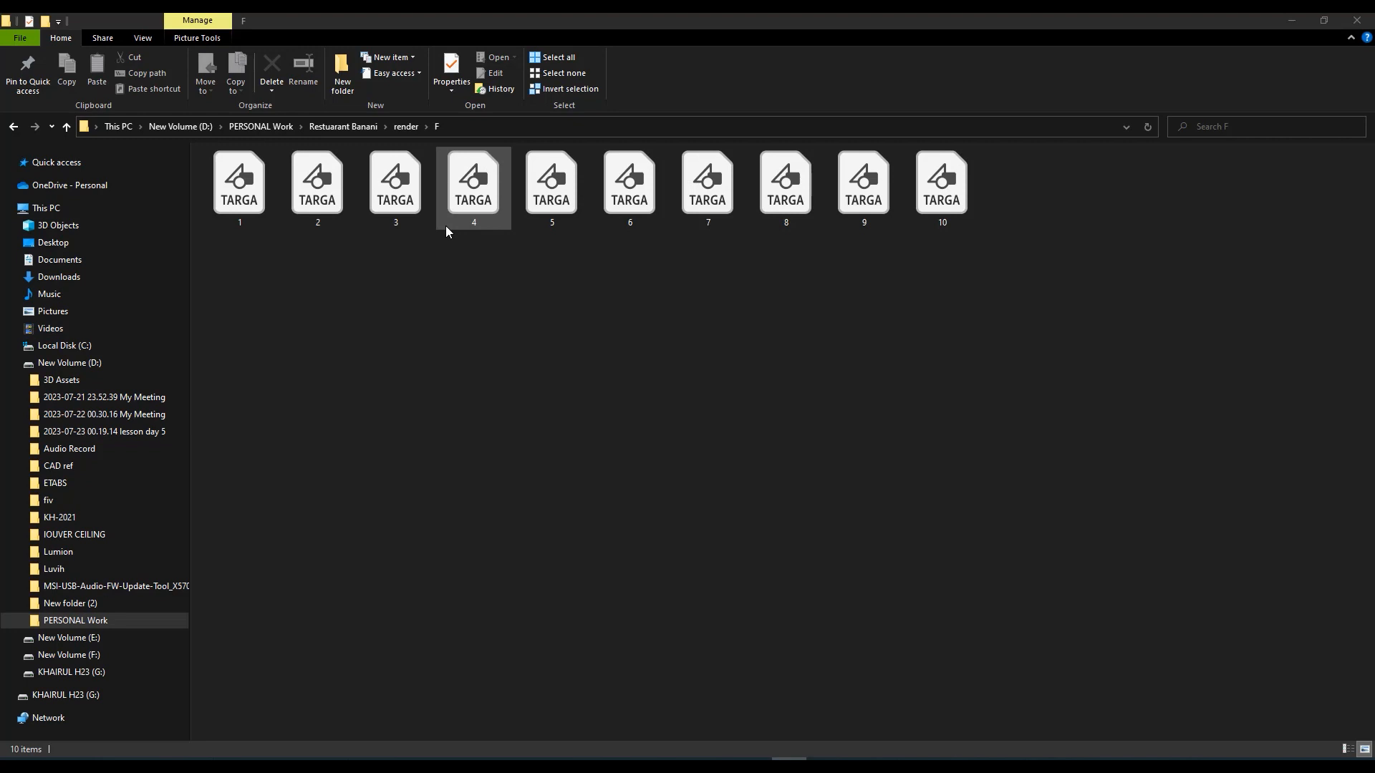
Select all ten TARGA render files, 1 to 10, in the F folder and open them in Photoshop
left_click(1011, 245)
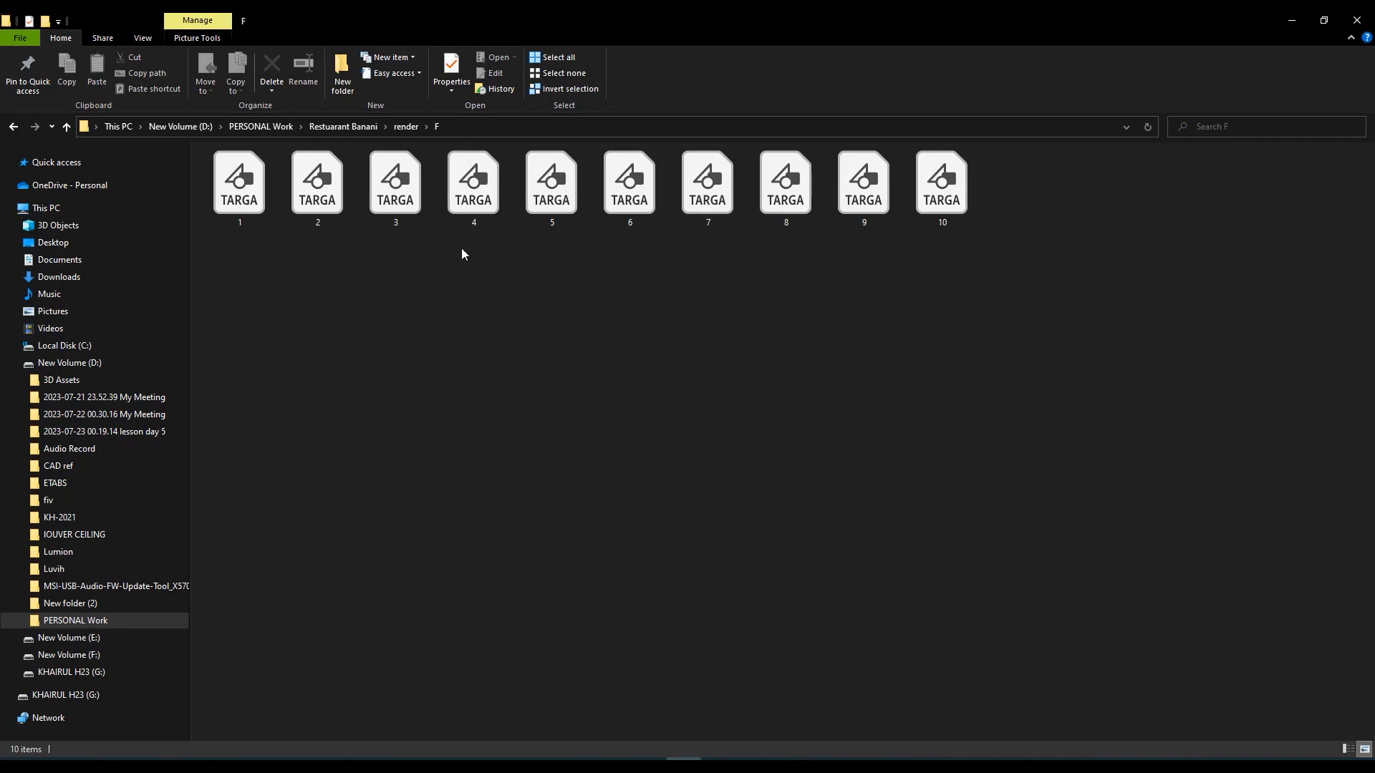
left_click_drag(1100, 184, 231, 400)
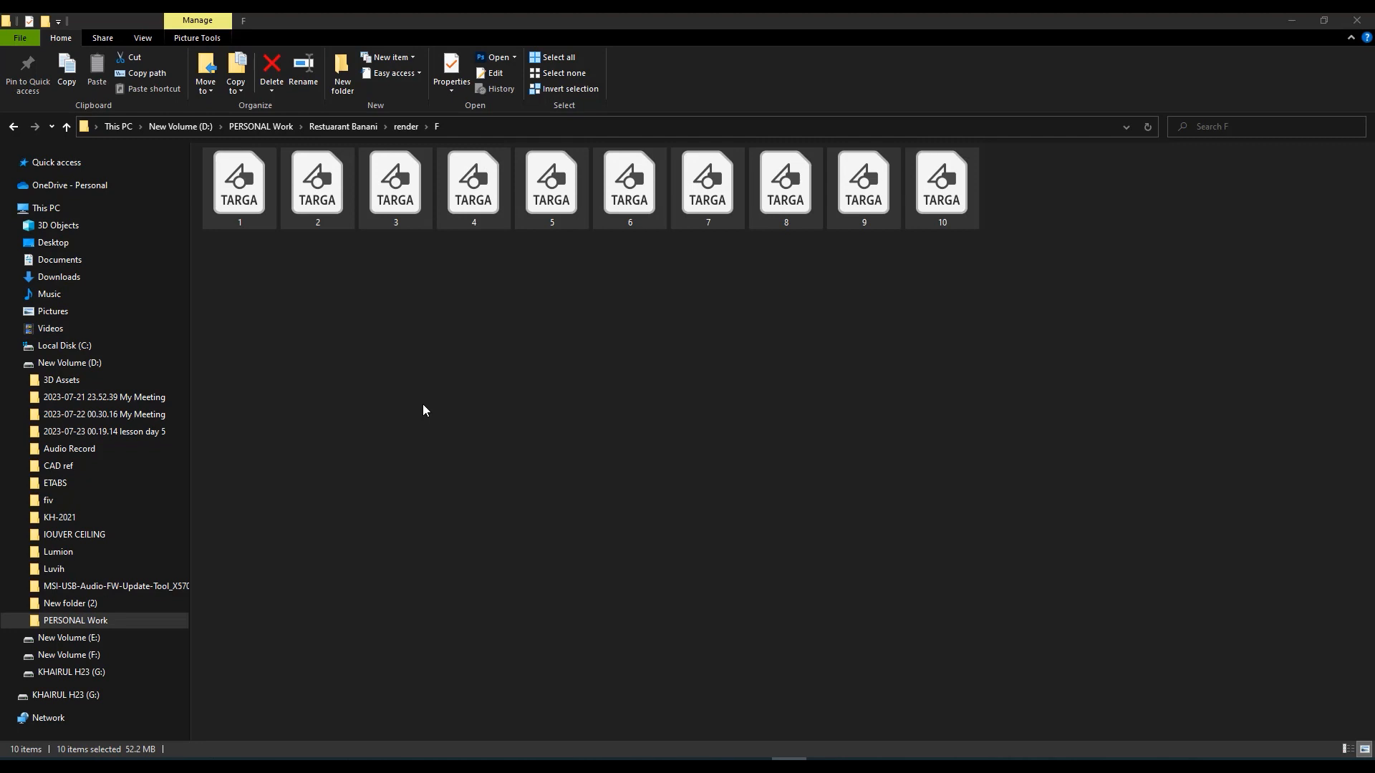
left_click(1151, 209)
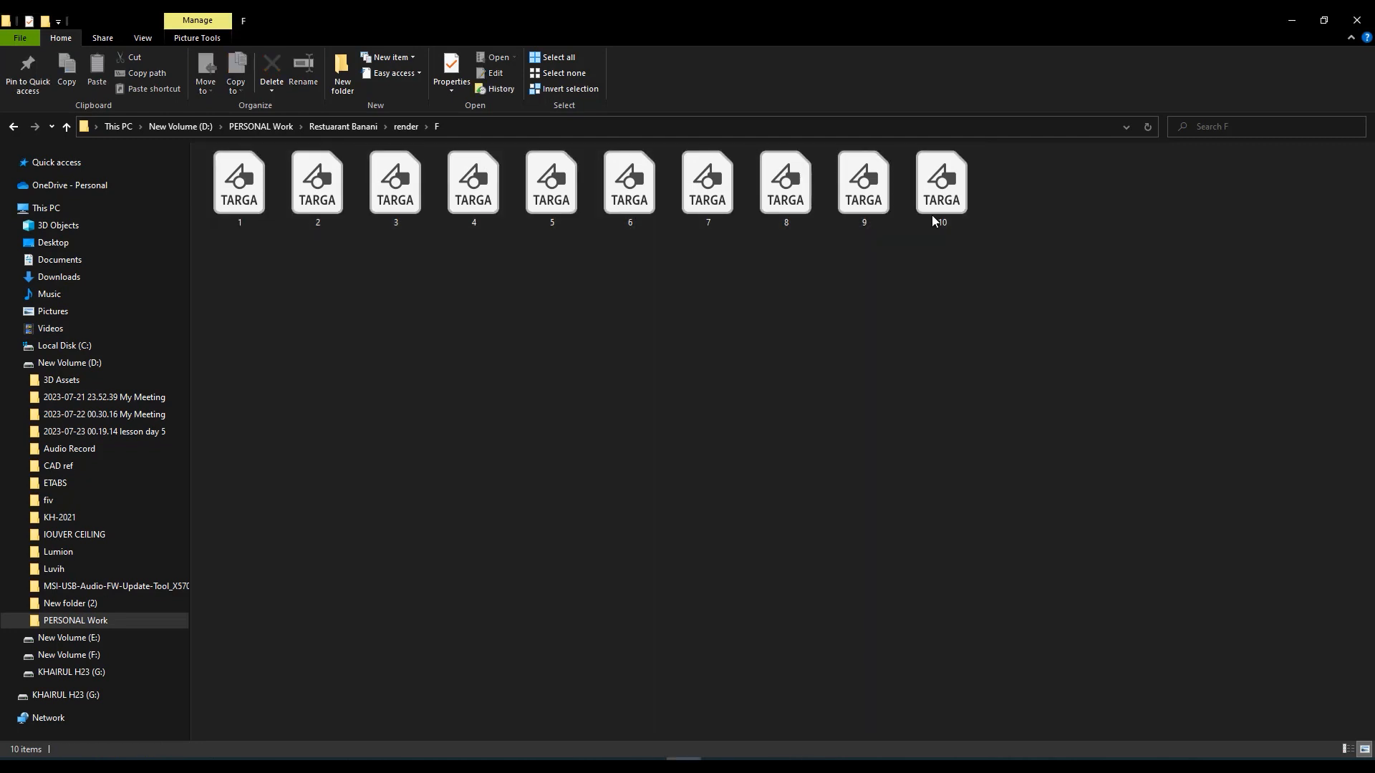
left_click_drag(1110, 170, 224, 395)
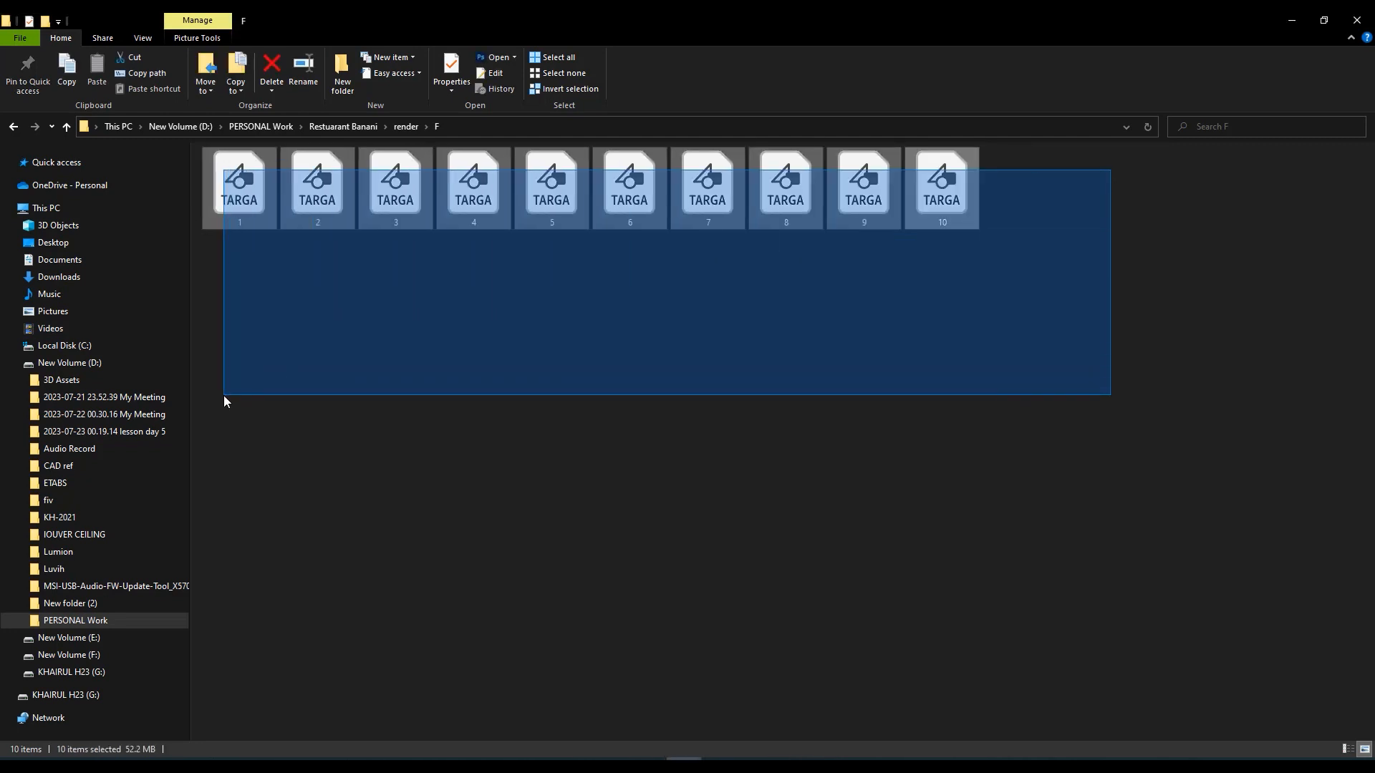
right_click(245, 177)
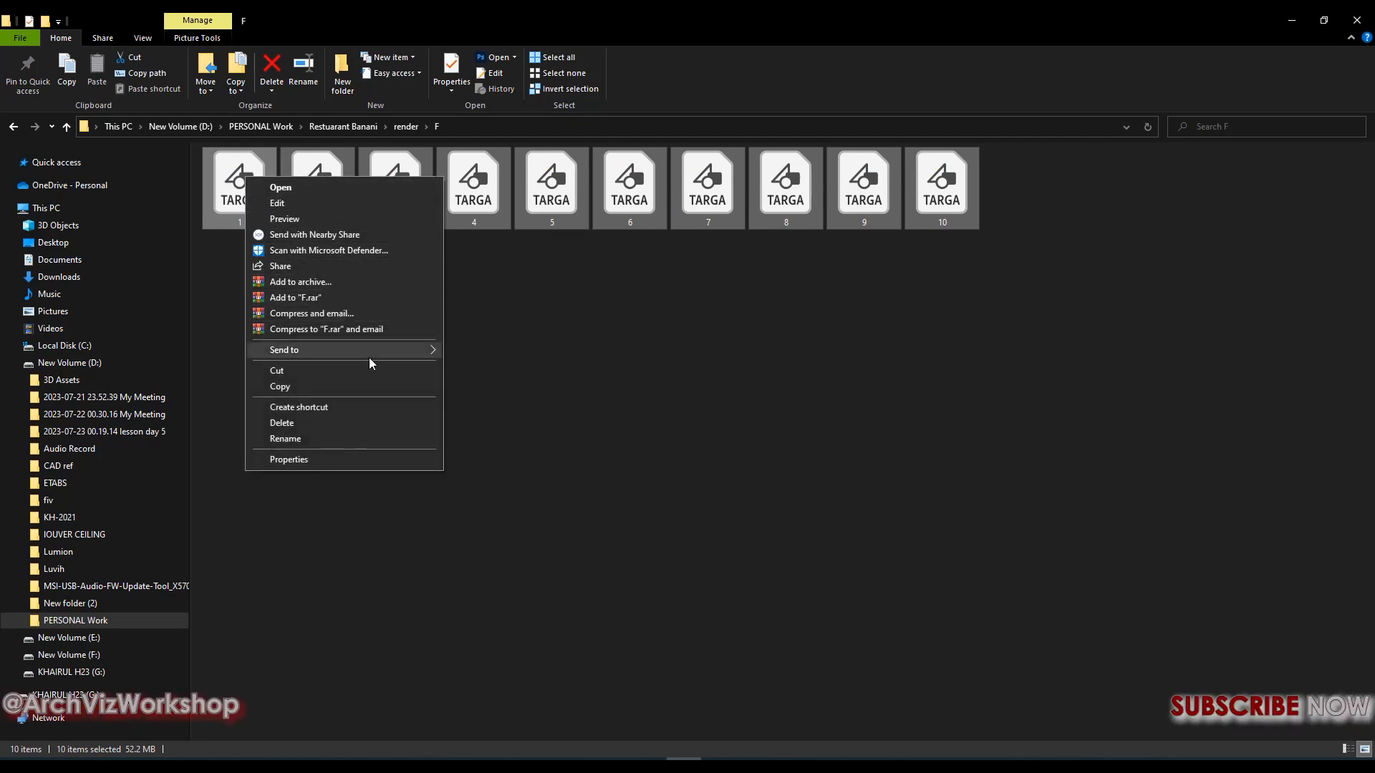
mouse_move(323, 350)
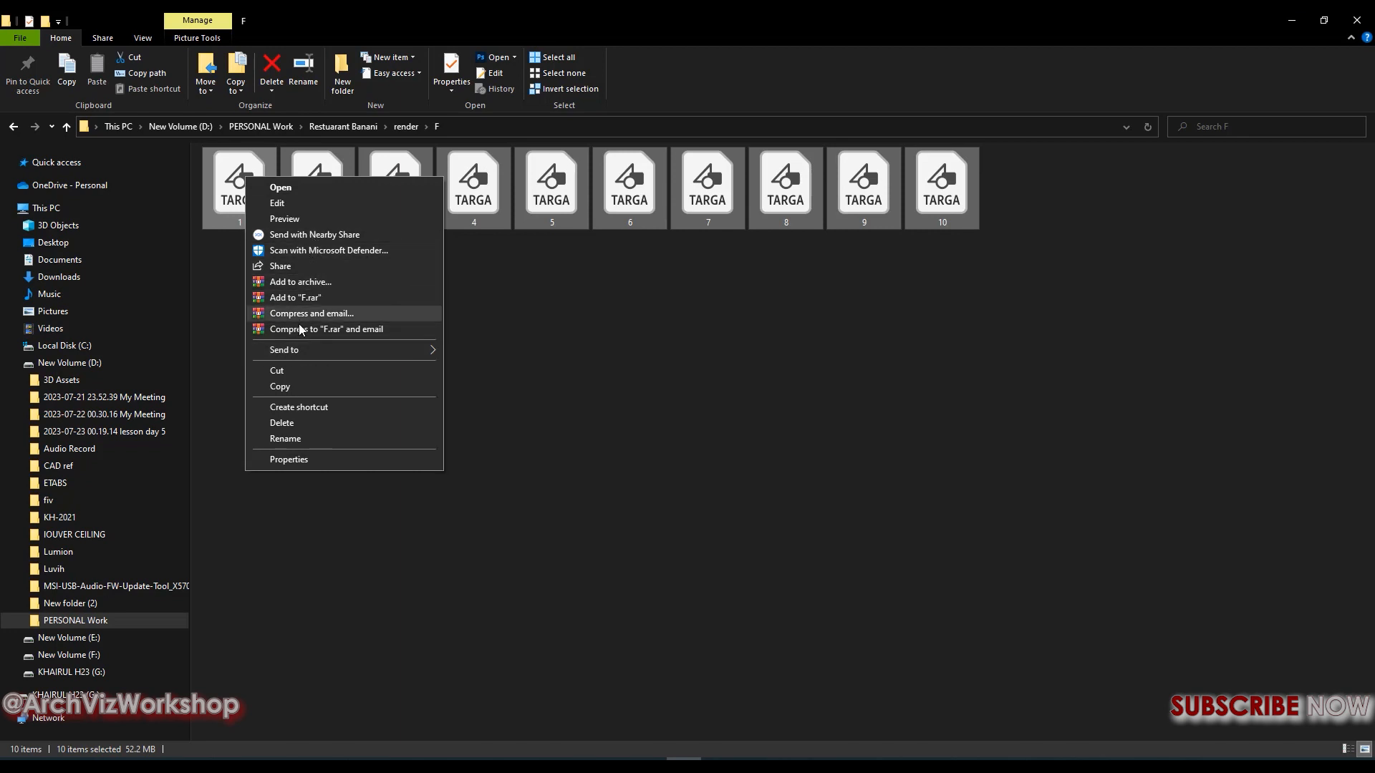
left_click(295, 188)
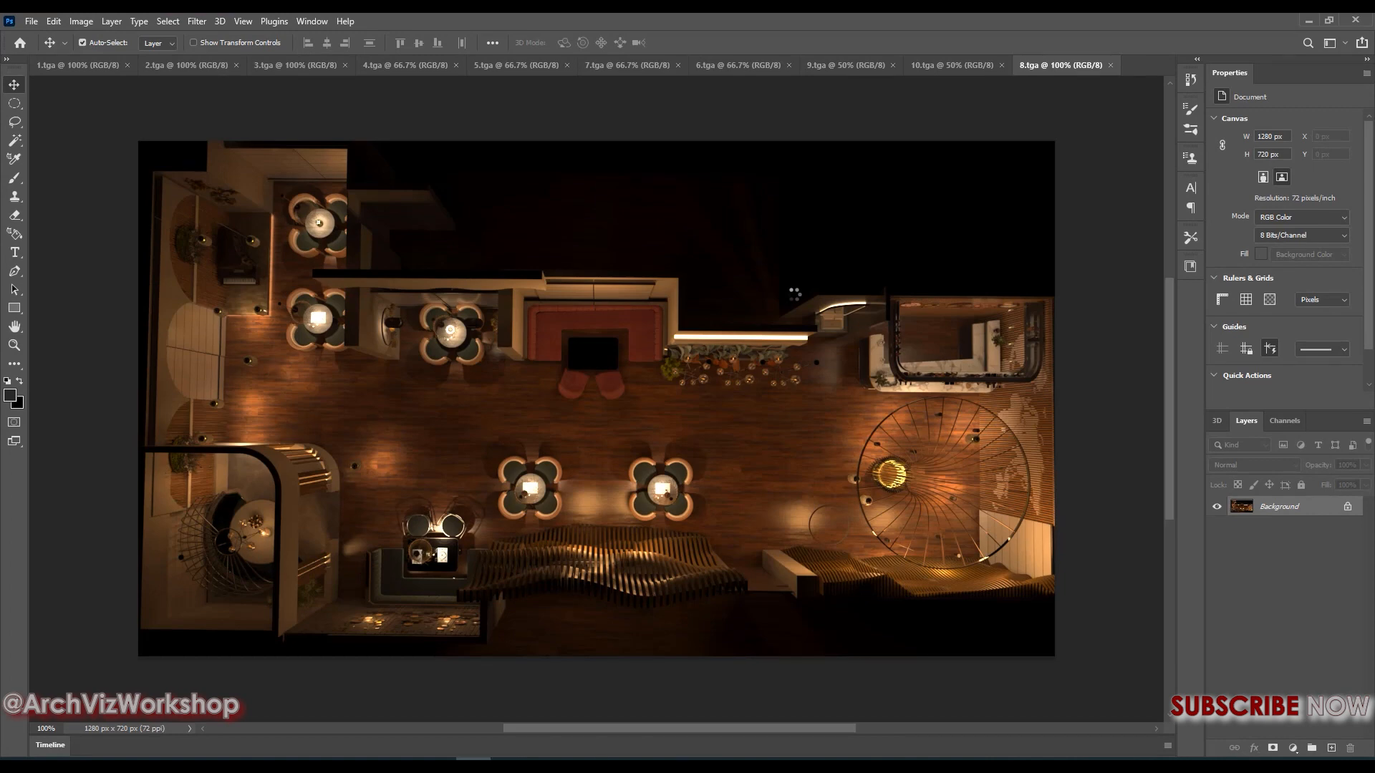
Look through the opened render images one after another, from 10.tga back to 2.tga
left_click(953, 63)
left_click(844, 64)
left_click(706, 63)
left_click(625, 65)
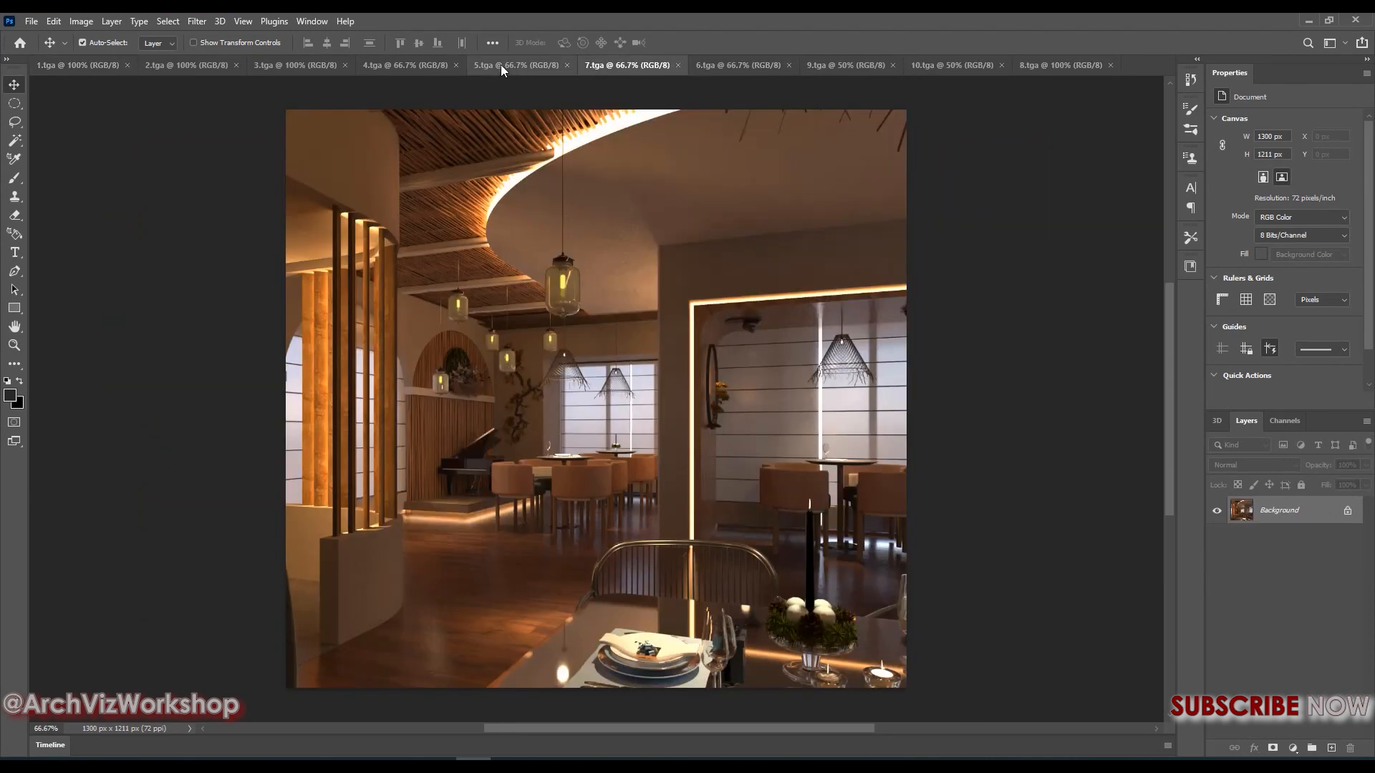
left_click(500, 64)
left_click(380, 65)
left_click(287, 65)
left_click(172, 66)
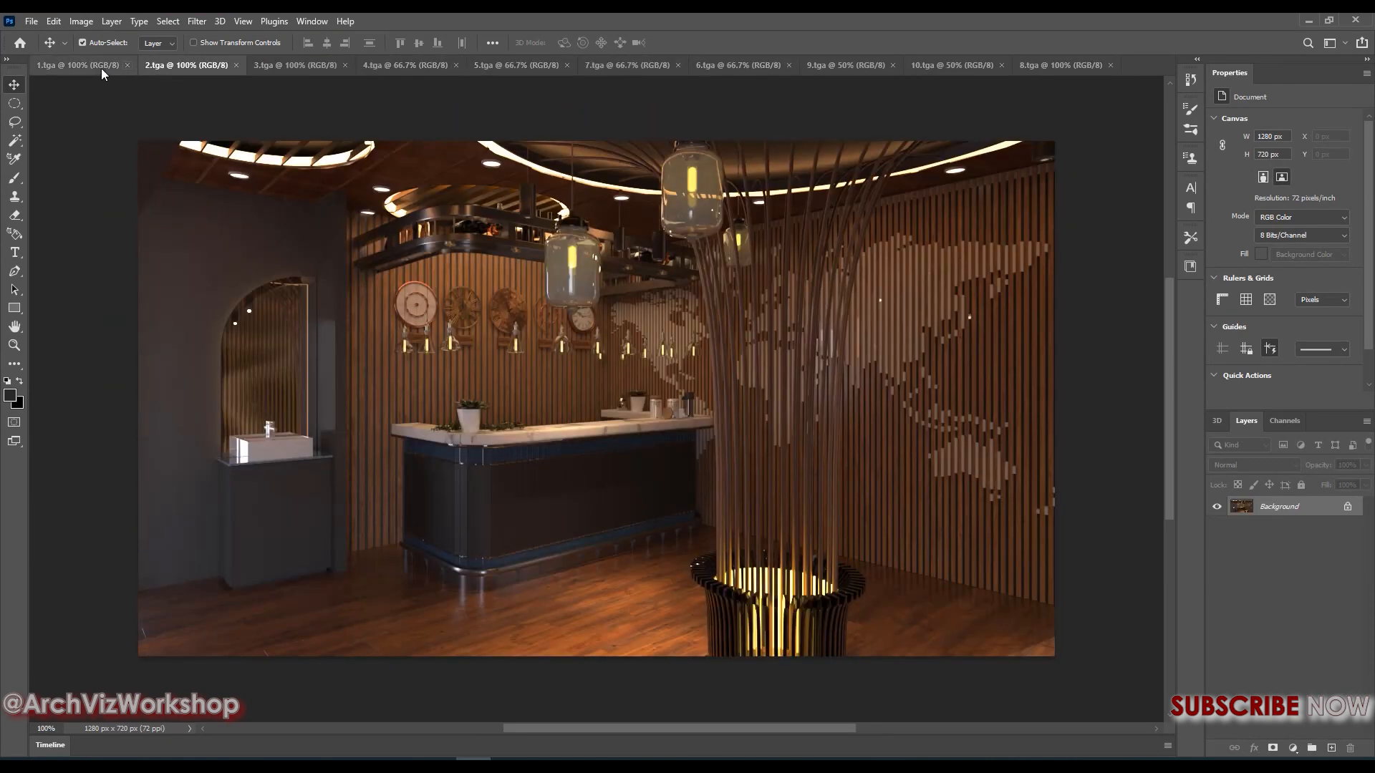
Switch to the 1.tga image and duplicate its Background layer
left_click(96, 67)
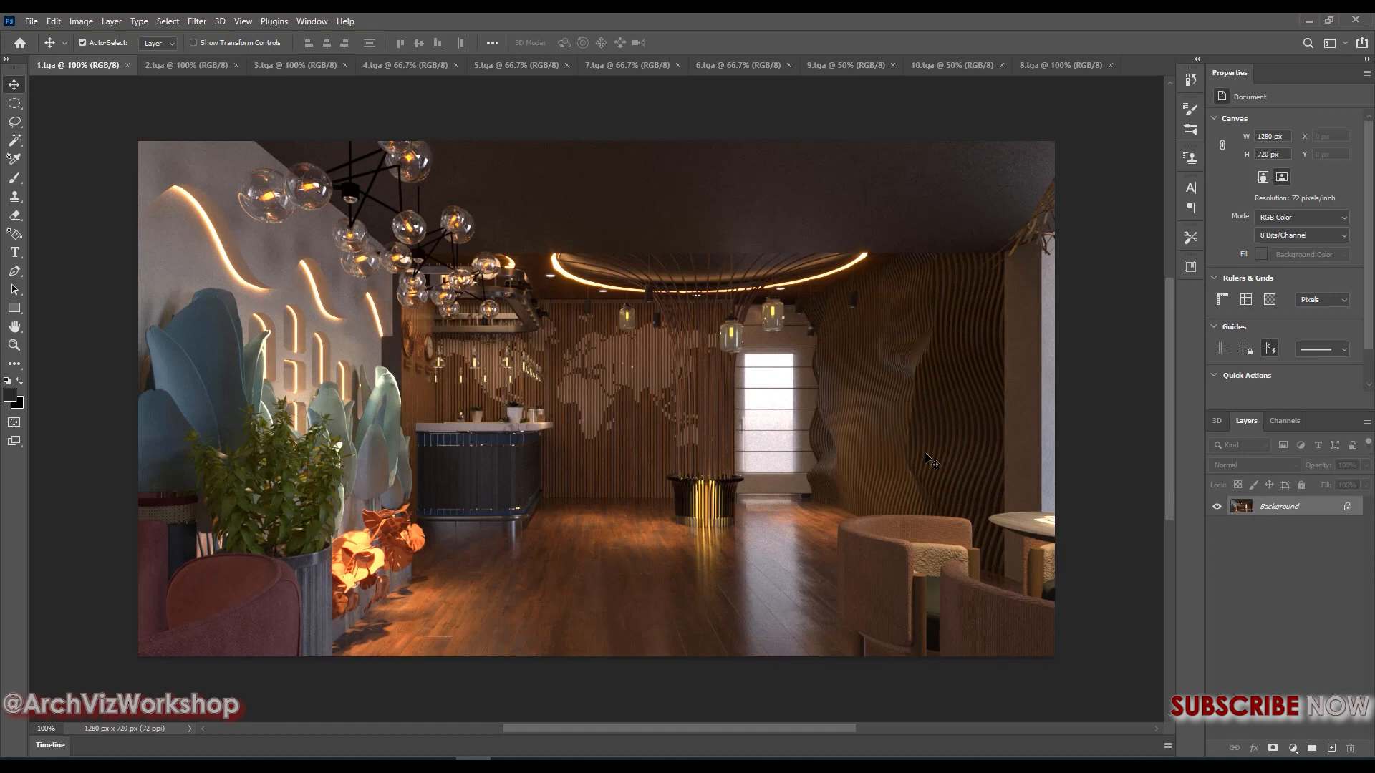
key("ctrl")
key("ctrl+j")
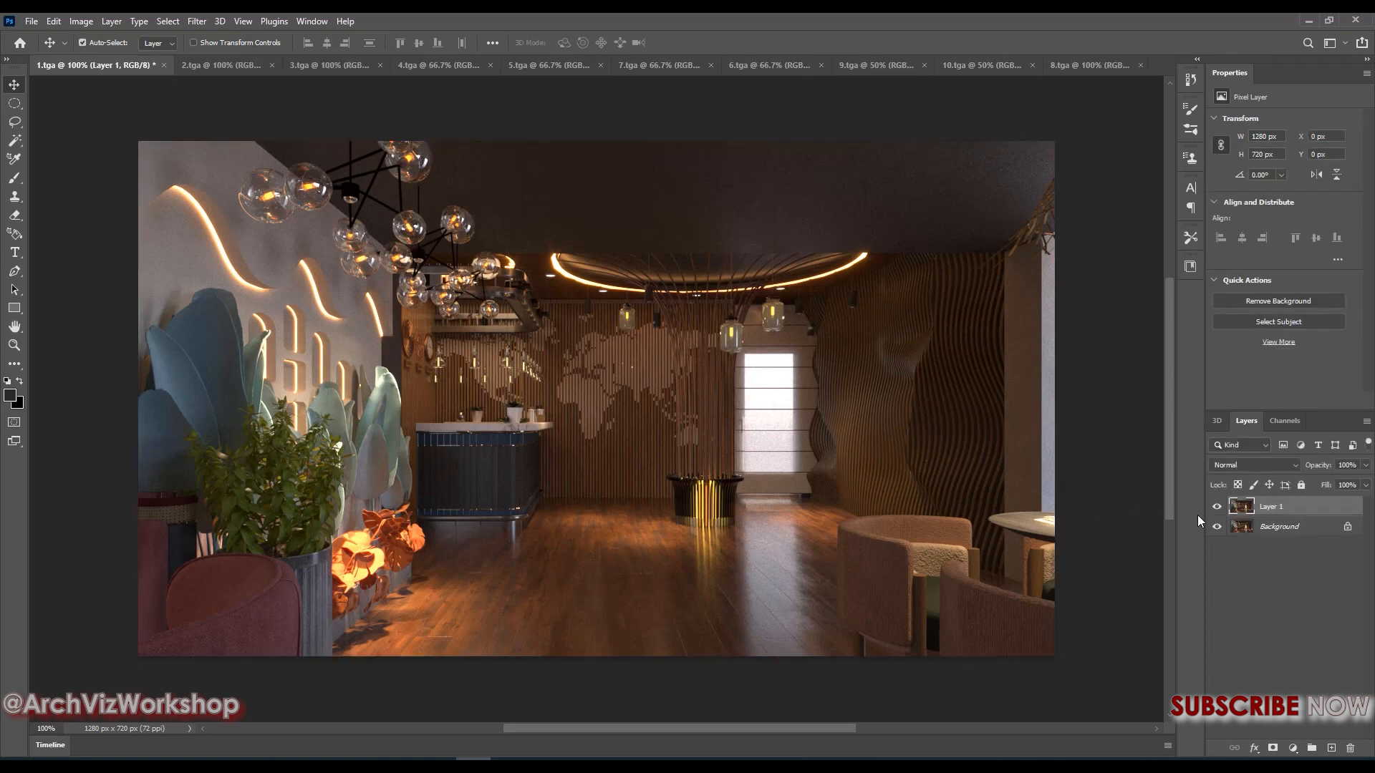
Toggle the visibility of the Background and its duplicate to compare the two layers, leaving both shown
left_click(1215, 529)
left_click(1215, 529)
left_click(1217, 509)
left_click(1217, 508)
left_click(1218, 508)
left_click(1217, 508)
left_click(1217, 508)
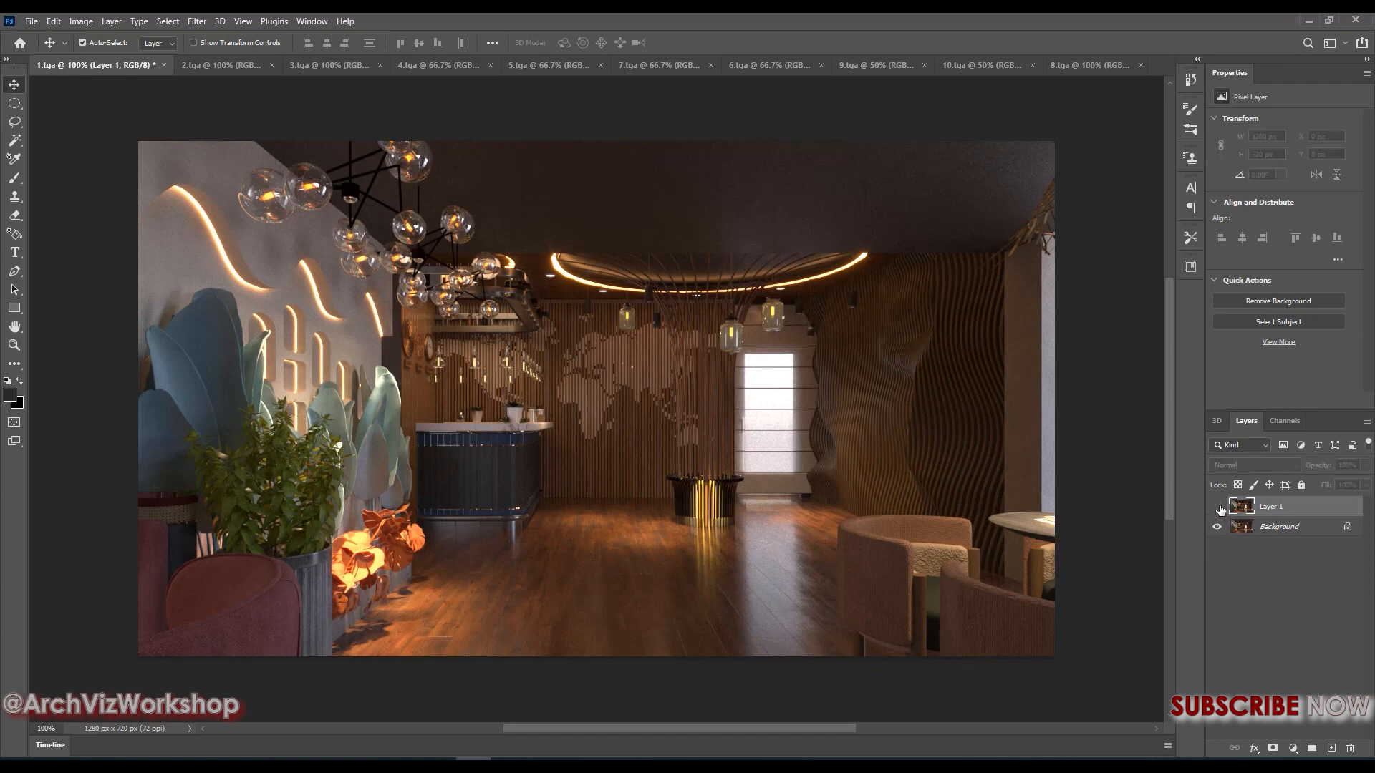
left_click(1217, 507)
left_click(1220, 507)
left_click(1220, 507)
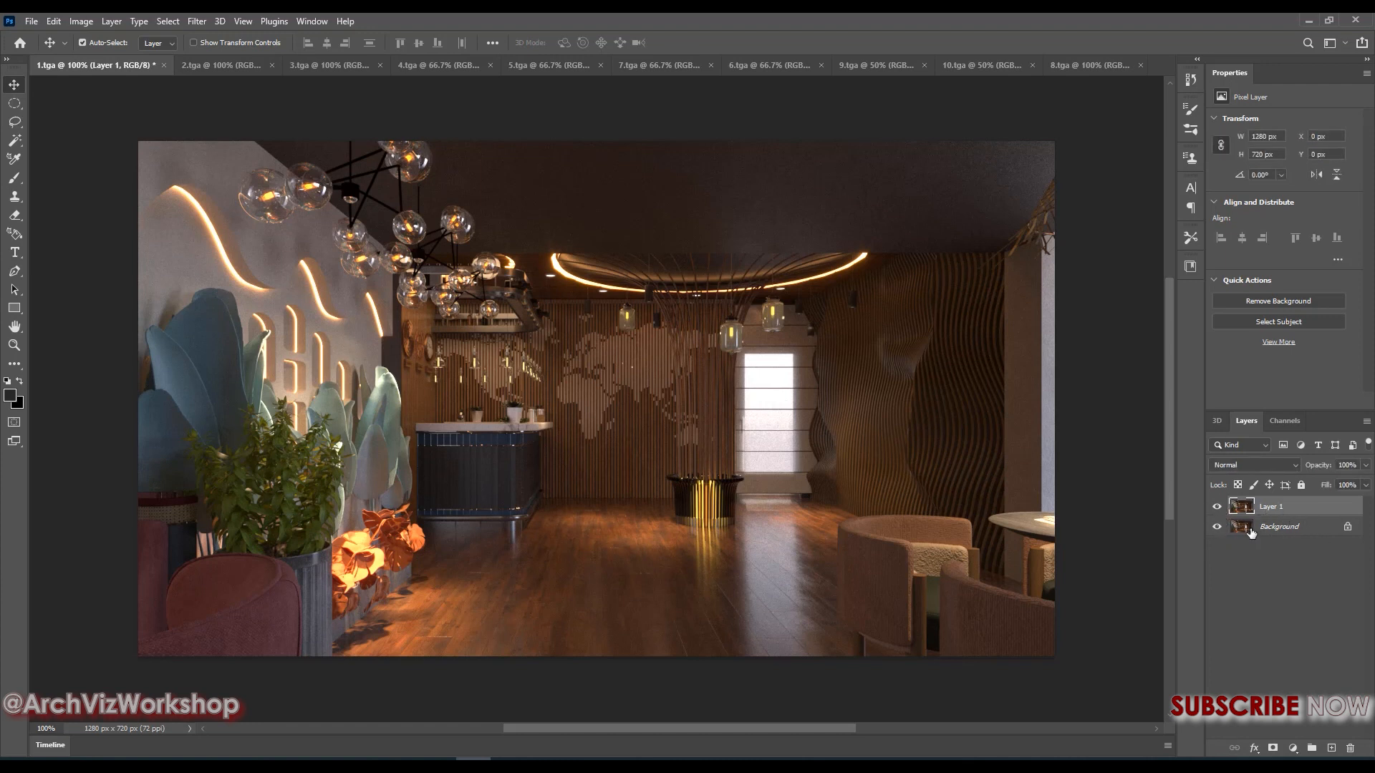
left_click(1217, 507)
left_click(1217, 508)
Open the Camera Raw Filter for the duplicated layer of 1.tga
left_click(204, 21)
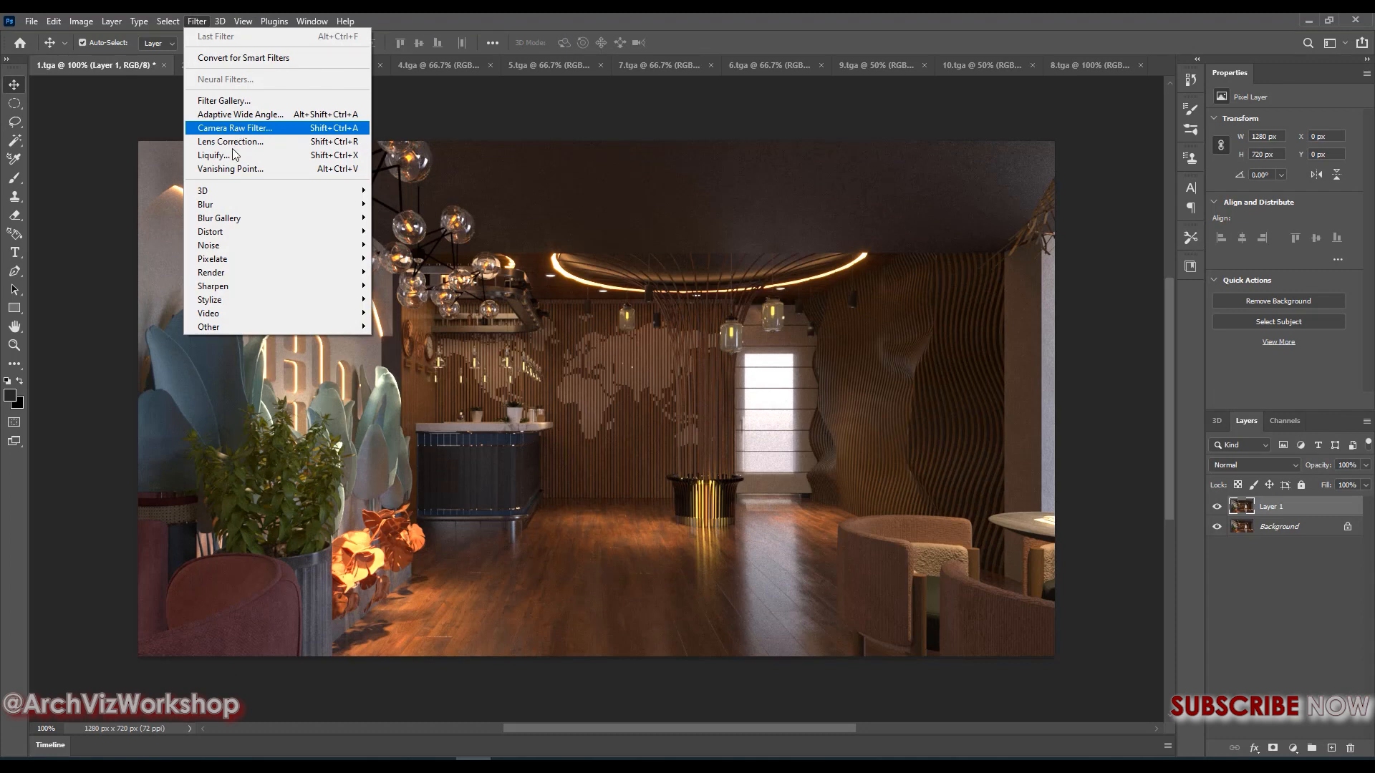
left_click(591, 302)
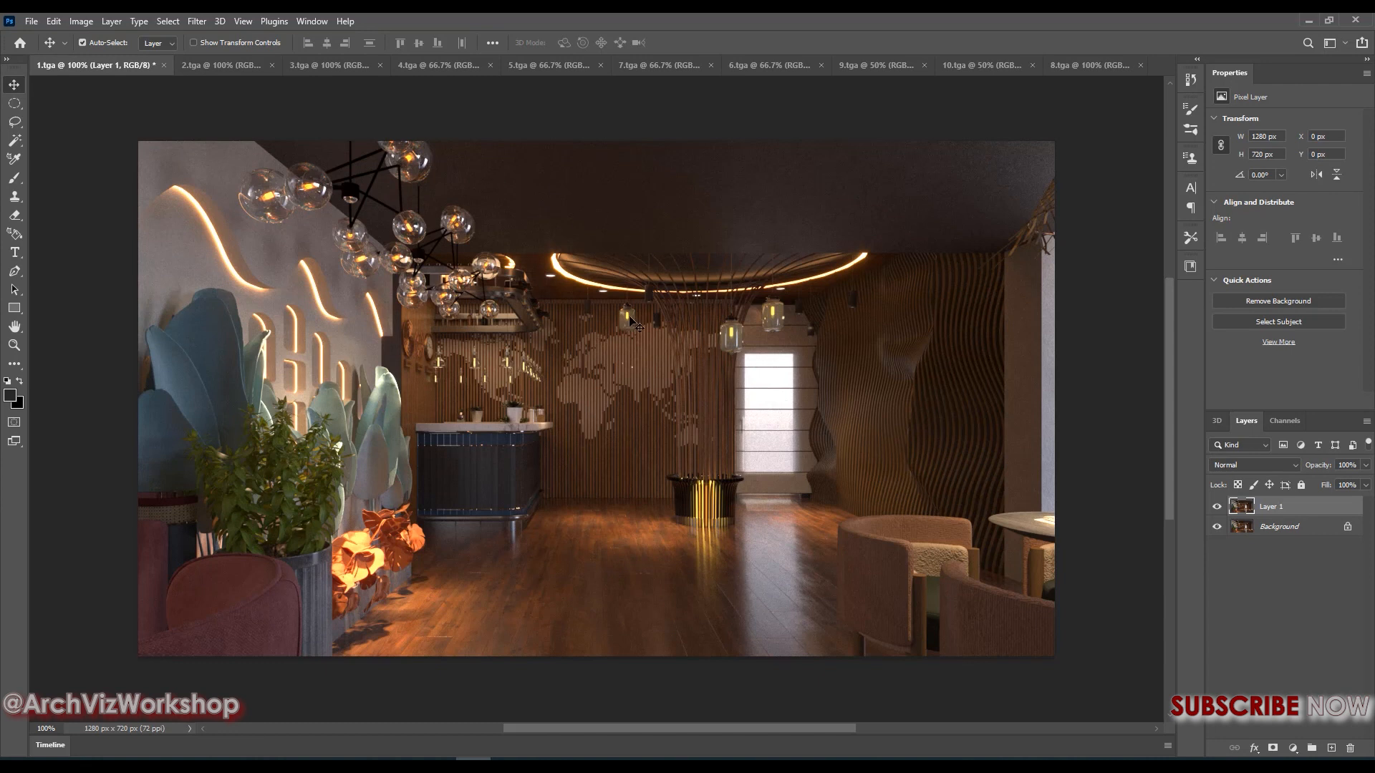
key("ctrl")
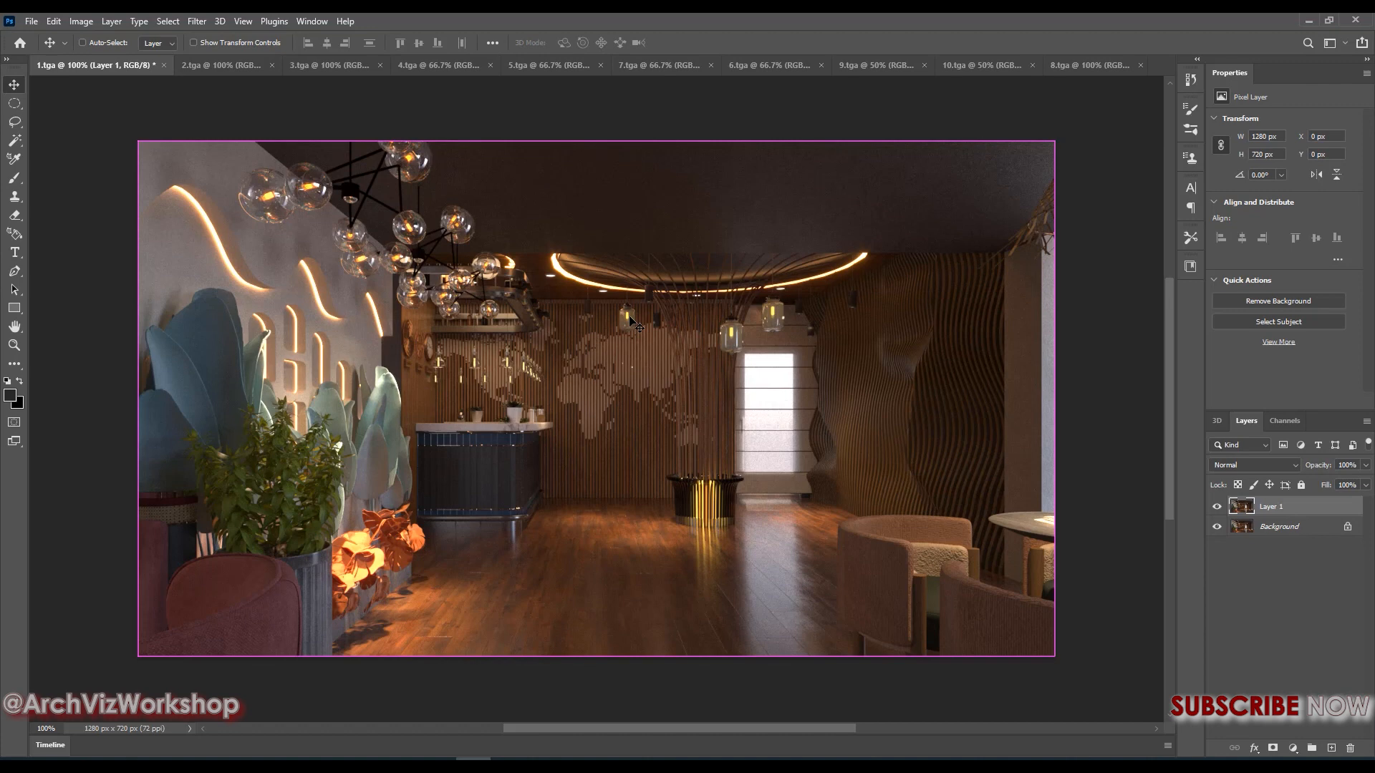
scroll(632, 322, "up", 2)
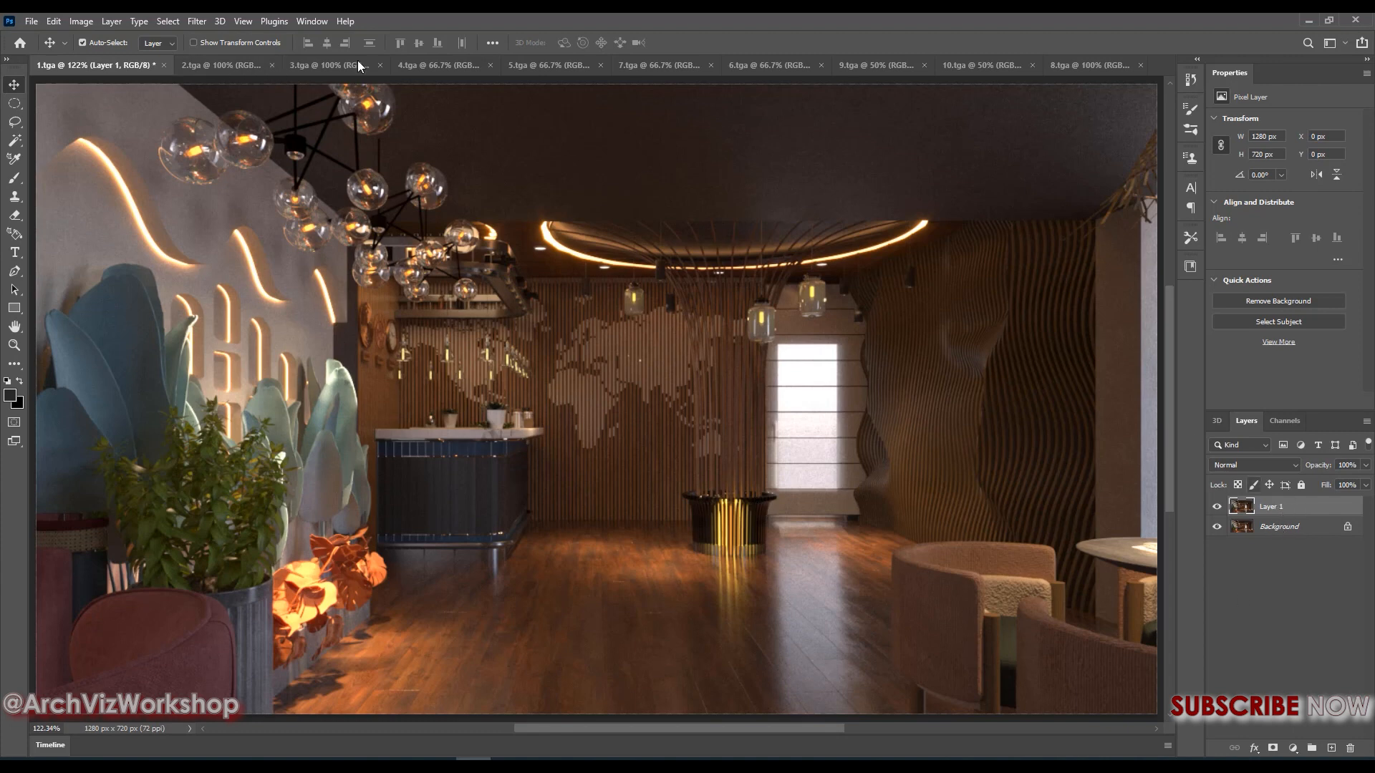
left_click(197, 21)
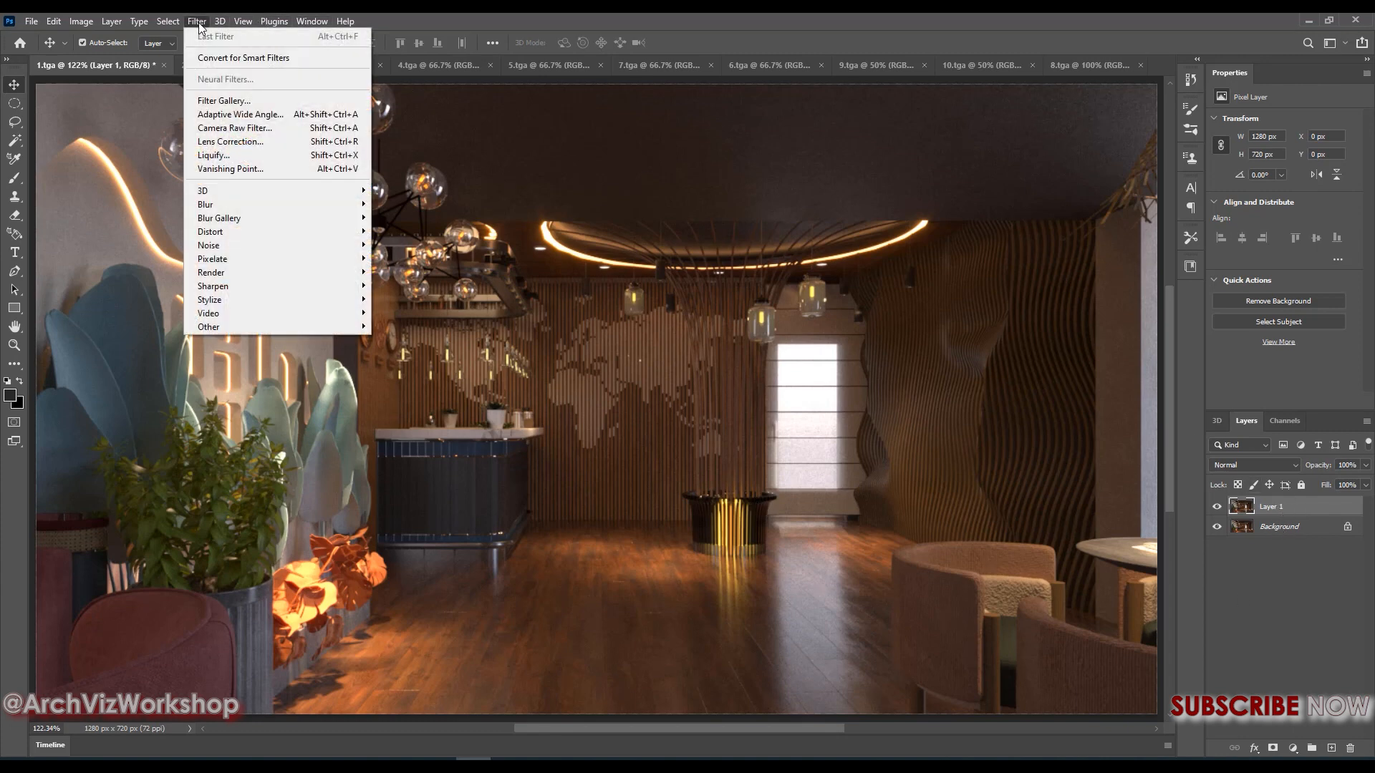
left_click(222, 128)
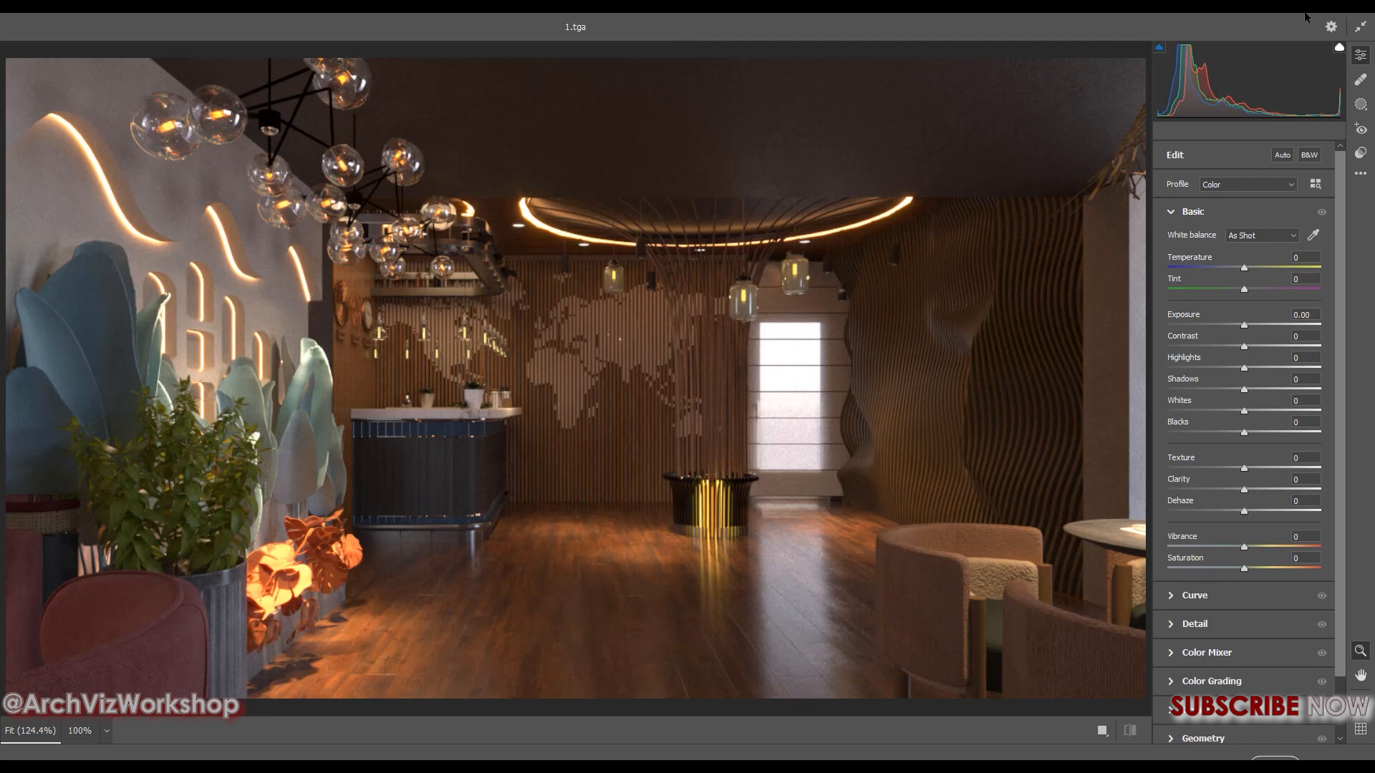
Try the Auto adjustment on the image in Camera Raw and switch it off again
left_click_drag(1339, 372, 1325, 557)
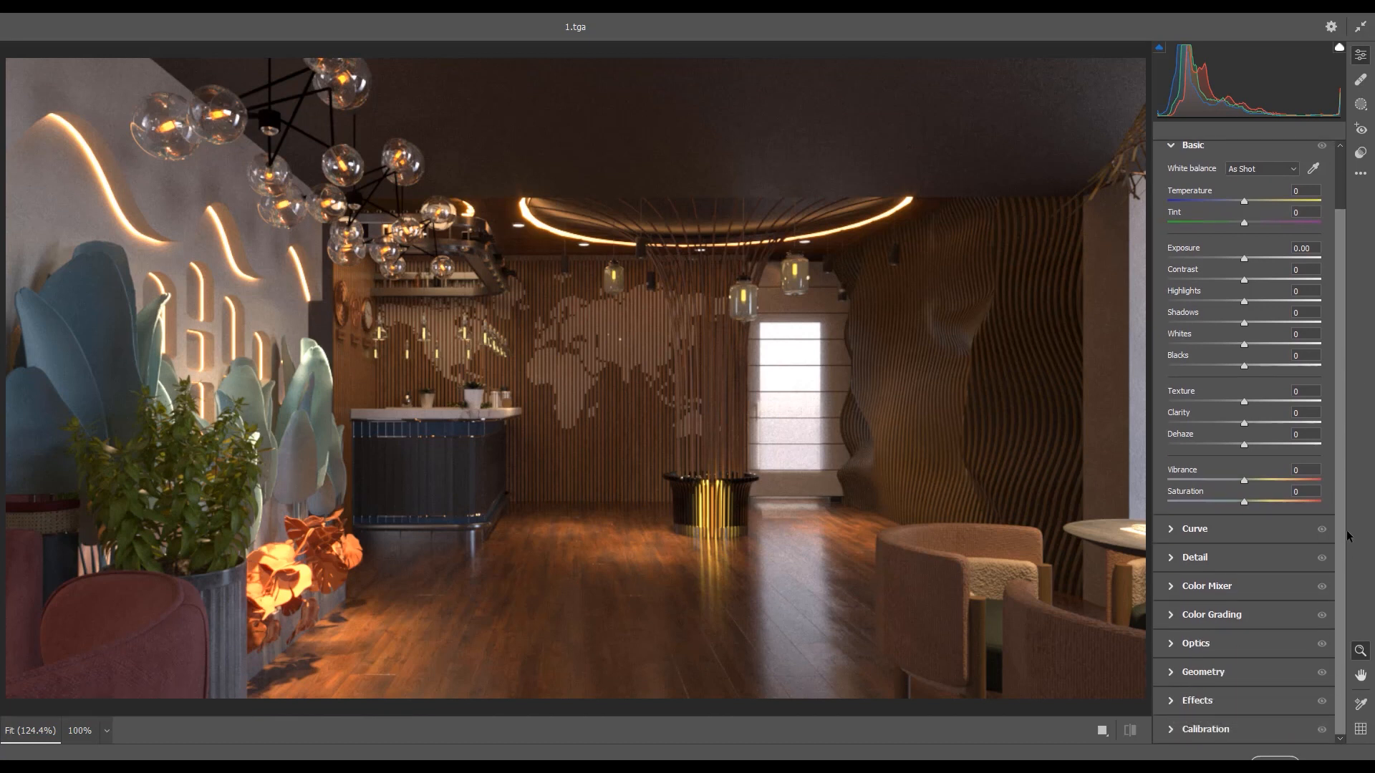
scroll(1343, 362, "up", 1)
mouse_move(1342, 362)
left_mouse_down()
mouse_move(1339, 342)
mouse_move(1336, 354)
left_mouse_up()
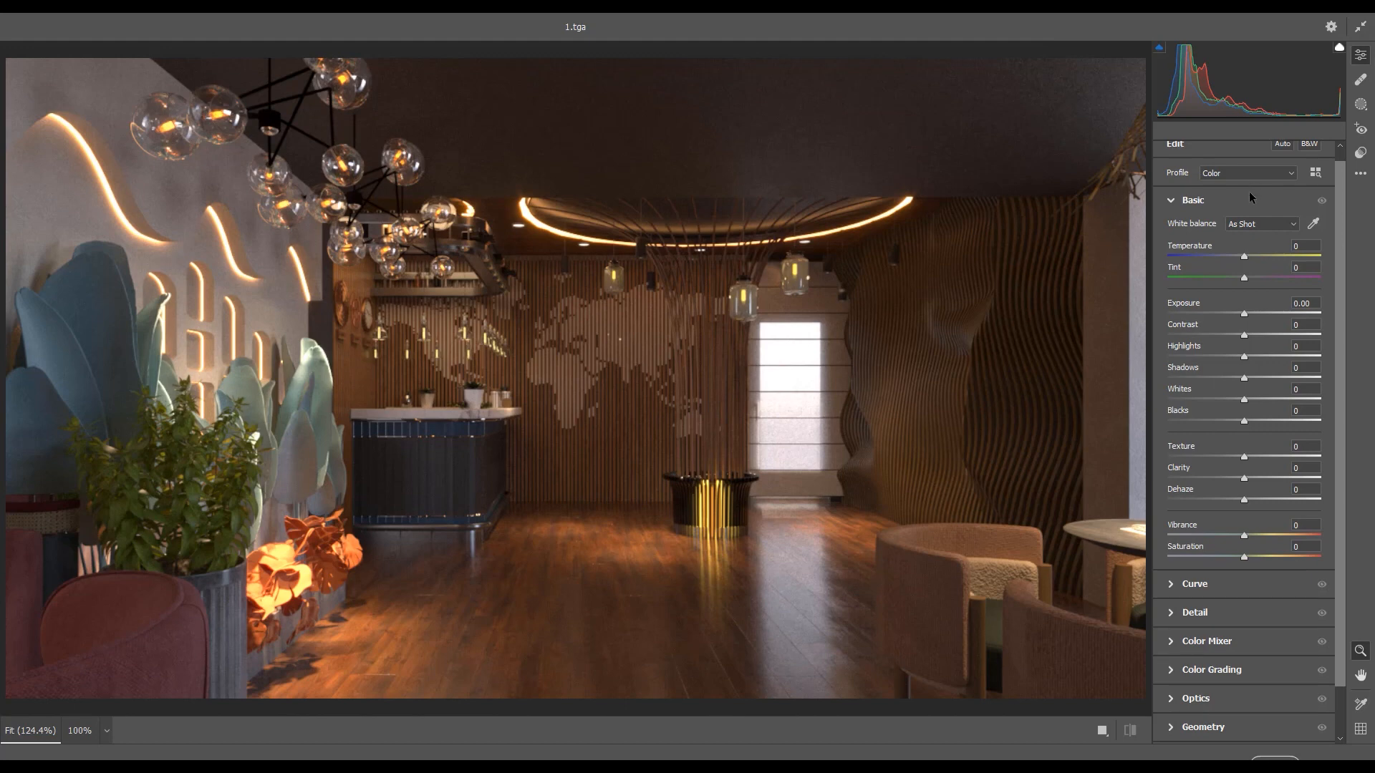
left_click(1278, 145)
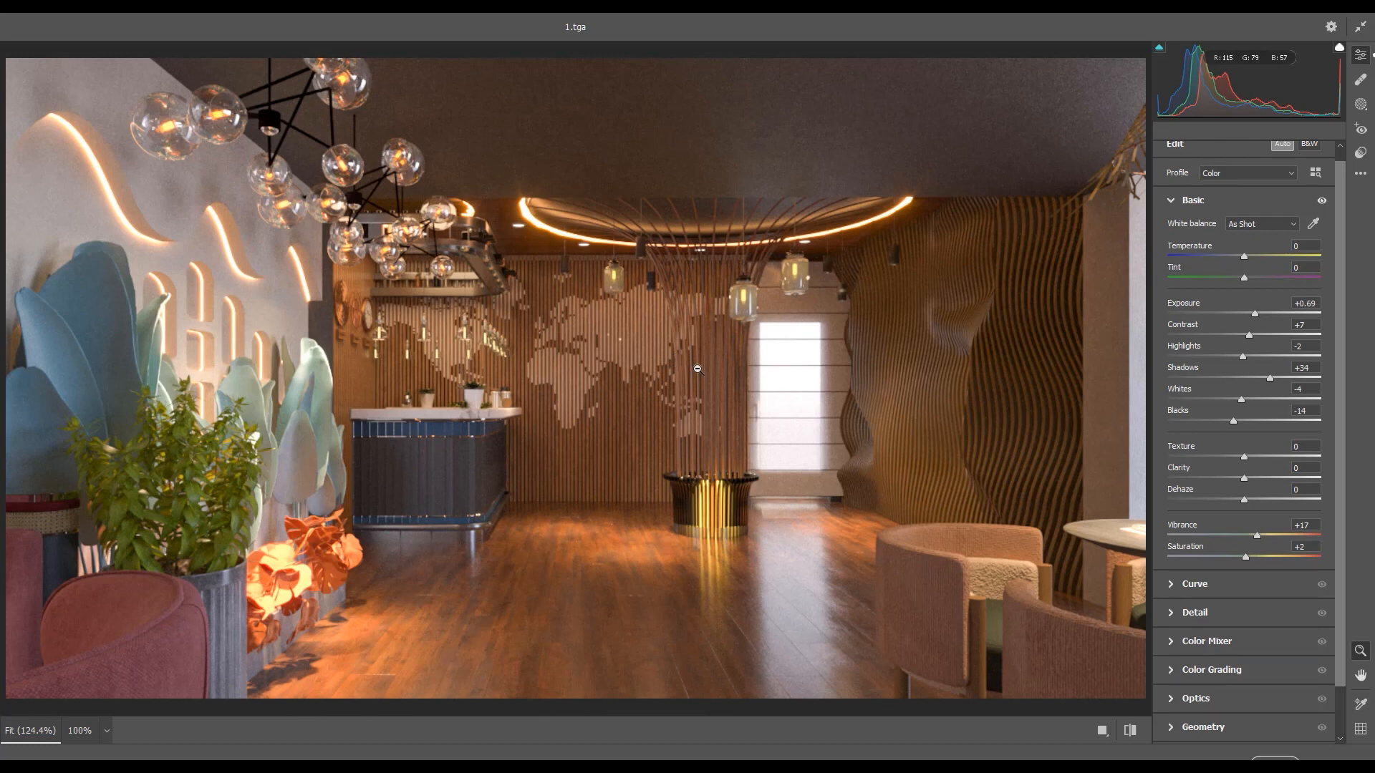
scroll(1282, 157, "up", 1)
left_click(1282, 156)
left_click(1282, 157)
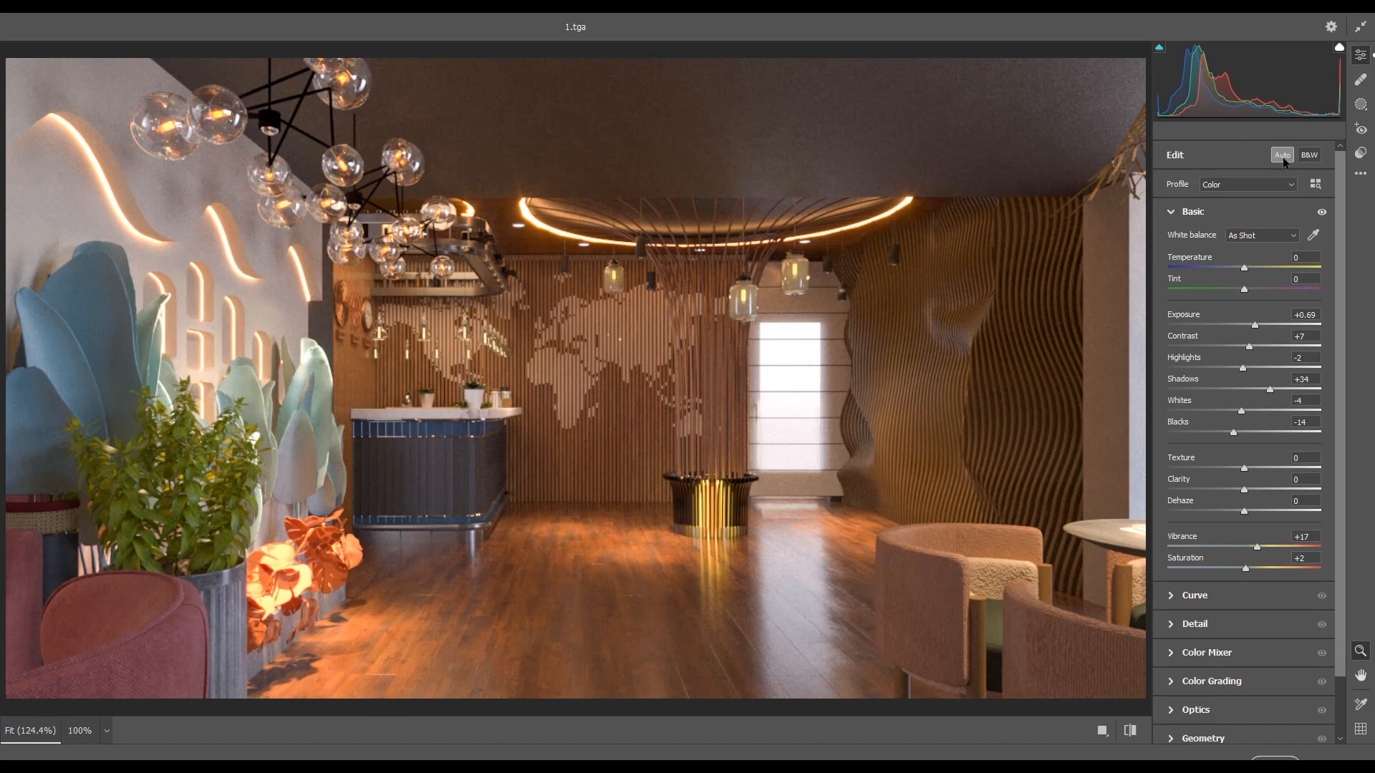
left_click(1282, 157)
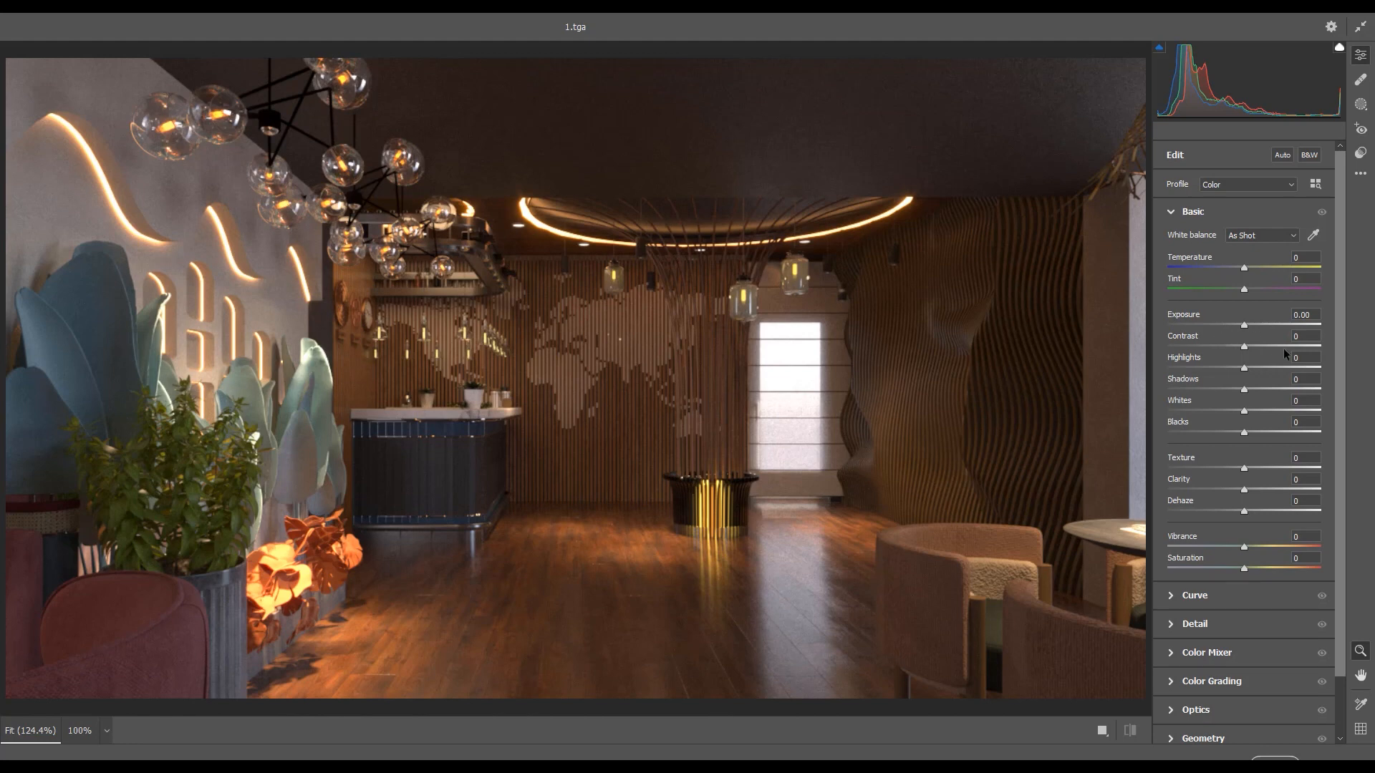
Set Exposure to +0.30, Contrast to +3, Highlights to +40 and Shadows to -50 in the Basic adjustments
left_click_drag(1243, 327, 1253, 326)
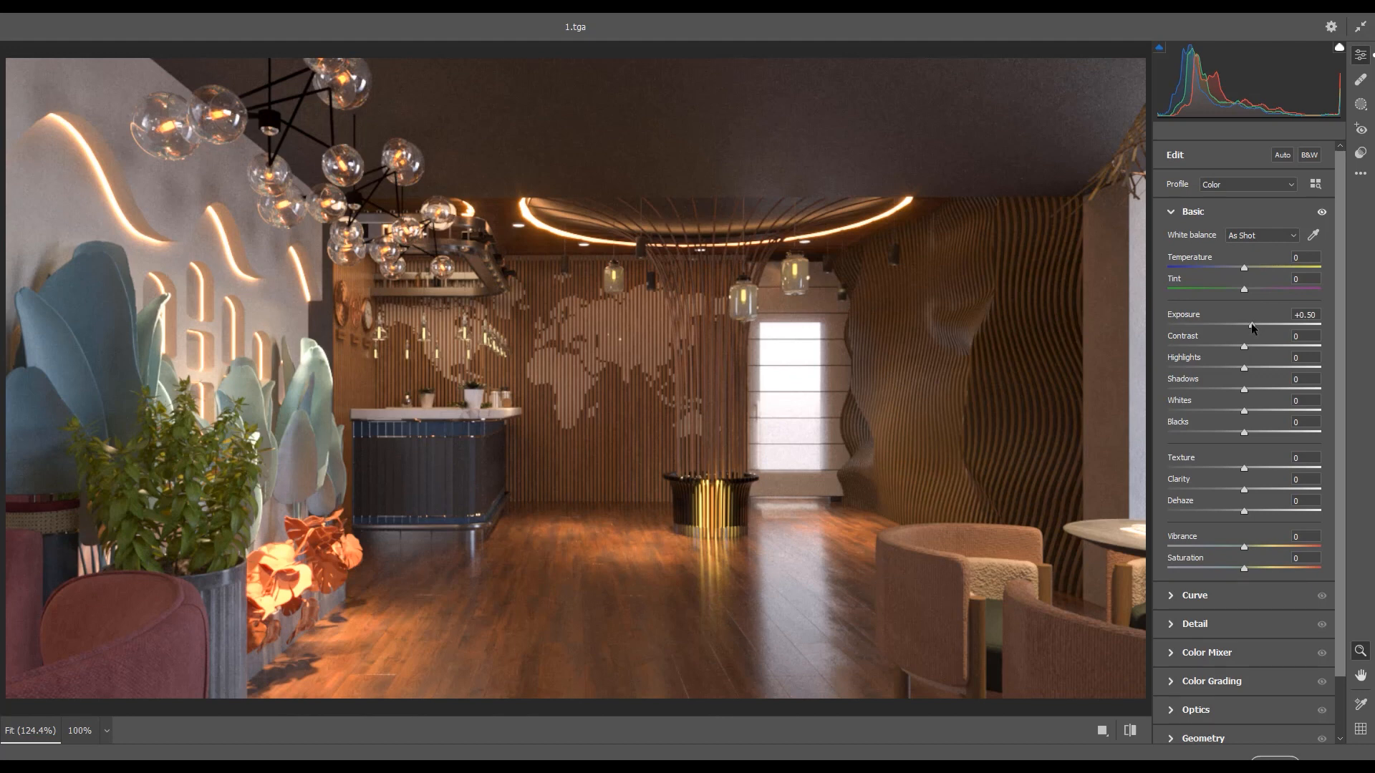
left_click_drag(1251, 324, 1247, 323)
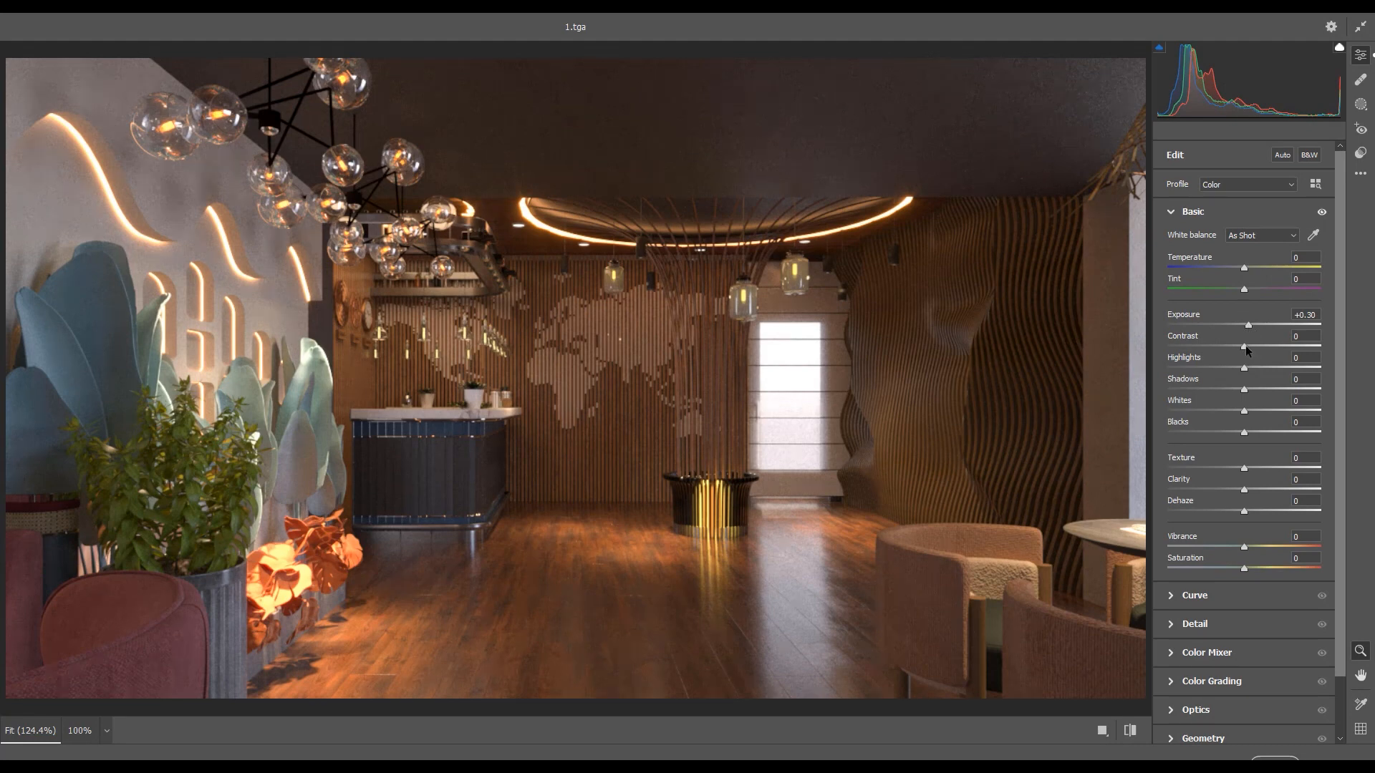
left_click_drag(1247, 349, 1248, 350)
left_click_drag(1246, 368, 1204, 392)
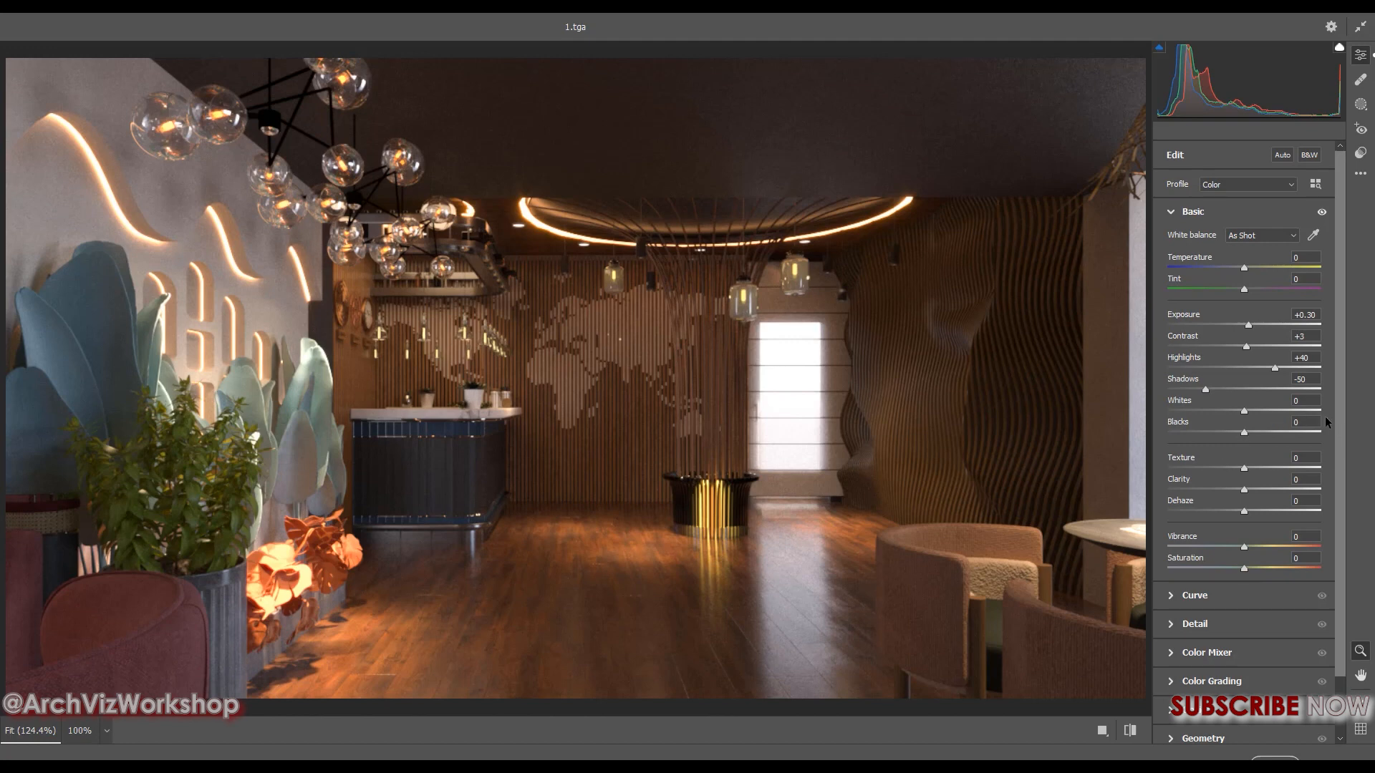
Set Texture to +6, Clarity to +7 and Dehaze to +36 in the Basic adjustments
left_click_drag(1339, 401, 1341, 443)
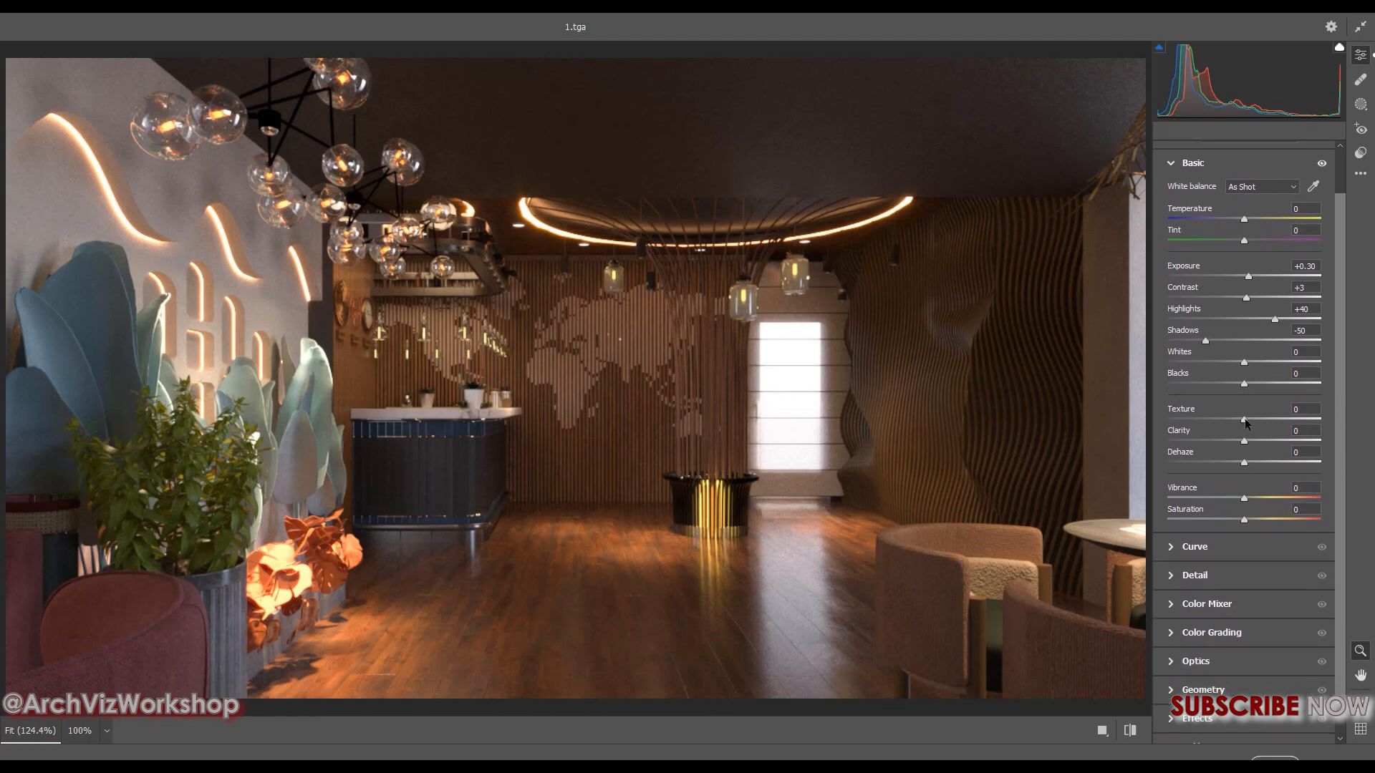
left_click_drag(1245, 424, 1251, 424)
left_click_drag(1244, 441, 1249, 441)
left_click_drag(1242, 460, 1270, 464)
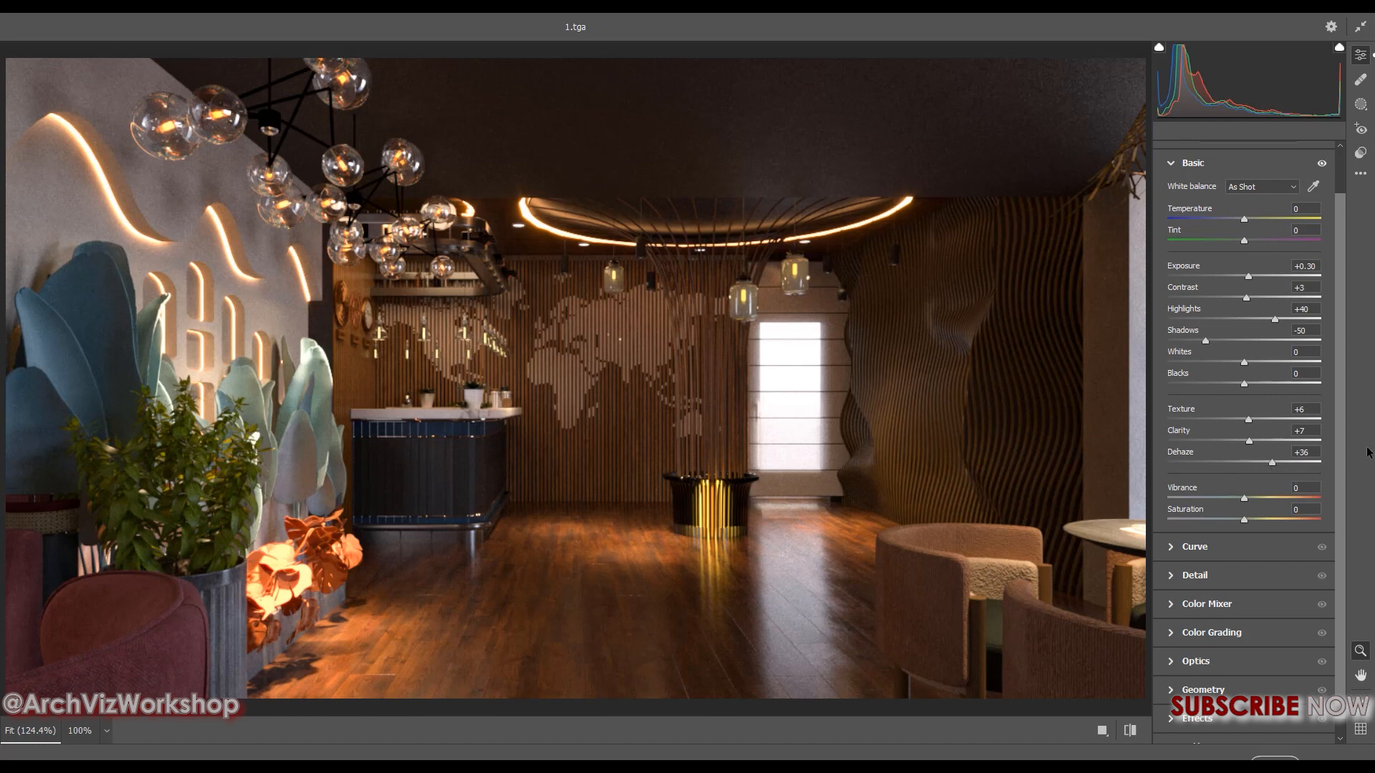
Set Vibrance to +9 and Saturation to -2 in the Basic adjustments
scroll(1338, 440, "down", 1)
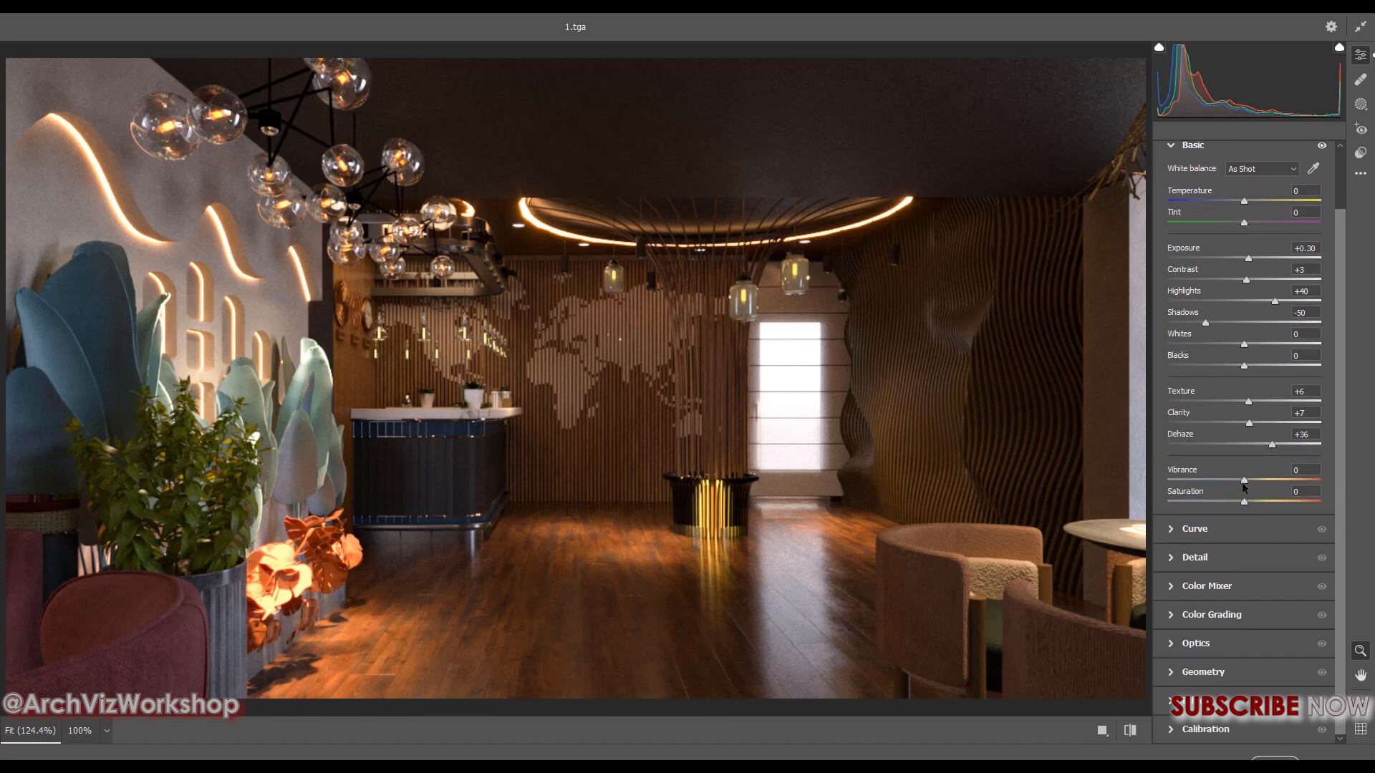
left_click_drag(1244, 479, 1253, 480)
left_click_drag(1252, 479, 1252, 479)
left_click_drag(1244, 504, 1249, 504)
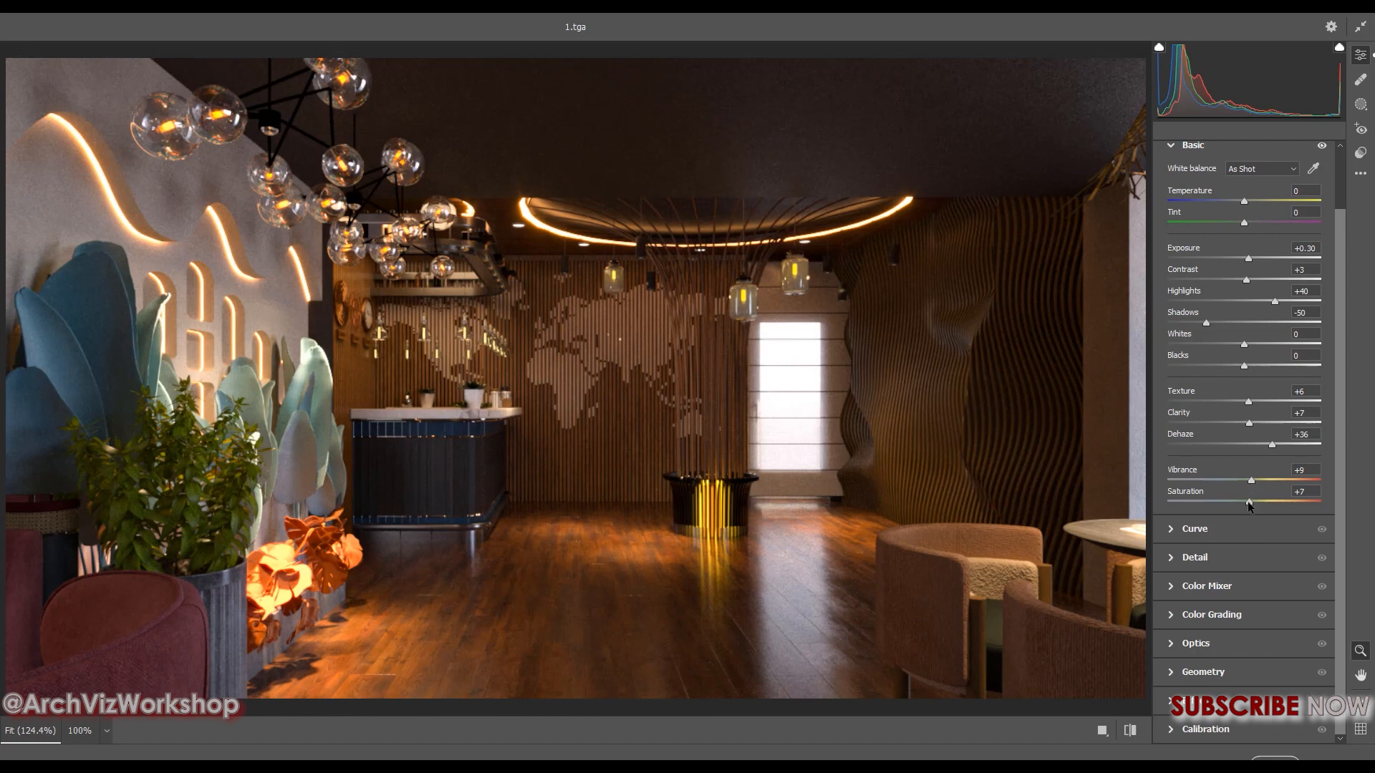
left_click_drag(1249, 502, 1242, 505)
Shape the parametric tone curve by lowering Shadows to -16 and raising Lights to +16
mouse_move(1171, 534)
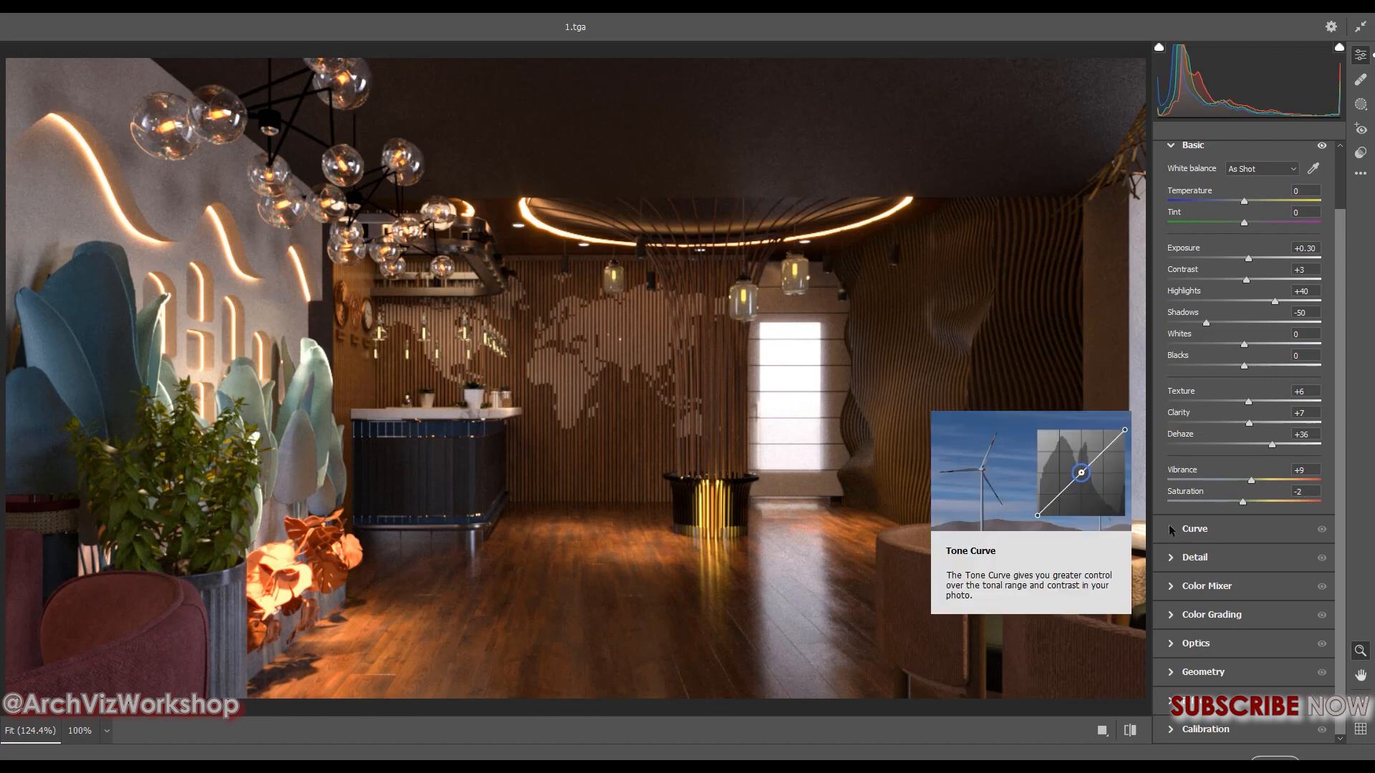
left_click(1170, 530)
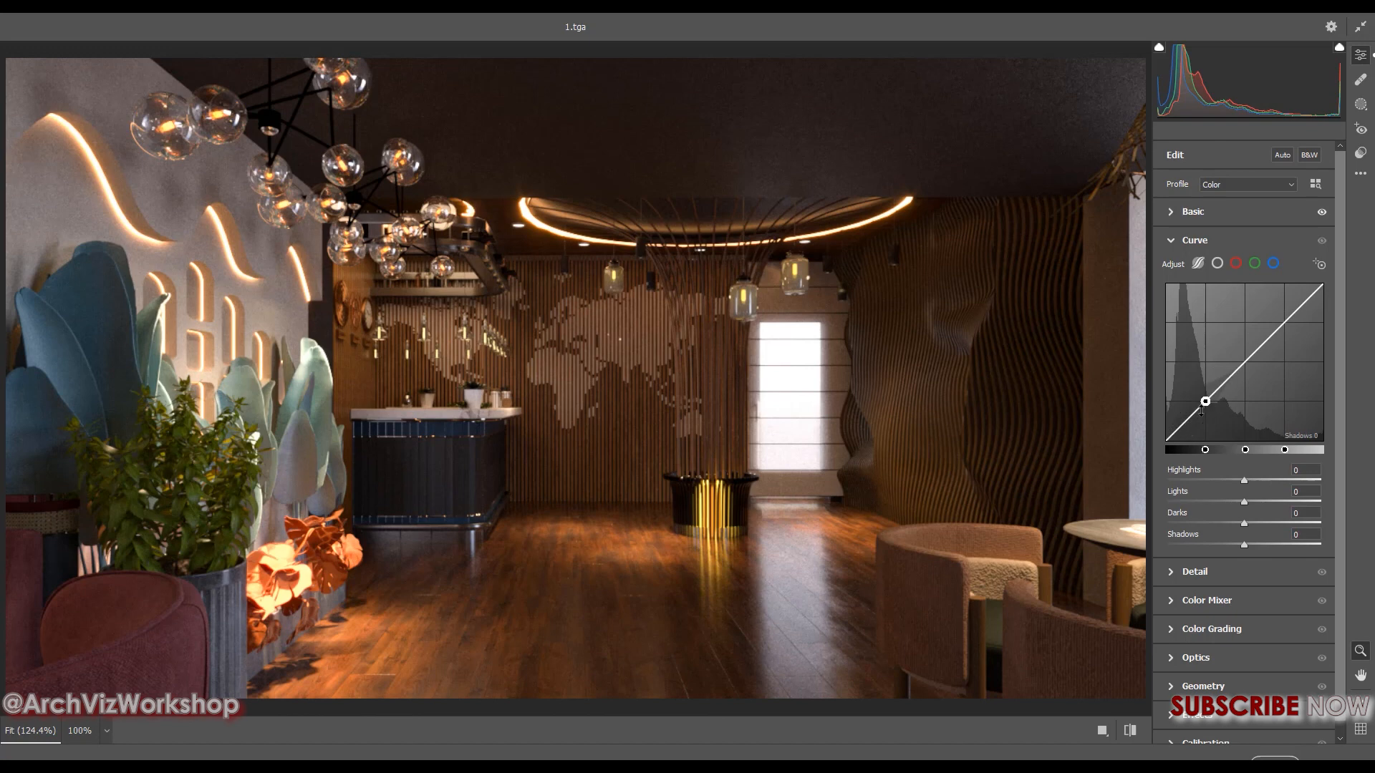
left_click_drag(1205, 401, 1205, 404)
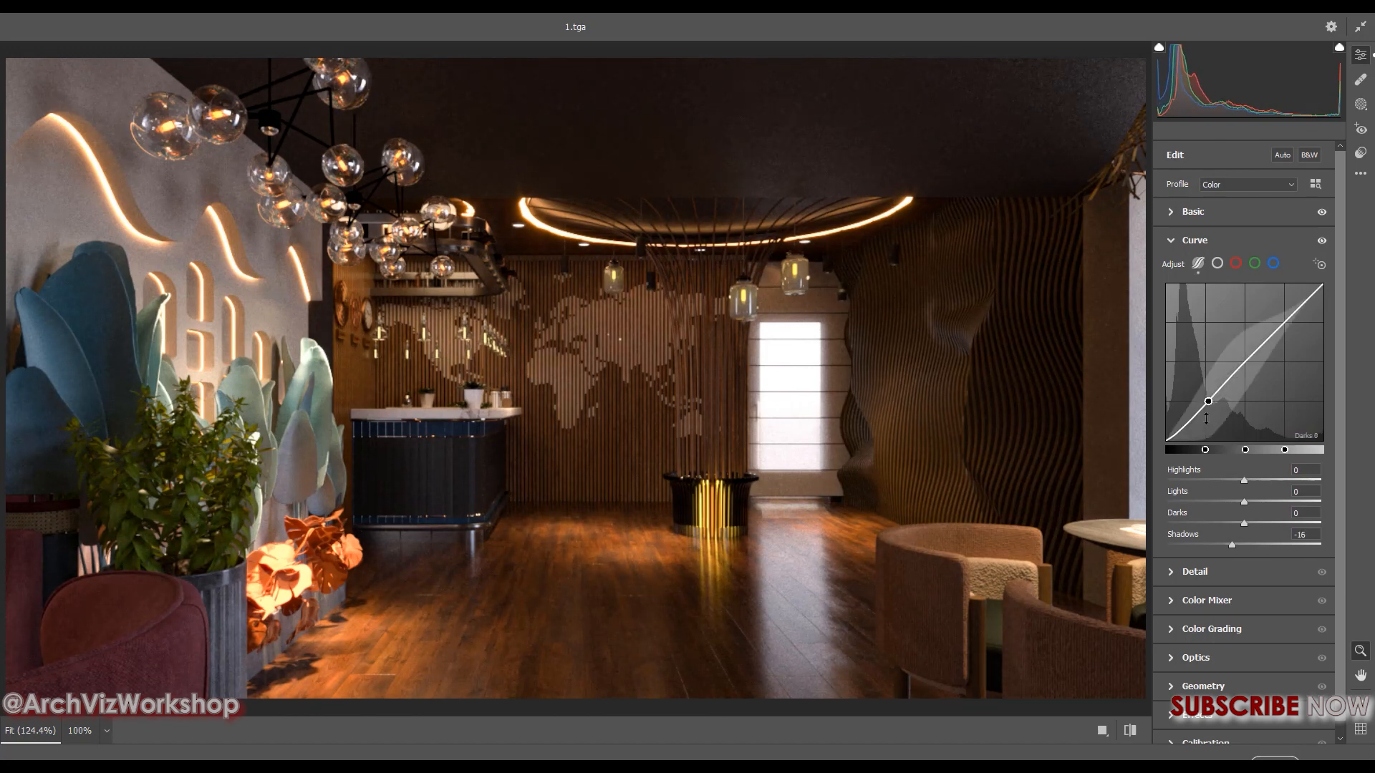
left_click_drag(1285, 321, 1284, 317)
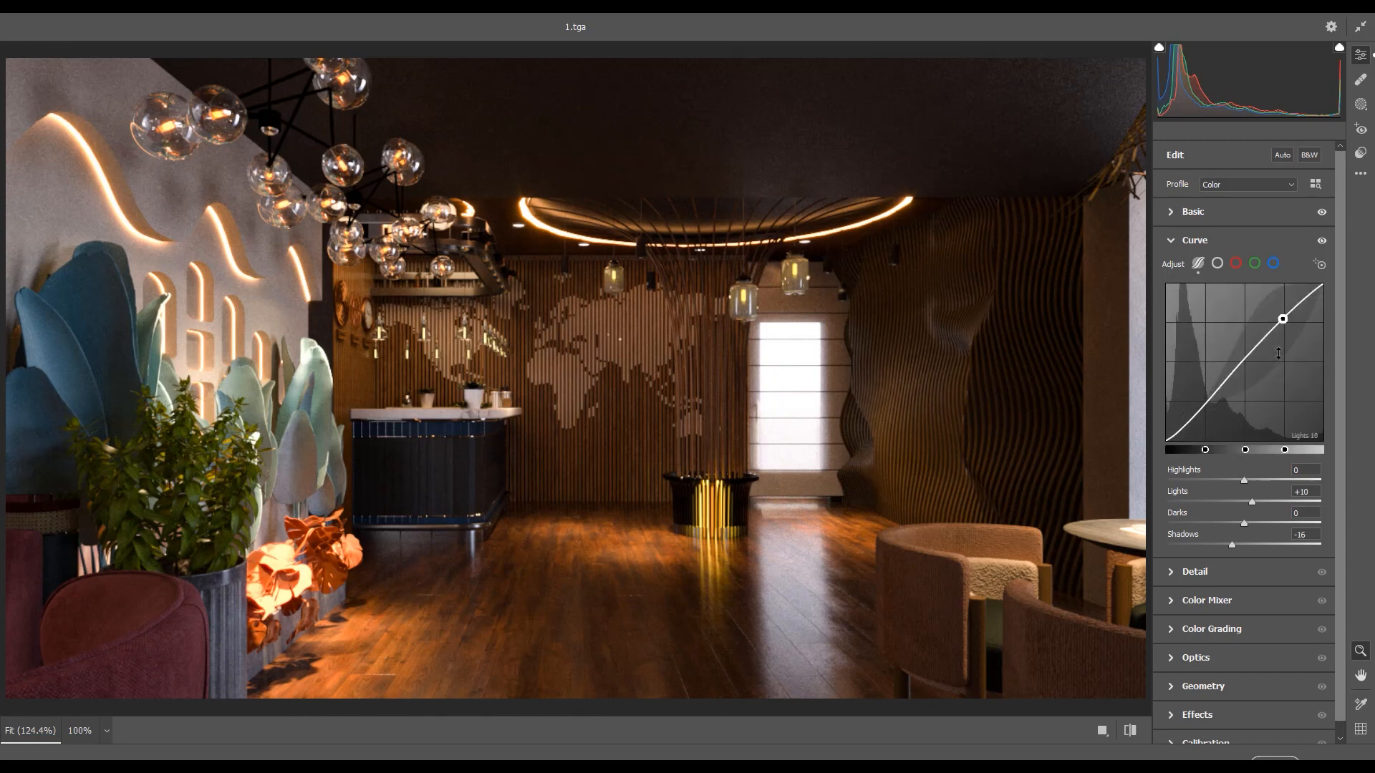
left_click_drag(1282, 319, 1282, 310)
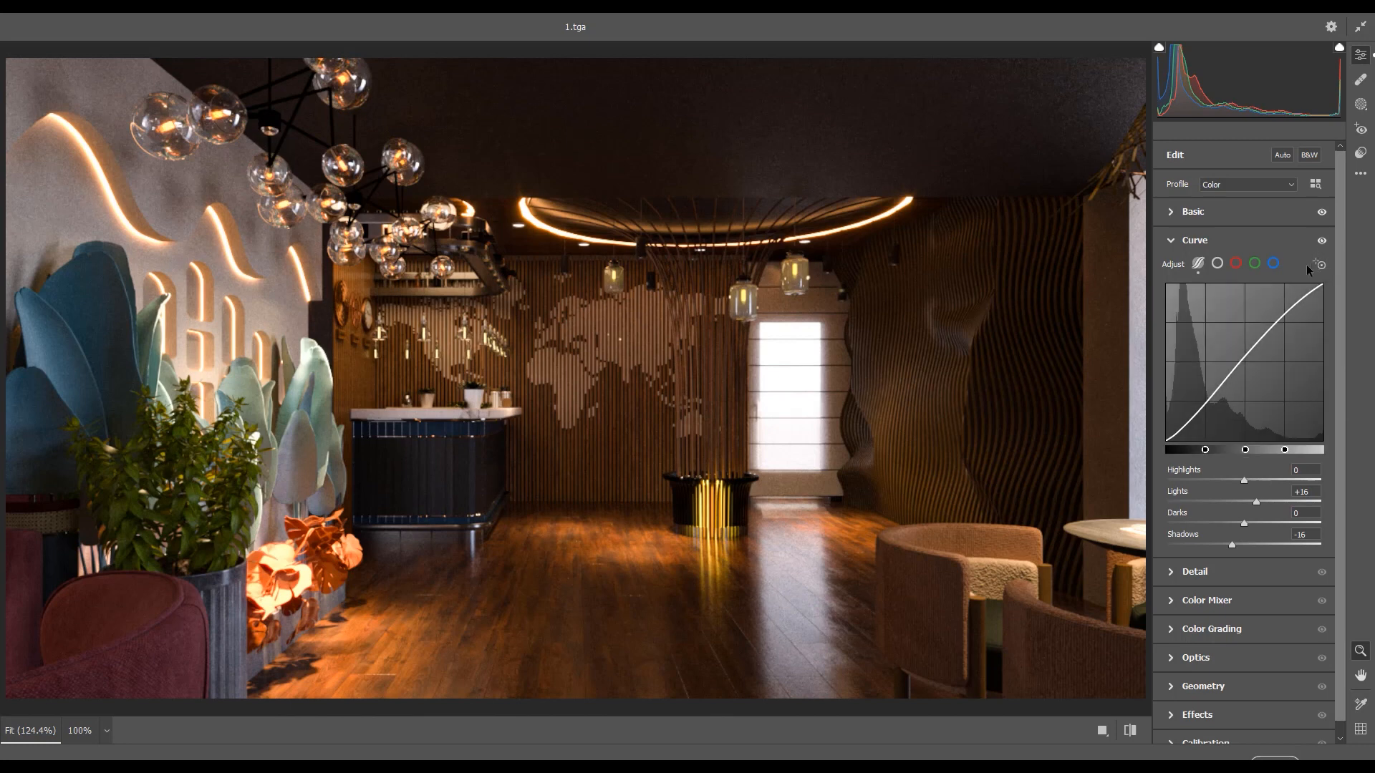
Compare the render with and without the tone curve adjustment
left_click(1321, 242)
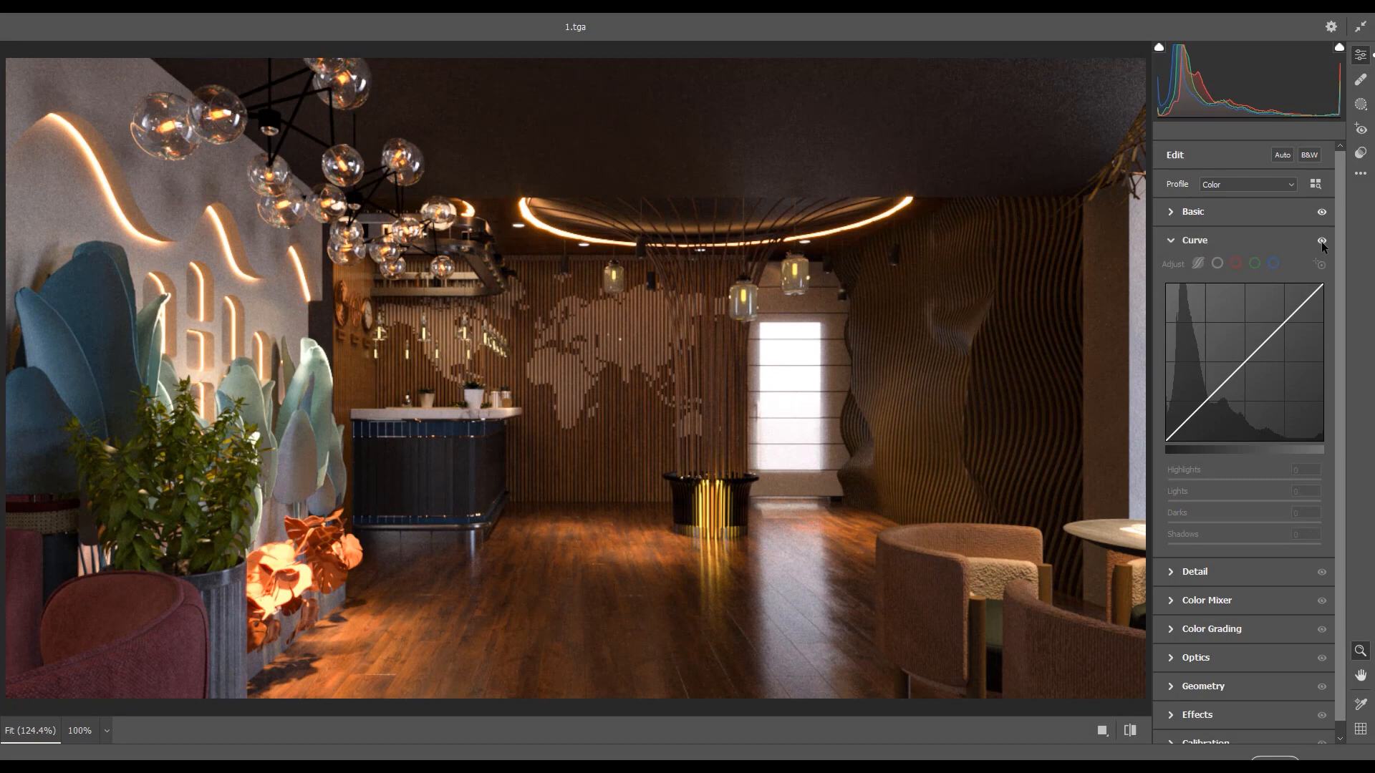
left_click(1321, 242)
left_click(1321, 242)
left_click(1320, 242)
left_click(1321, 242)
left_click(1321, 242)
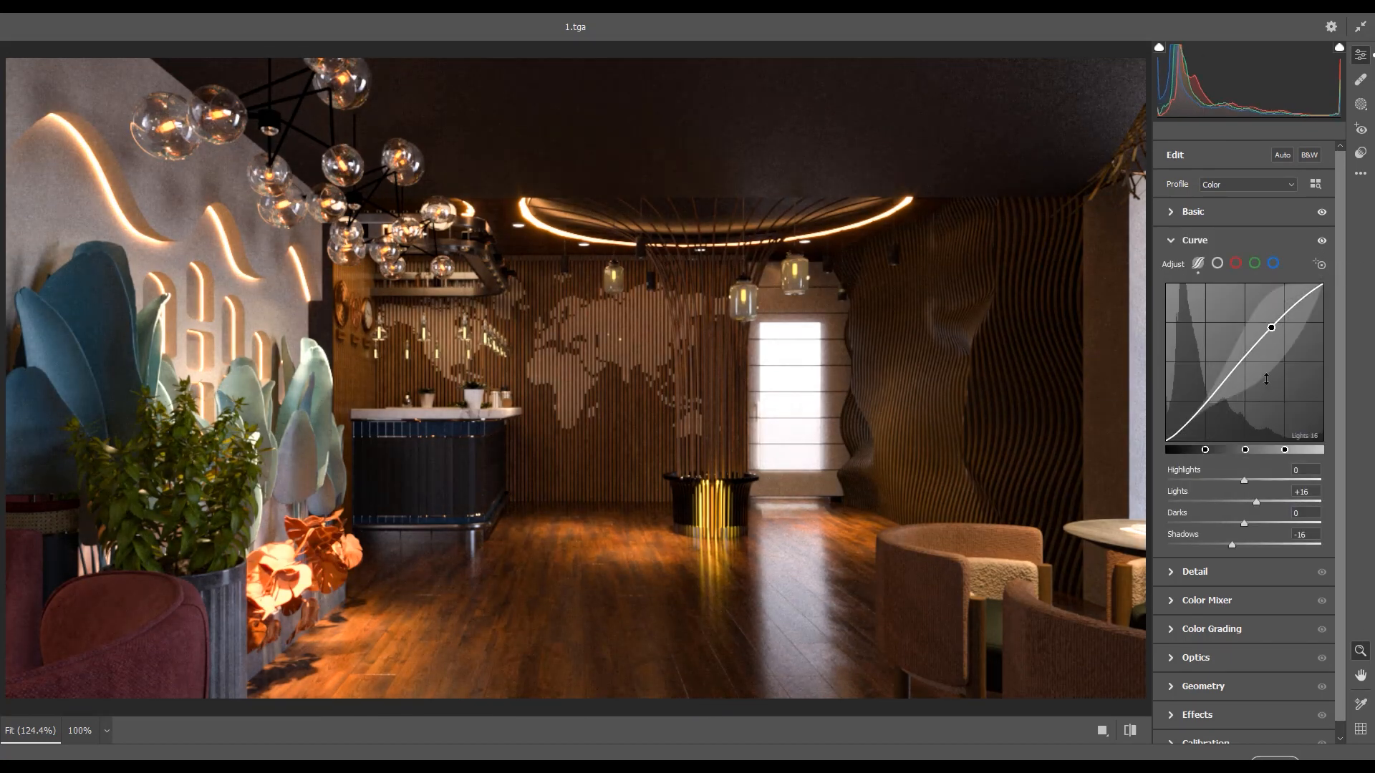
Set Sharpening to 5, Noise Reduction to about 14 and Color Noise Reduction to 1 in the Detail adjustments
scroll(1339, 406, "down", 1)
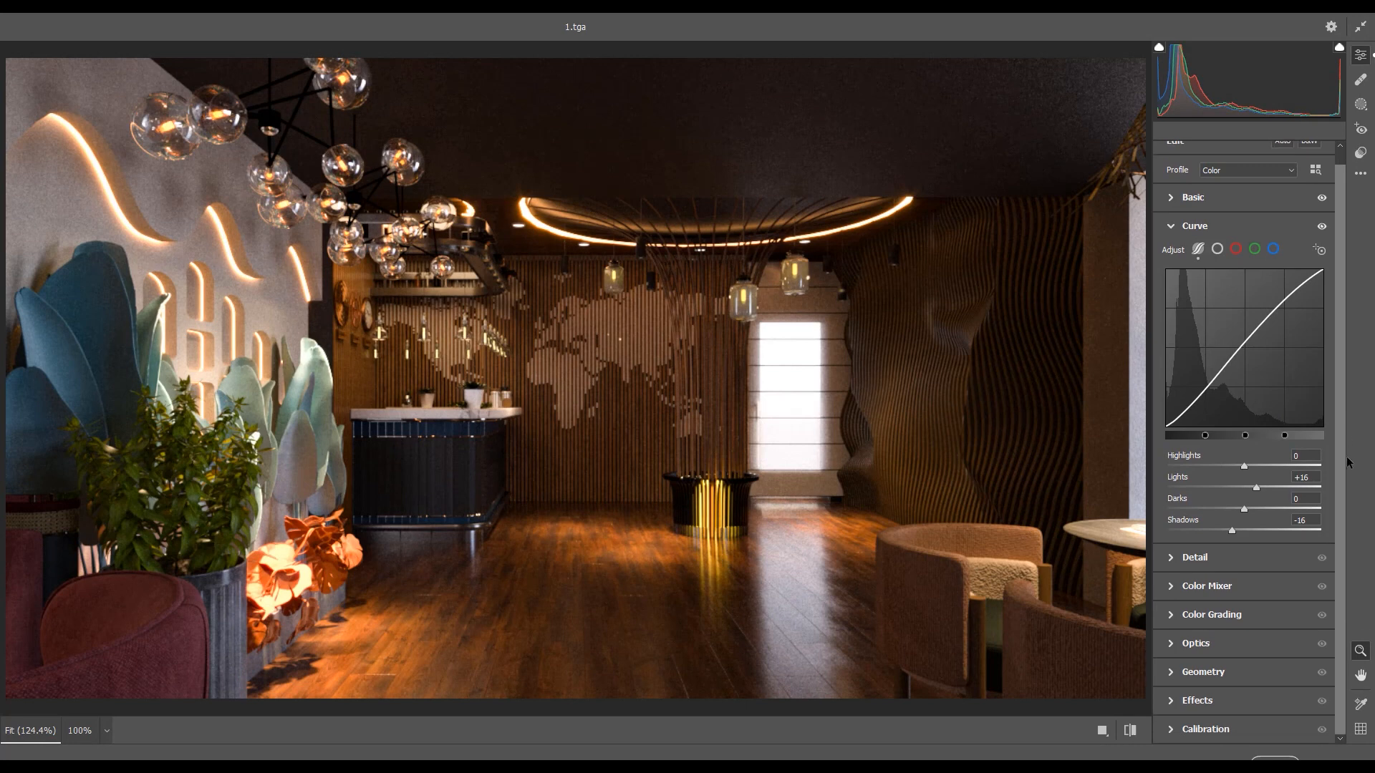
left_click(1168, 558)
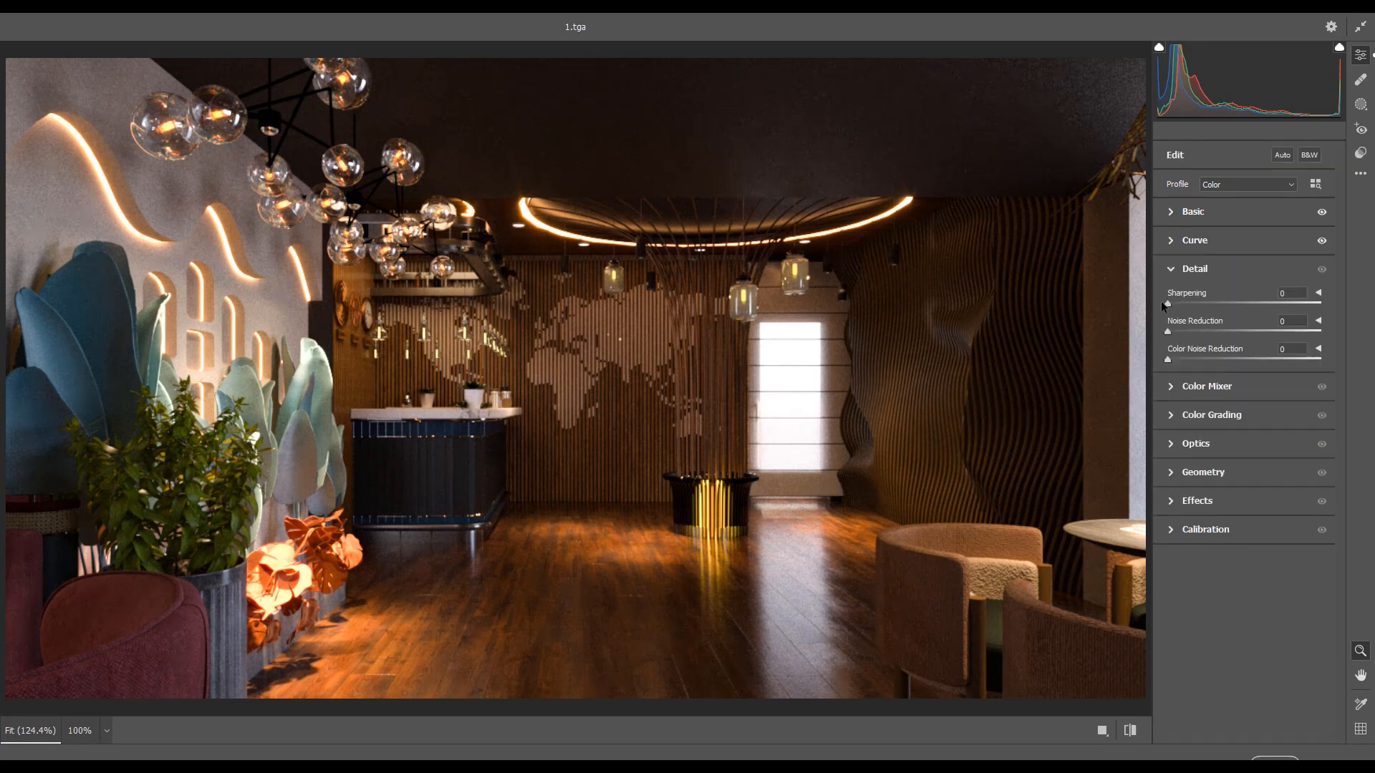
left_click_drag(1162, 301, 1171, 303)
left_click_drag(1170, 332, 1189, 335)
left_click(187, 203)
left_click(210, 234)
left_click(210, 233)
left_click(210, 233)
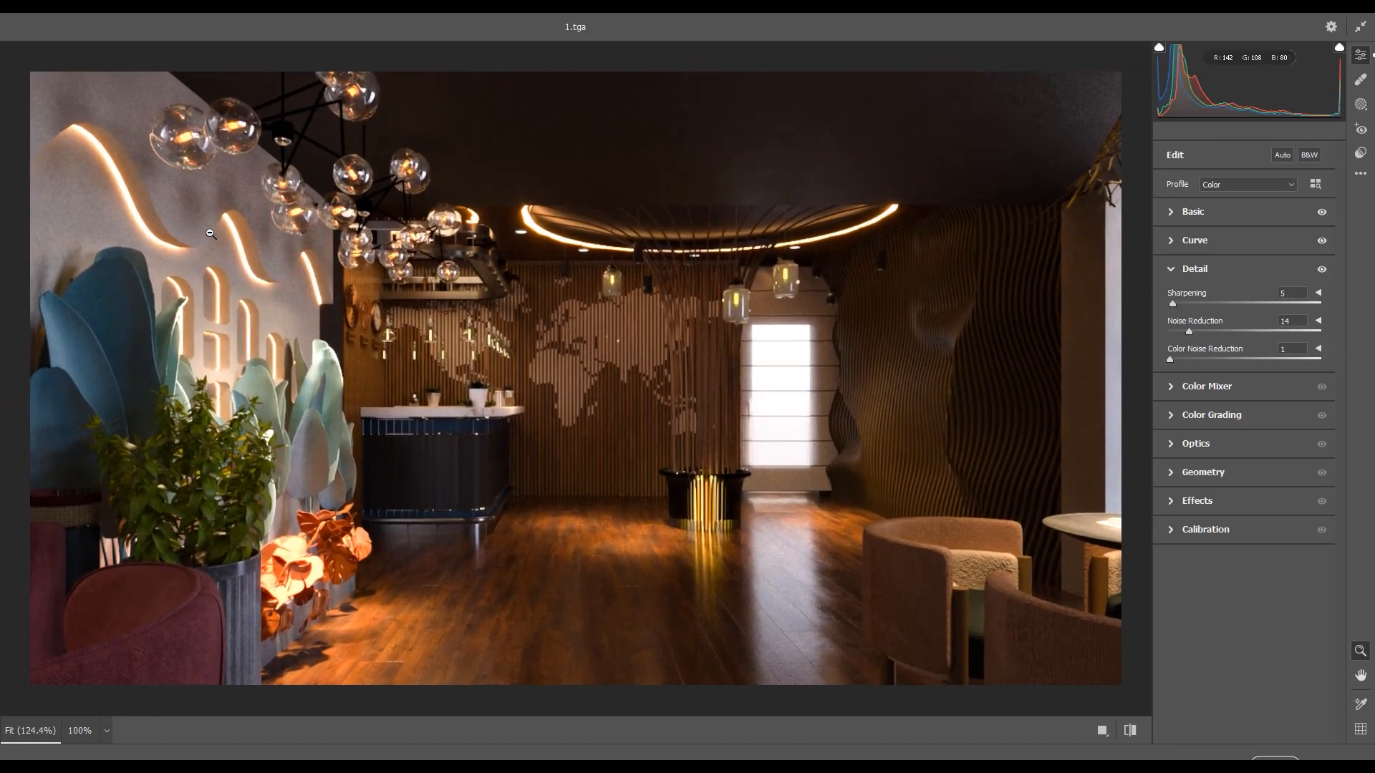
left_click(210, 233)
left_click(210, 233)
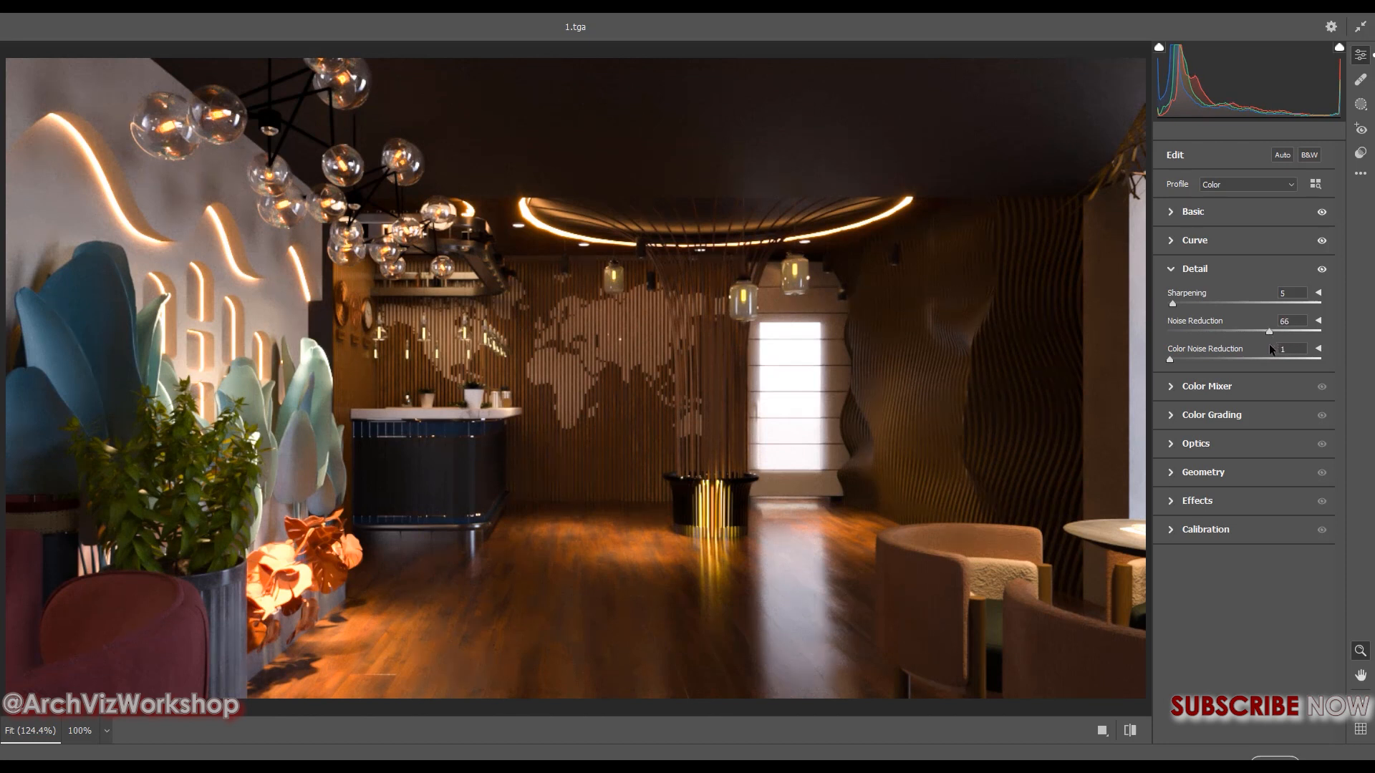
left_click_drag(1266, 331, 1195, 341)
left_click_drag(1179, 338, 1187, 337)
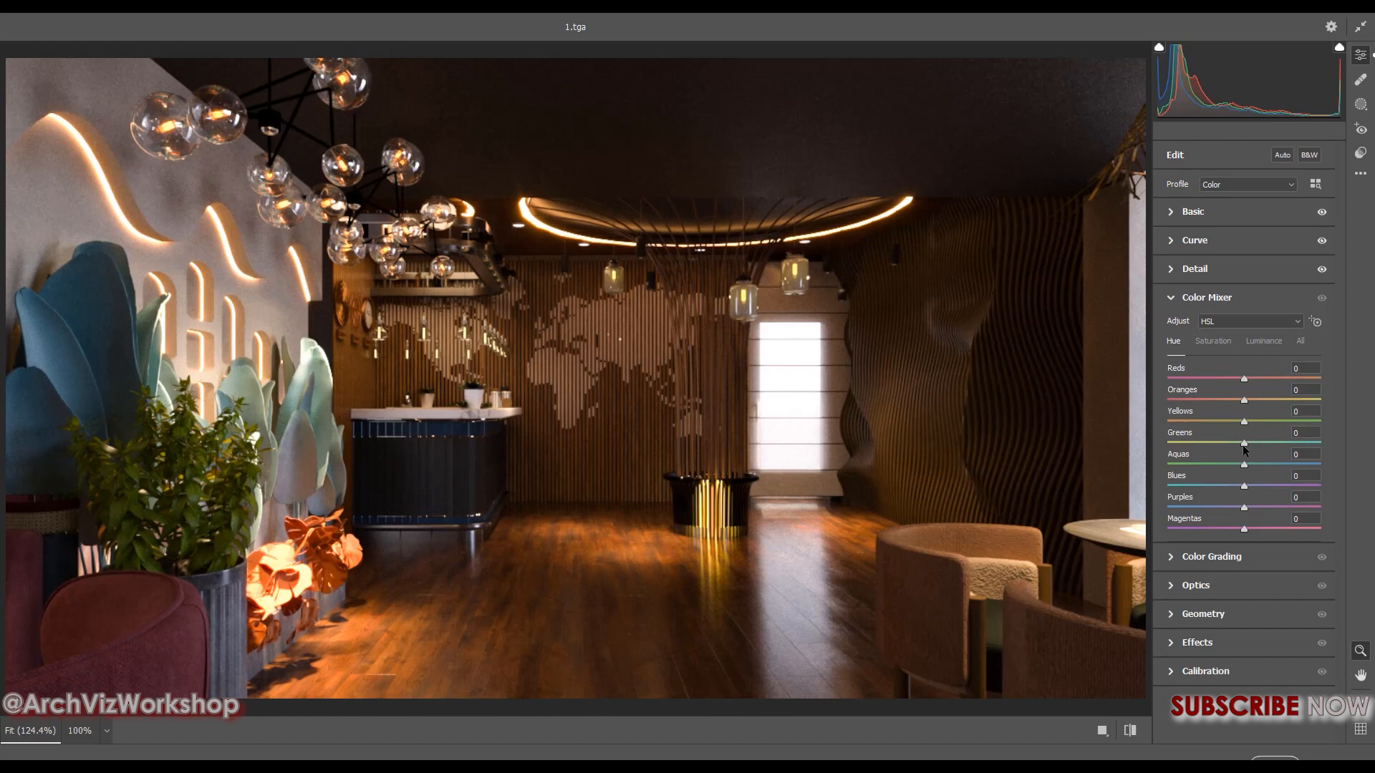
Shift the Greens hue towards yellow in the Color Mixer, set Vignetting to +8 and apply the Camera Raw Filter
left_click_drag(1244, 443, 1224, 422)
left_click(1170, 643)
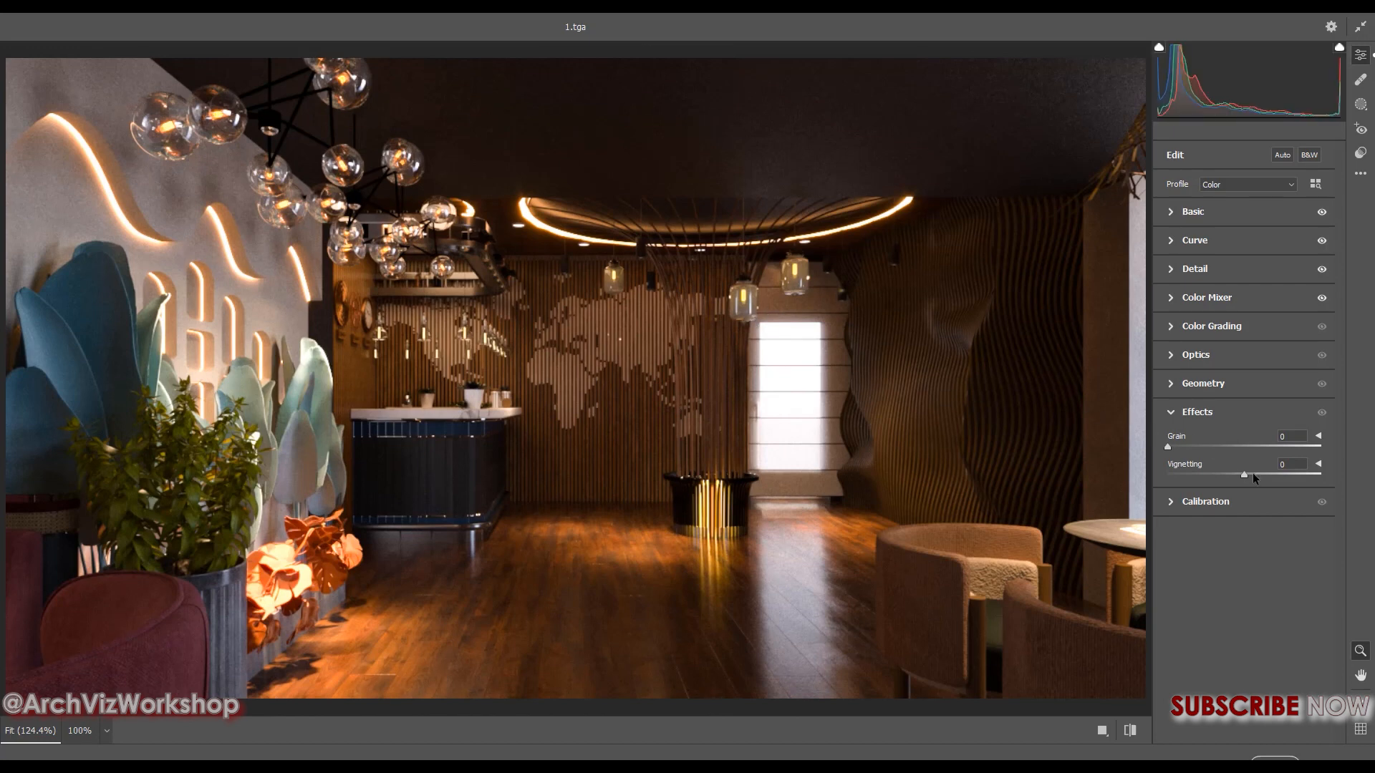
mouse_move(1244, 474)
left_mouse_down()
mouse_move(1204, 472)
mouse_move(1299, 490)
mouse_move(1202, 485)
mouse_move(1252, 487)
left_mouse_up()
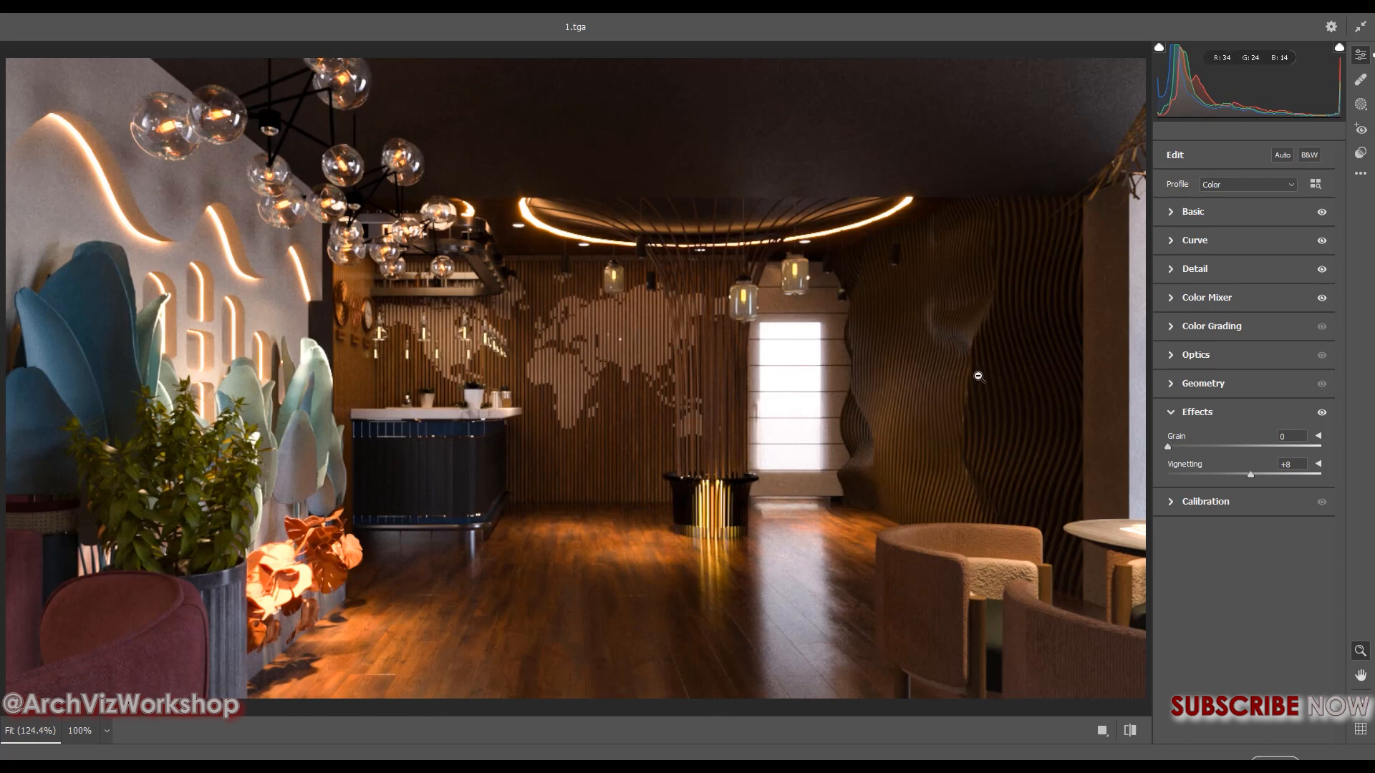
left_click(1254, 748)
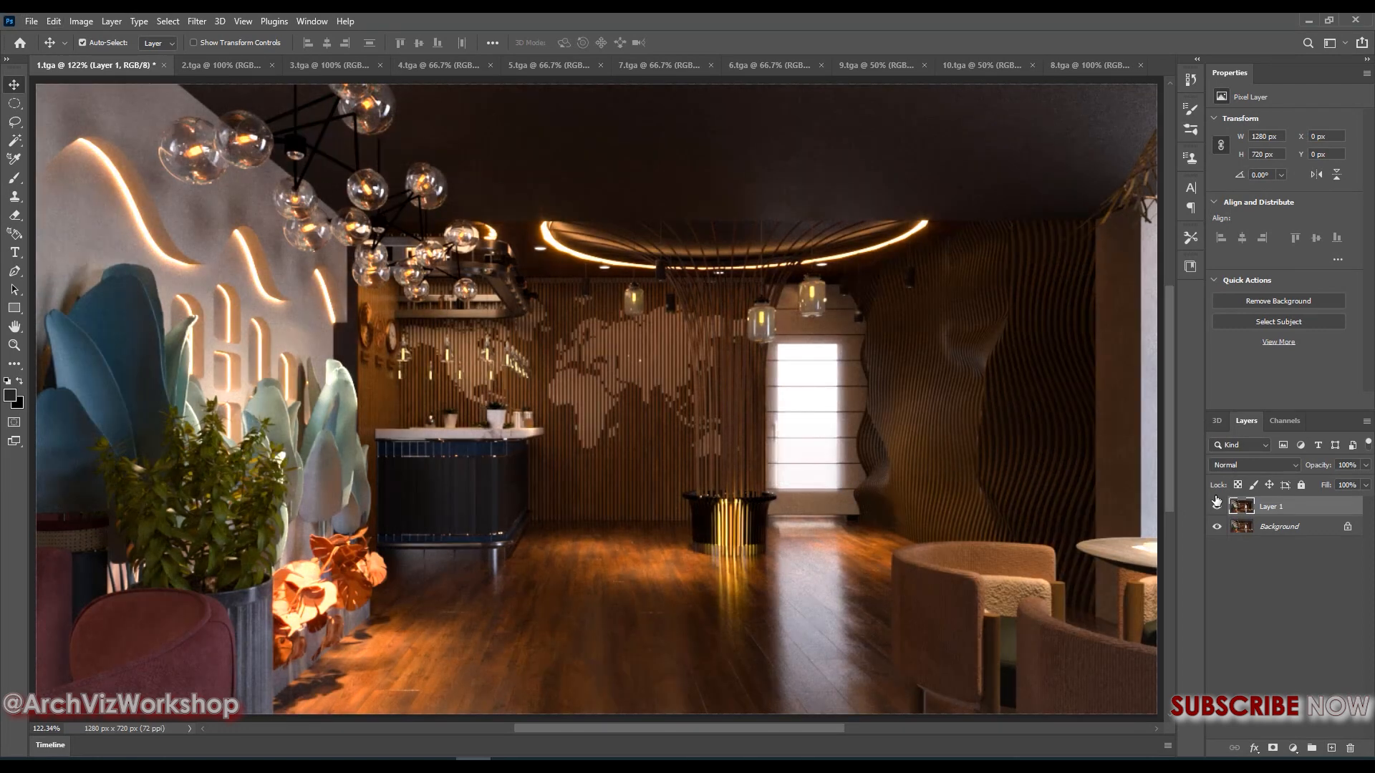
Compare the graded Layer 1 of 1.tga with the original background, leaving Layer 1 shown
left_click(1217, 505)
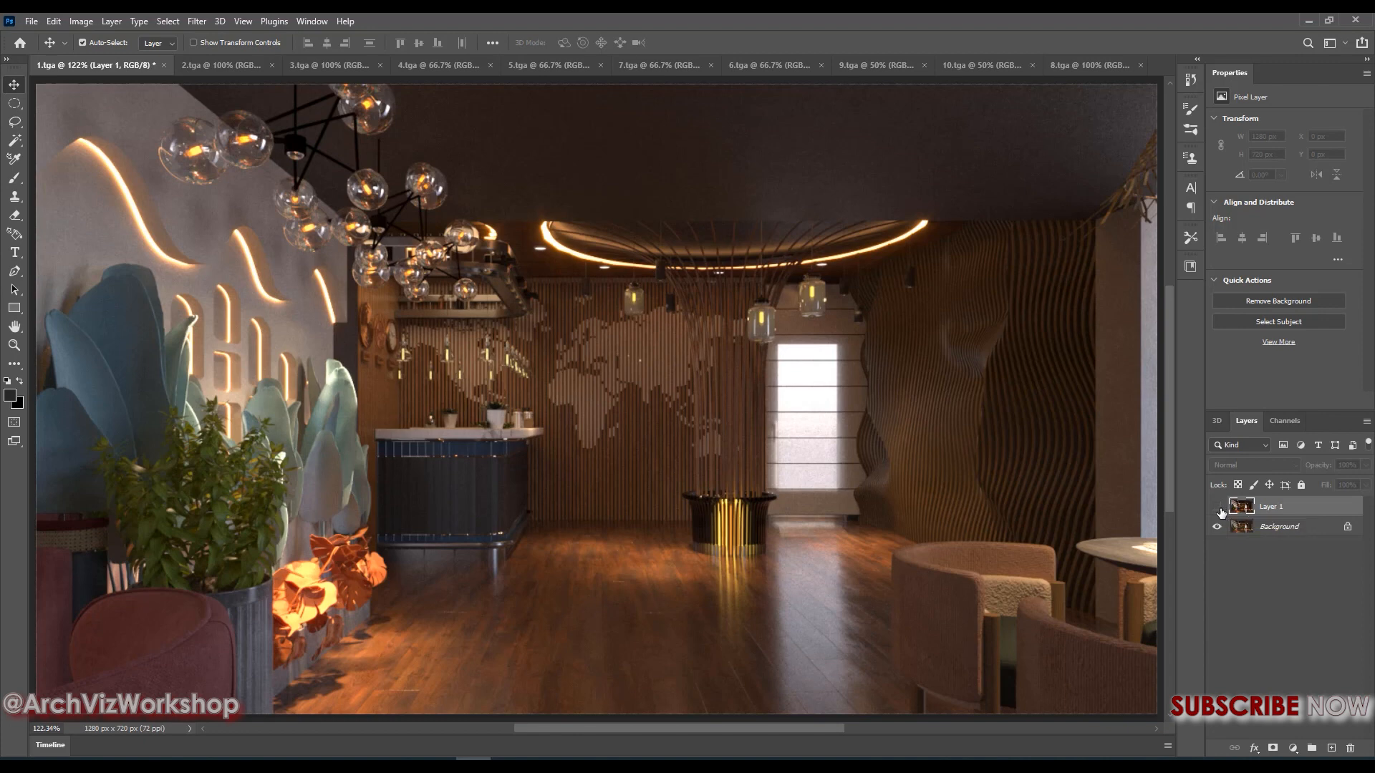
left_click(1217, 507)
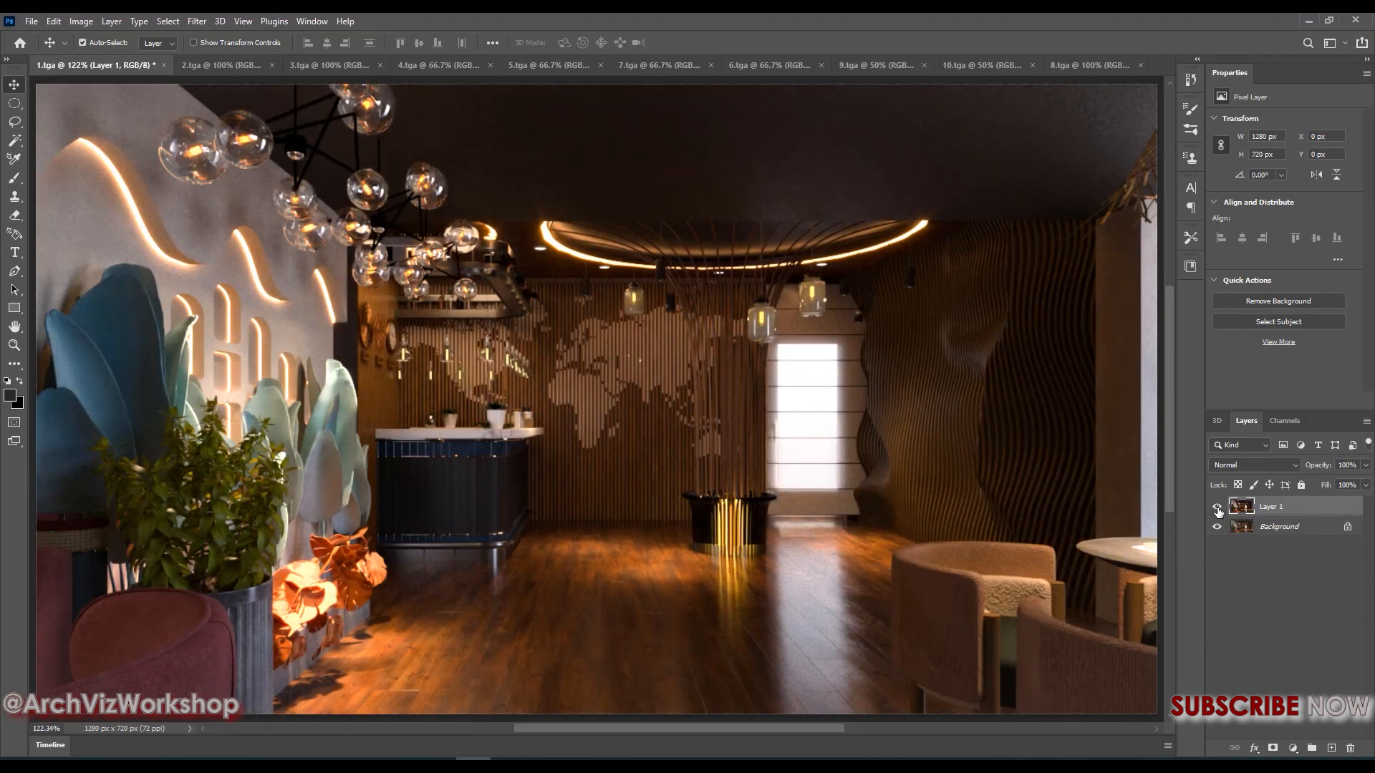
left_click(1217, 509)
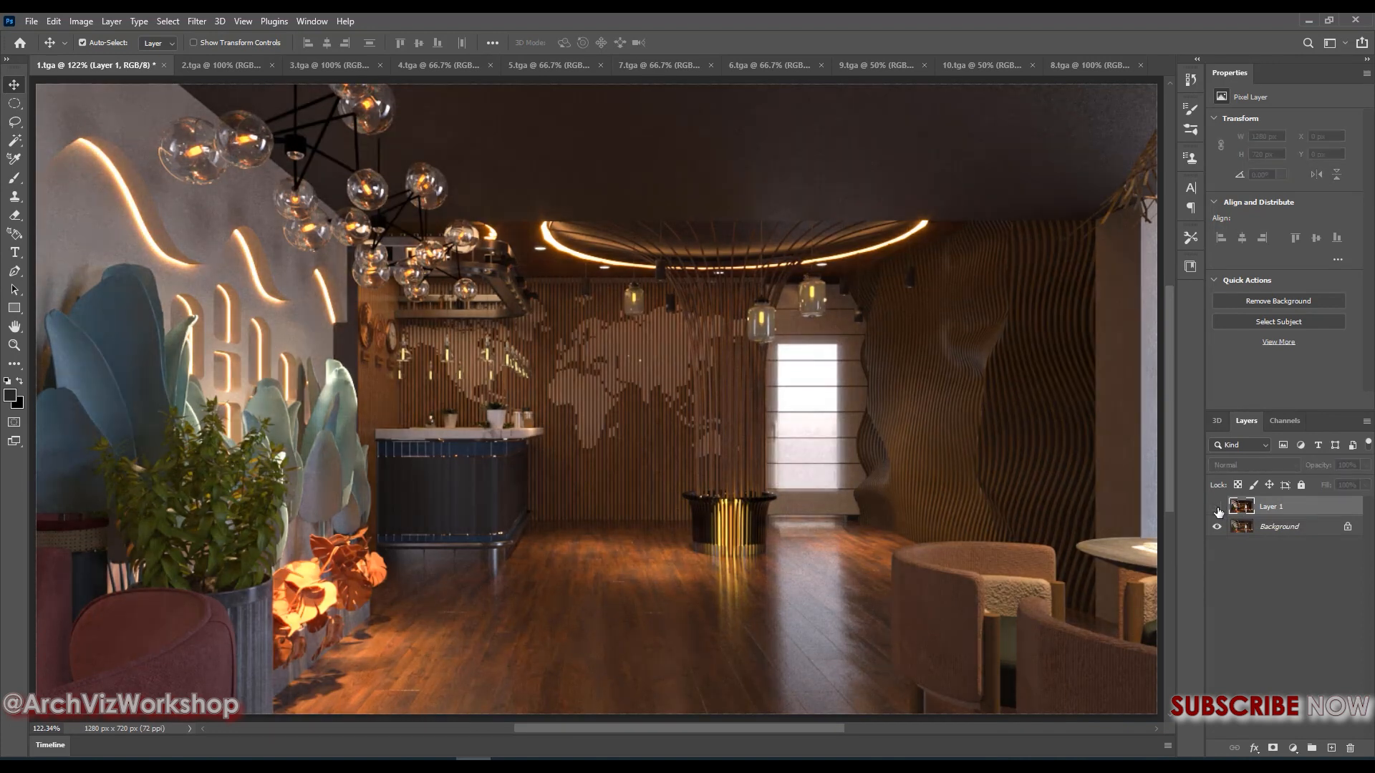
left_click(1217, 508)
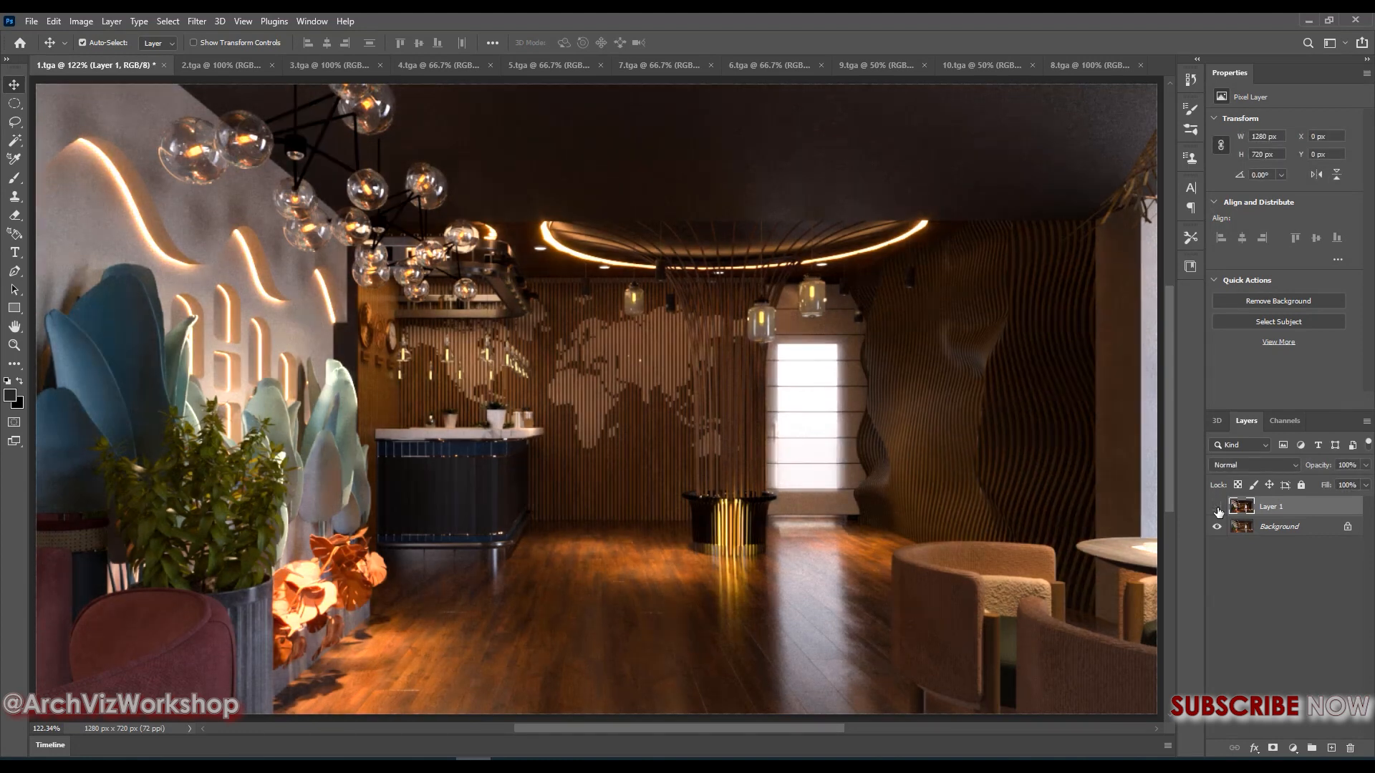
left_click(1217, 509)
left_click(1217, 508)
left_click(1217, 508)
left_click(1218, 508)
left_click(1217, 508)
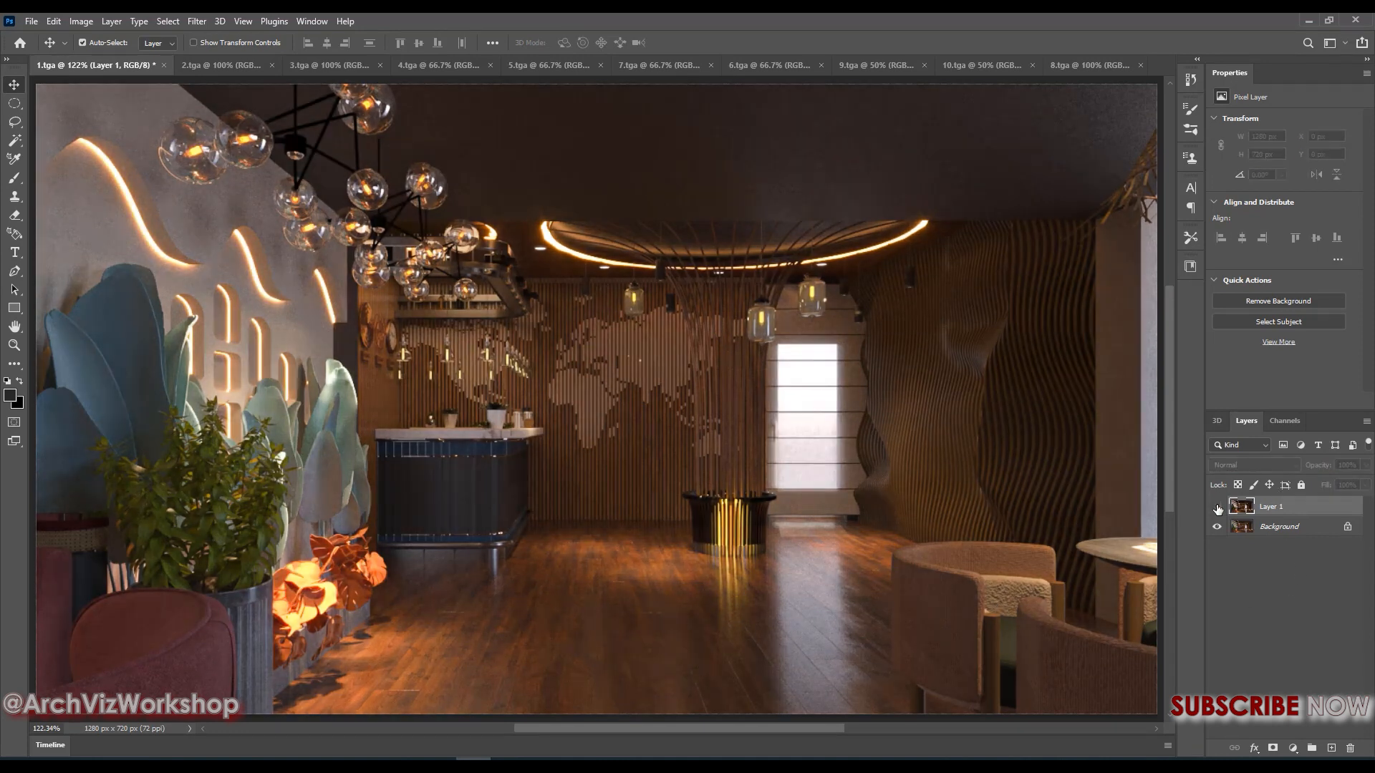
left_click(1217, 508)
left_click(1217, 508)
left_click(1217, 508)
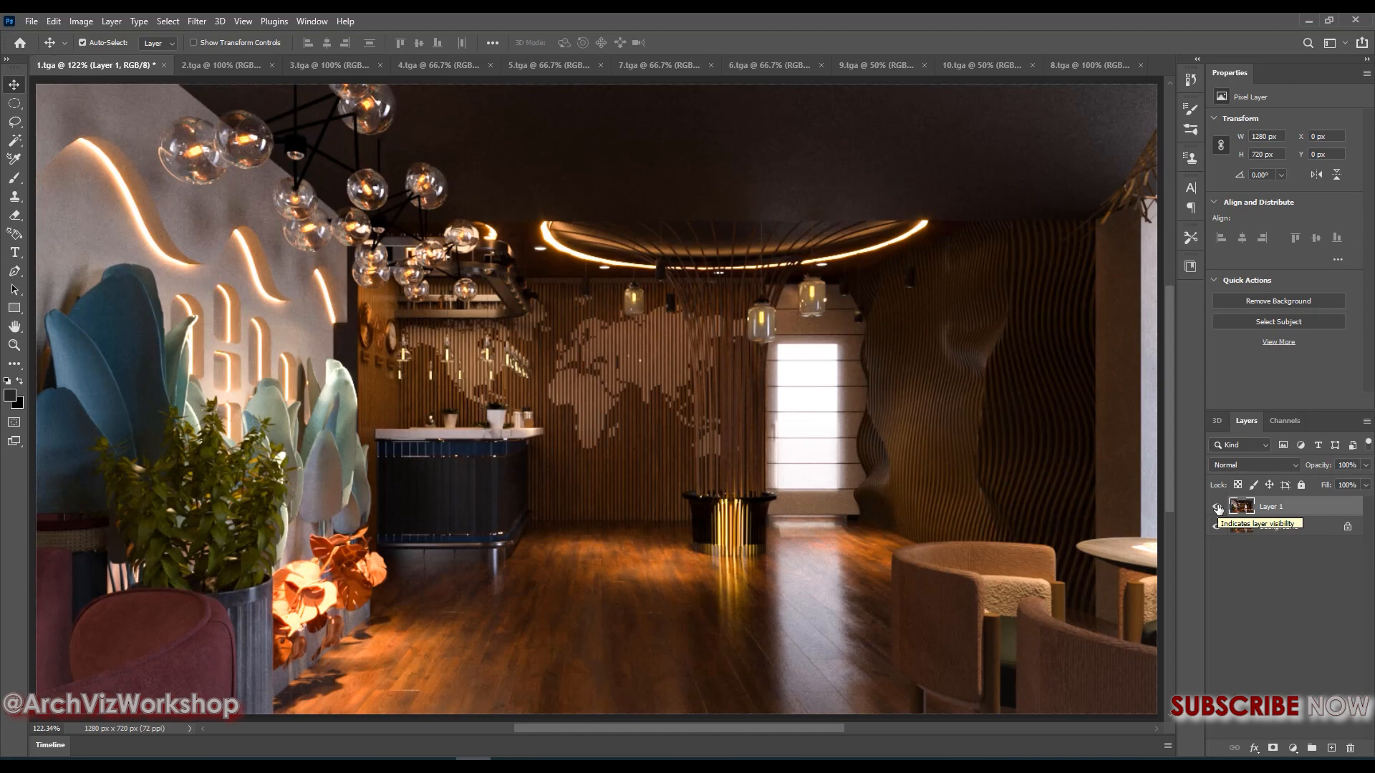
Compare the look of the graded 1.tga with the unedited 2.tga
left_click(233, 65)
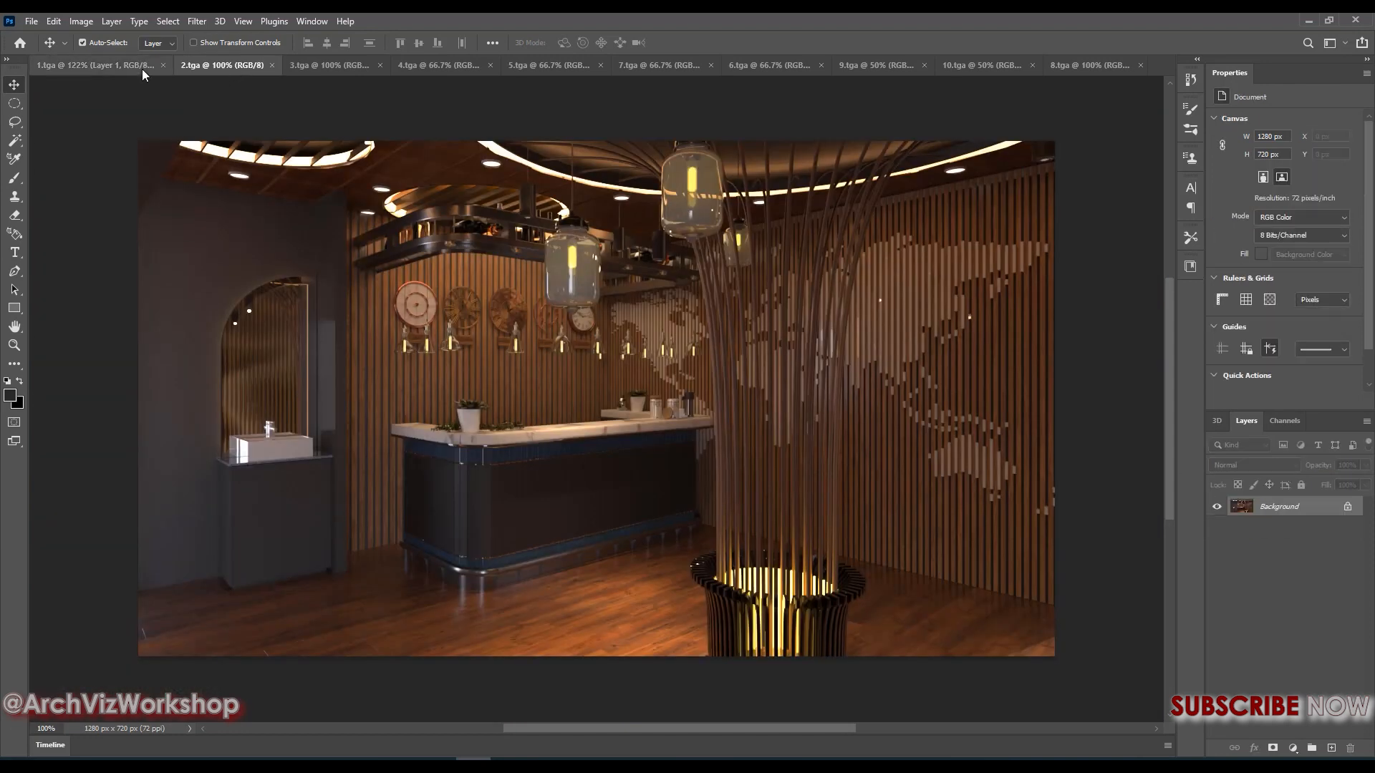
left_click(141, 69)
left_click(196, 70)
left_click(153, 66)
left_click(208, 67)
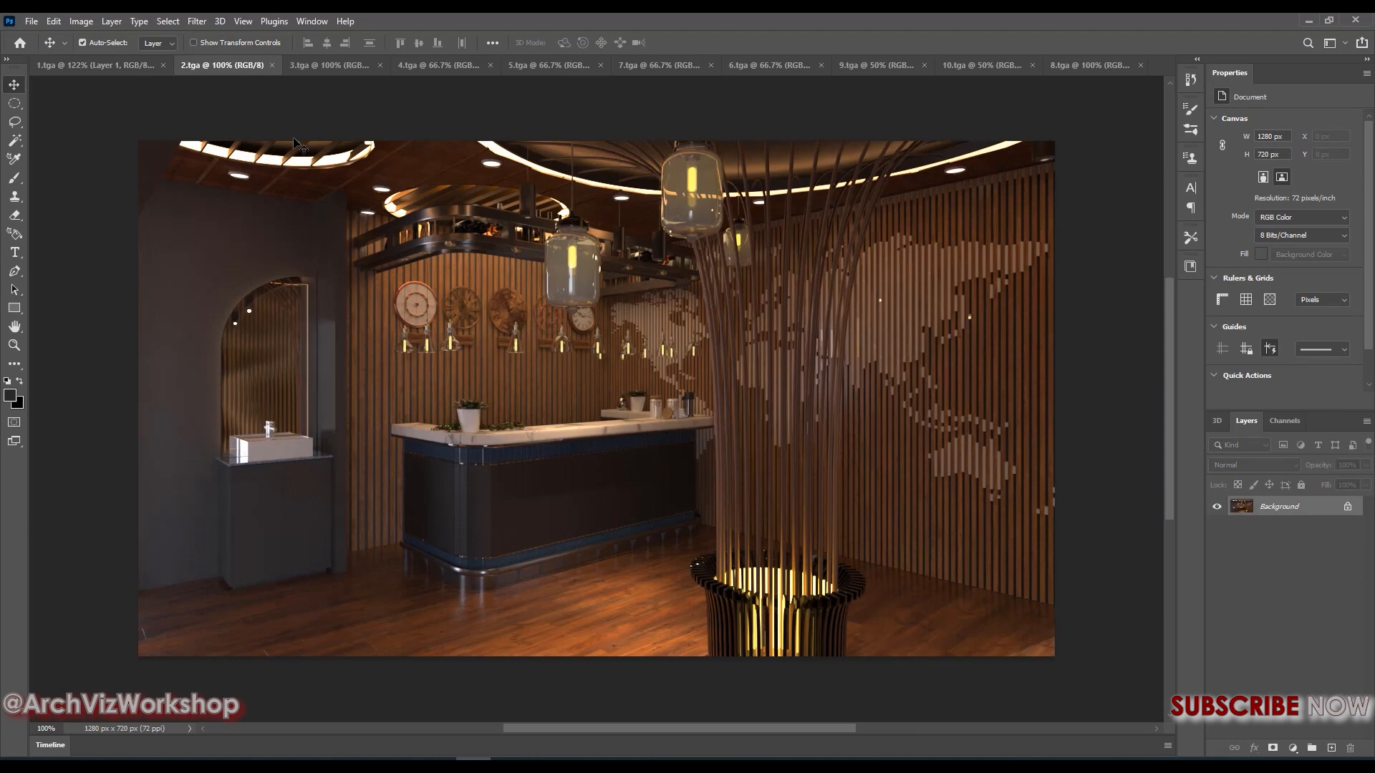
left_click(127, 71)
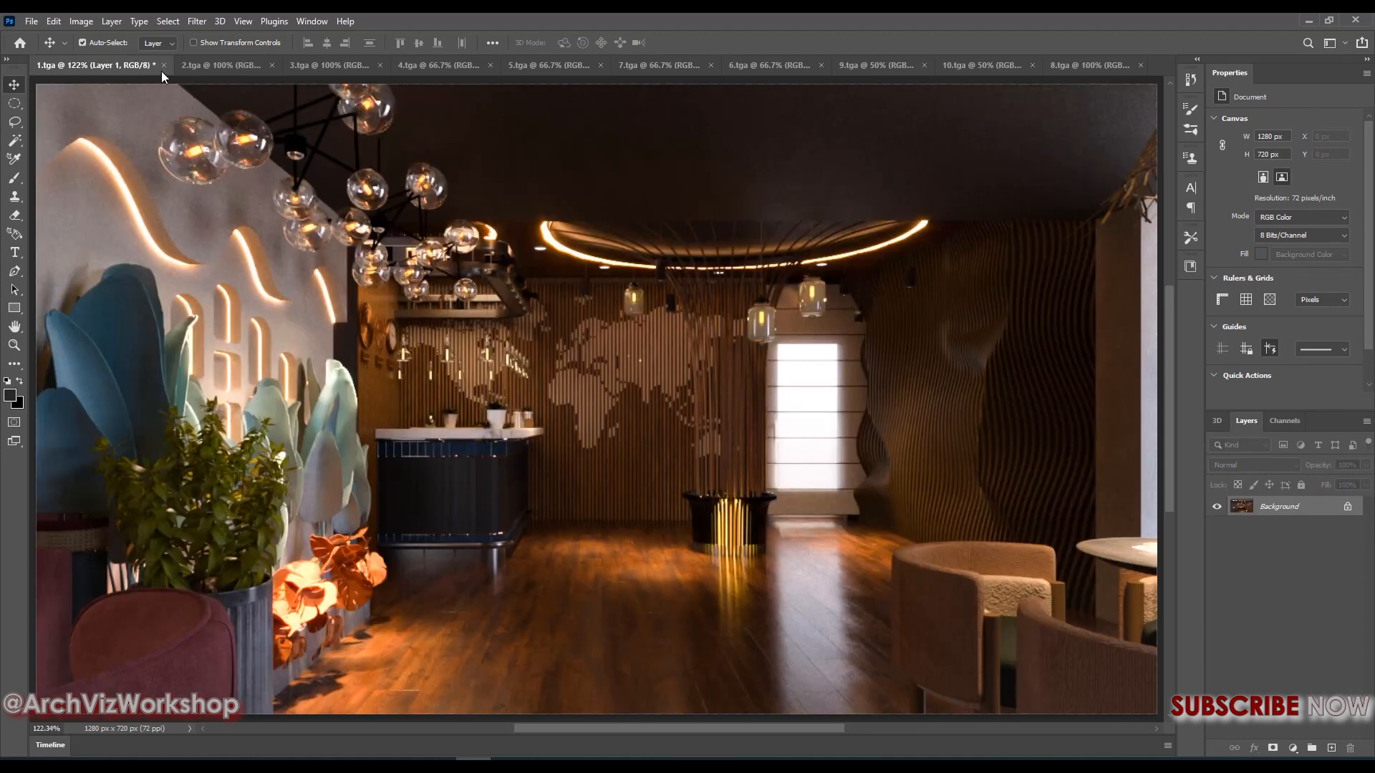
left_click(234, 71)
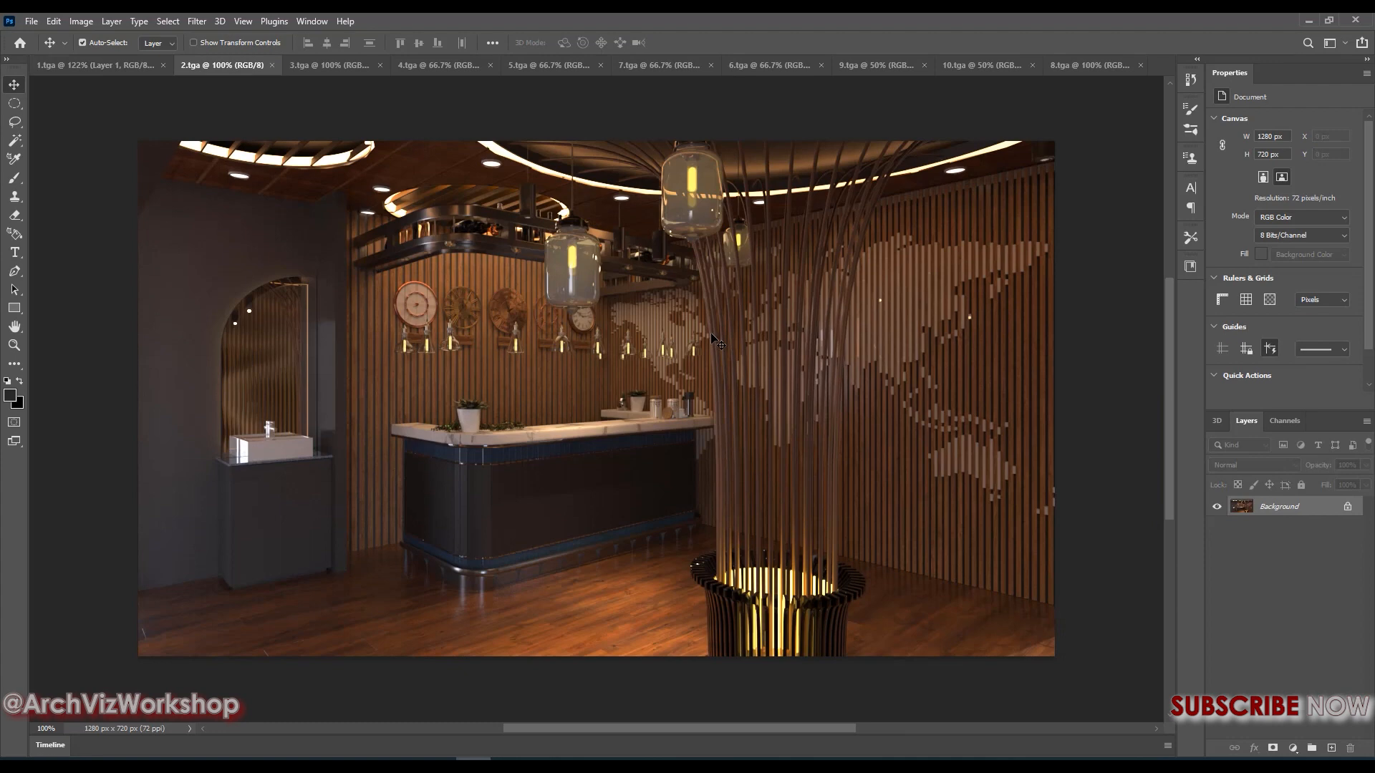
left_click(134, 68)
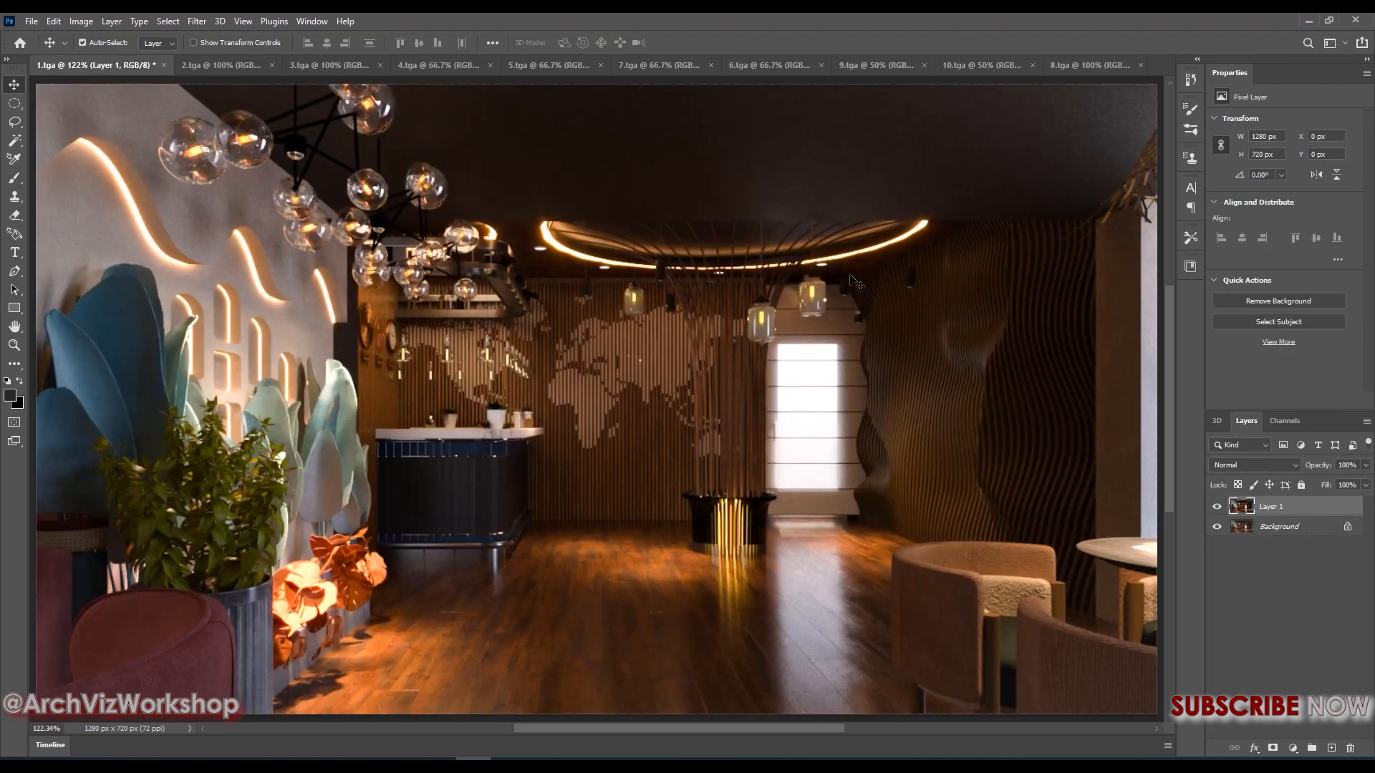
left_click(222, 65)
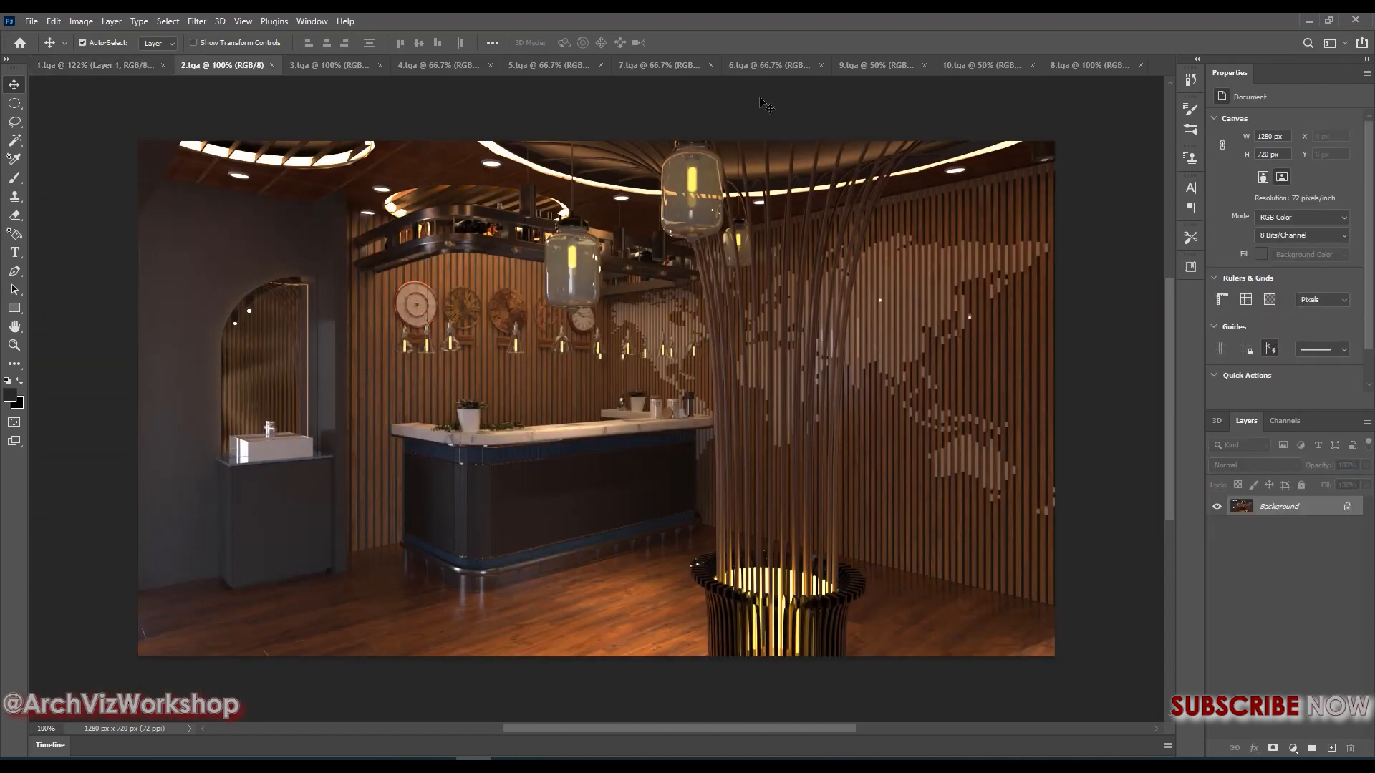
left_click(93, 65)
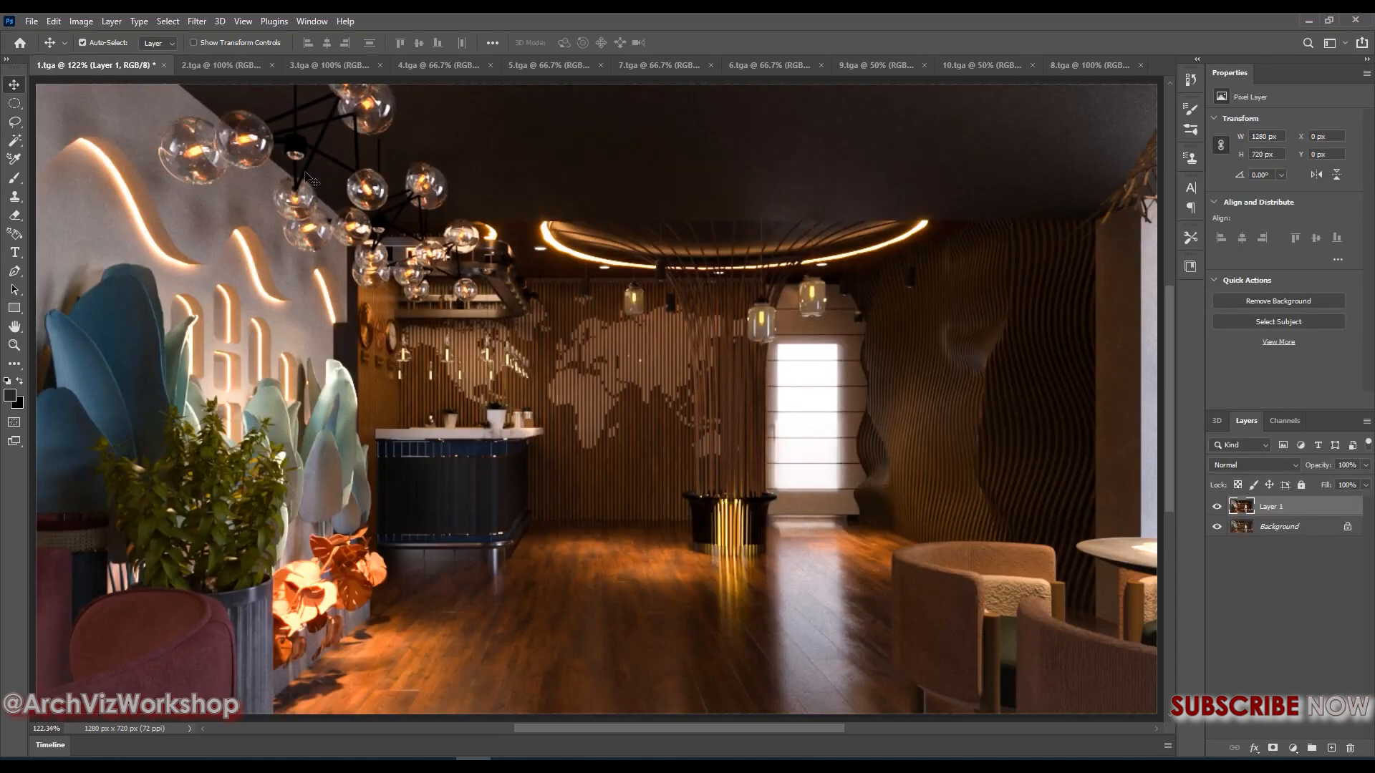
left_click(242, 64)
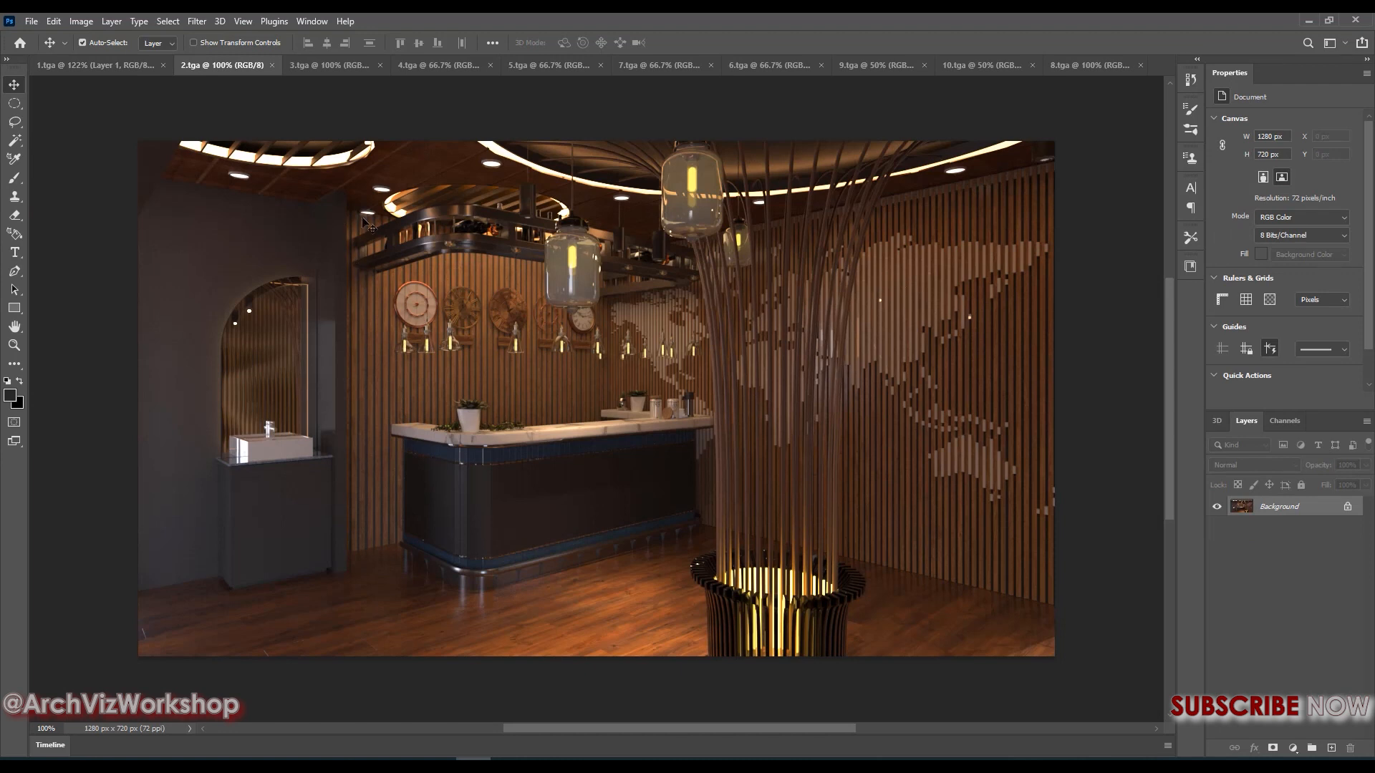
left_click(118, 67)
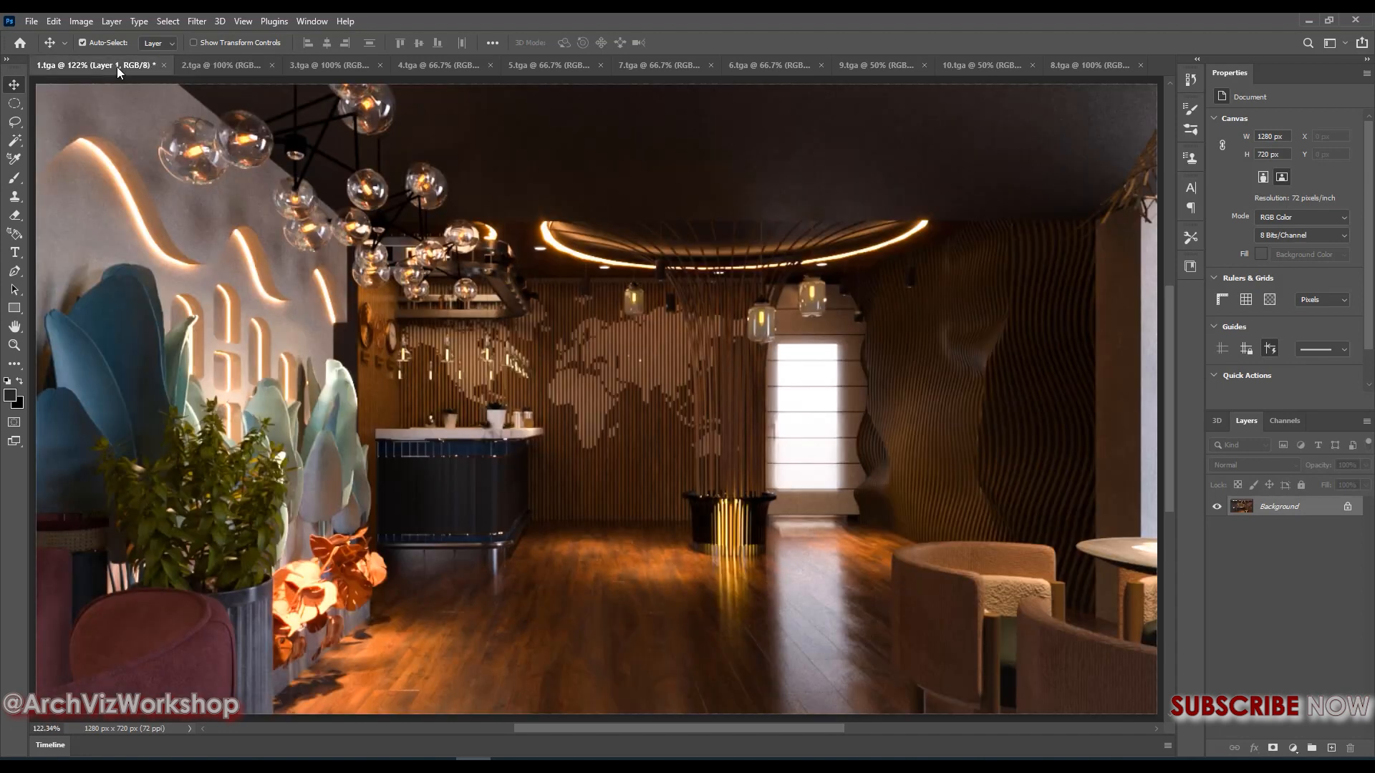
Reapply the last Camera Raw Filter settings to the background layer of 2.tga
left_click(217, 65)
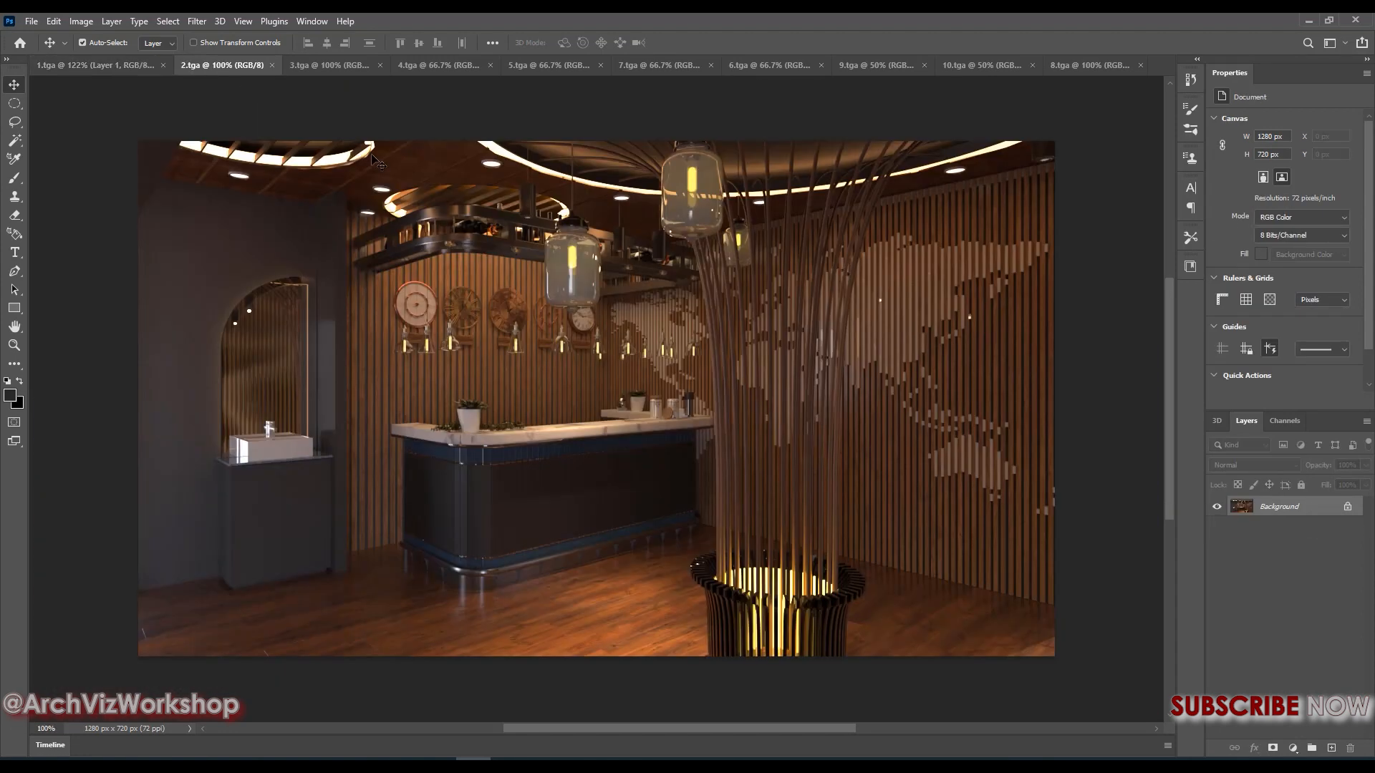
left_click(197, 22)
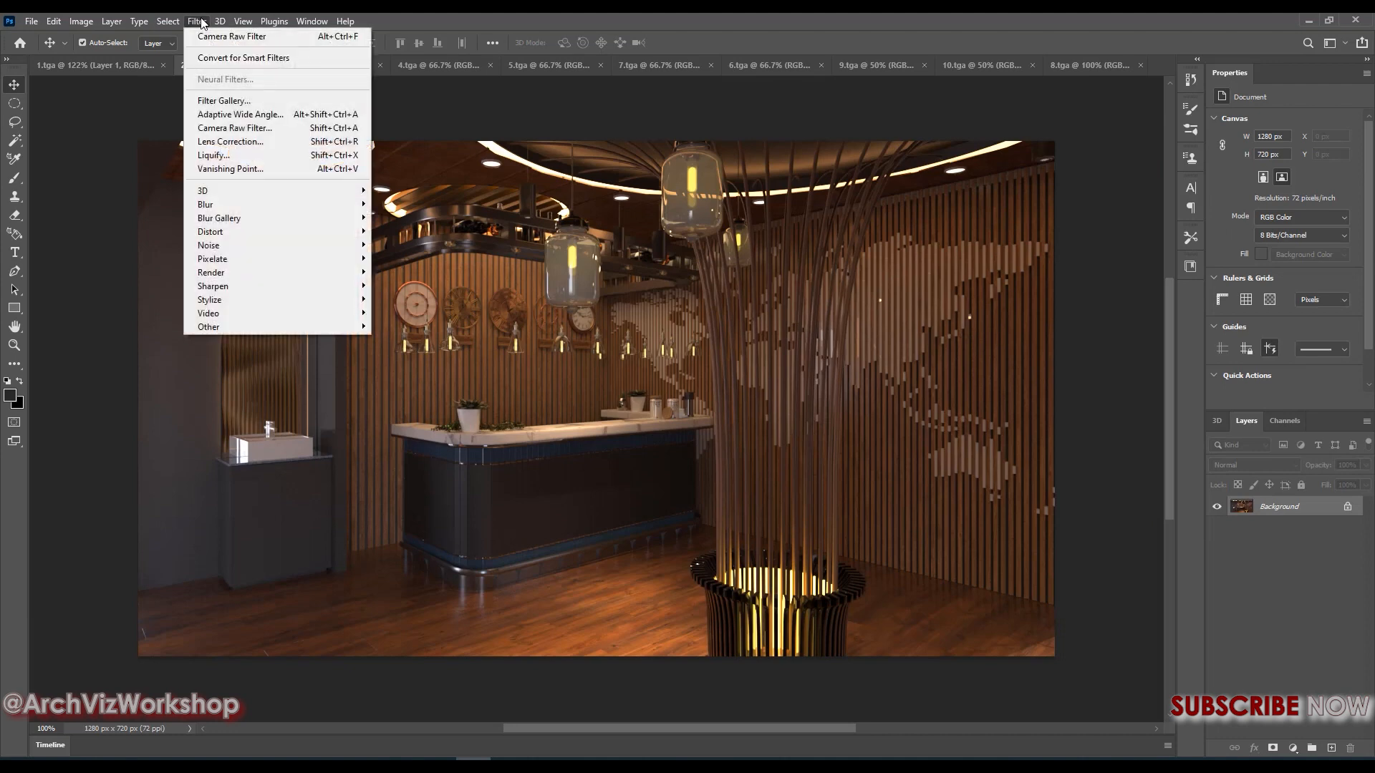
left_click(243, 22)
mouse_move(245, 36)
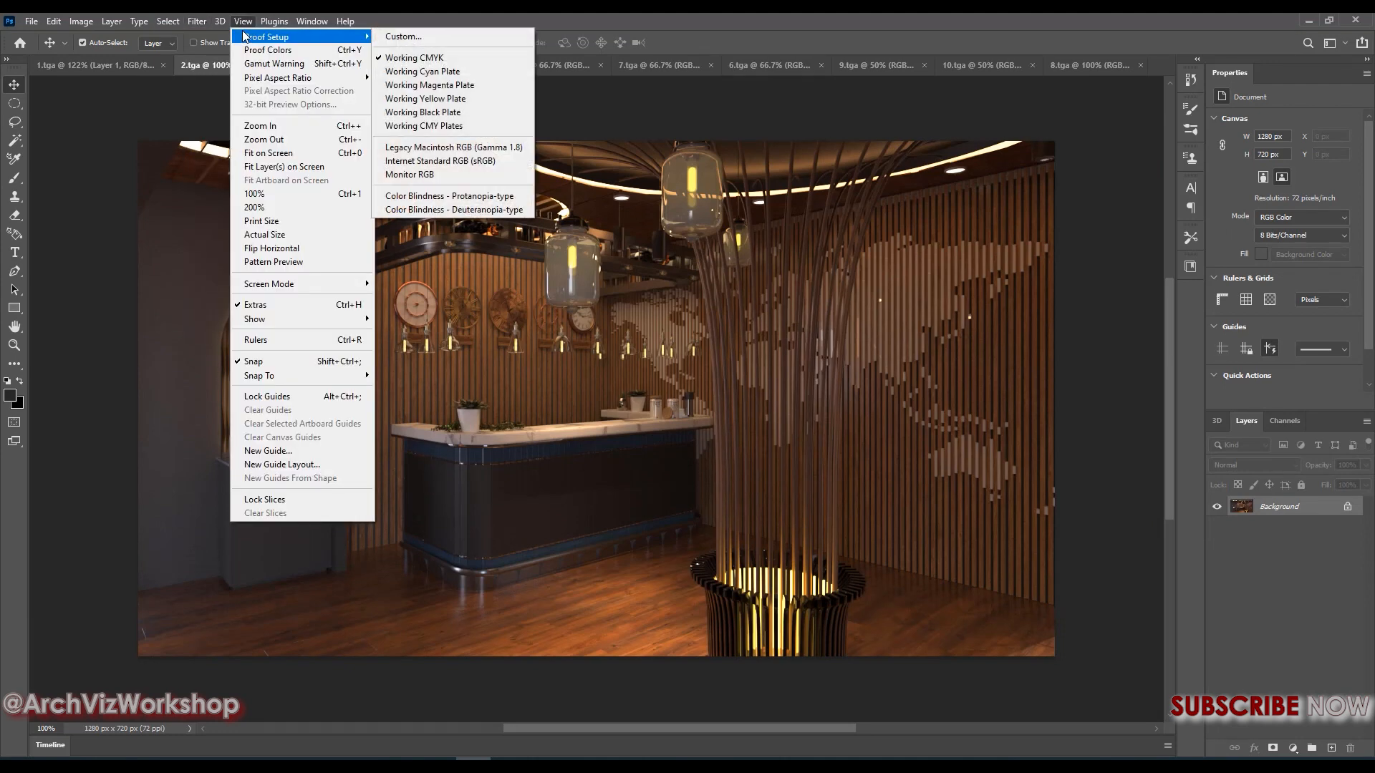
left_click(197, 22)
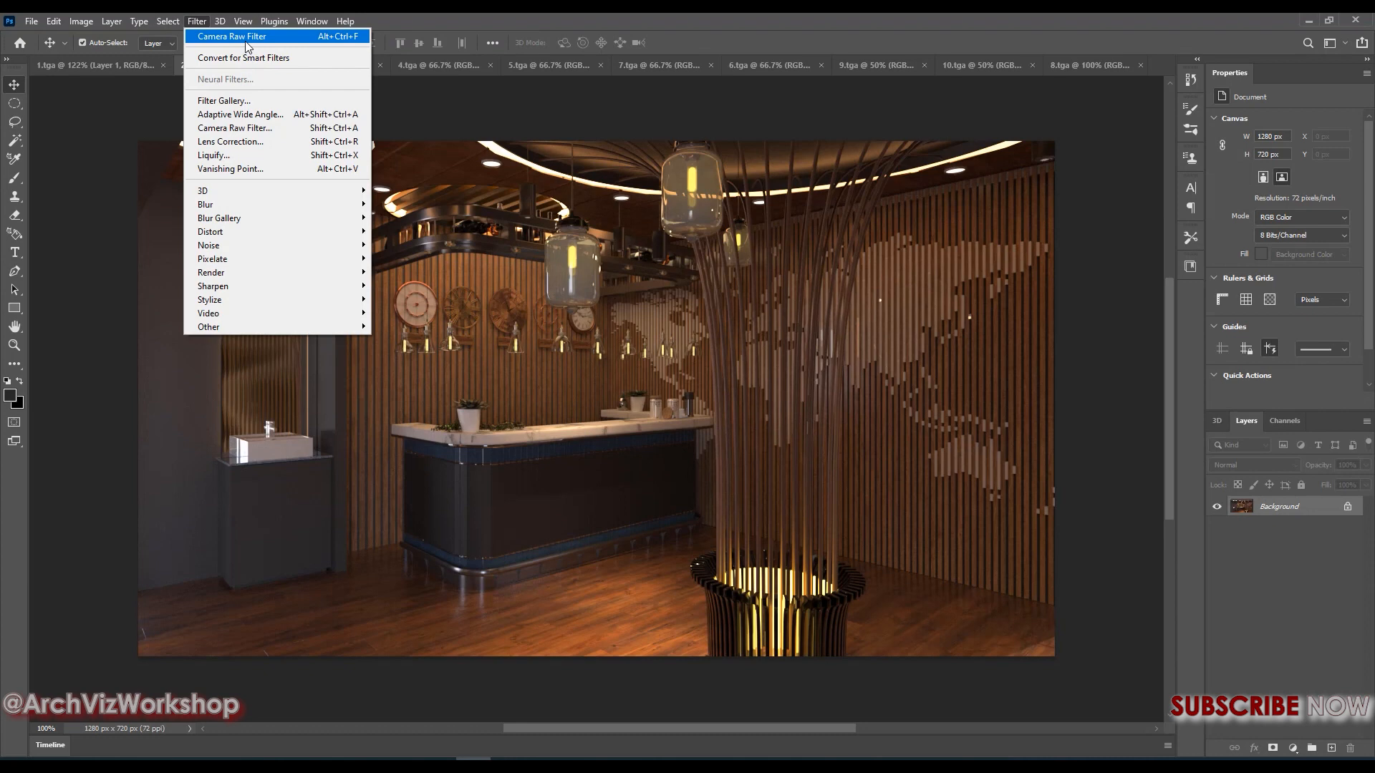
left_click(245, 37)
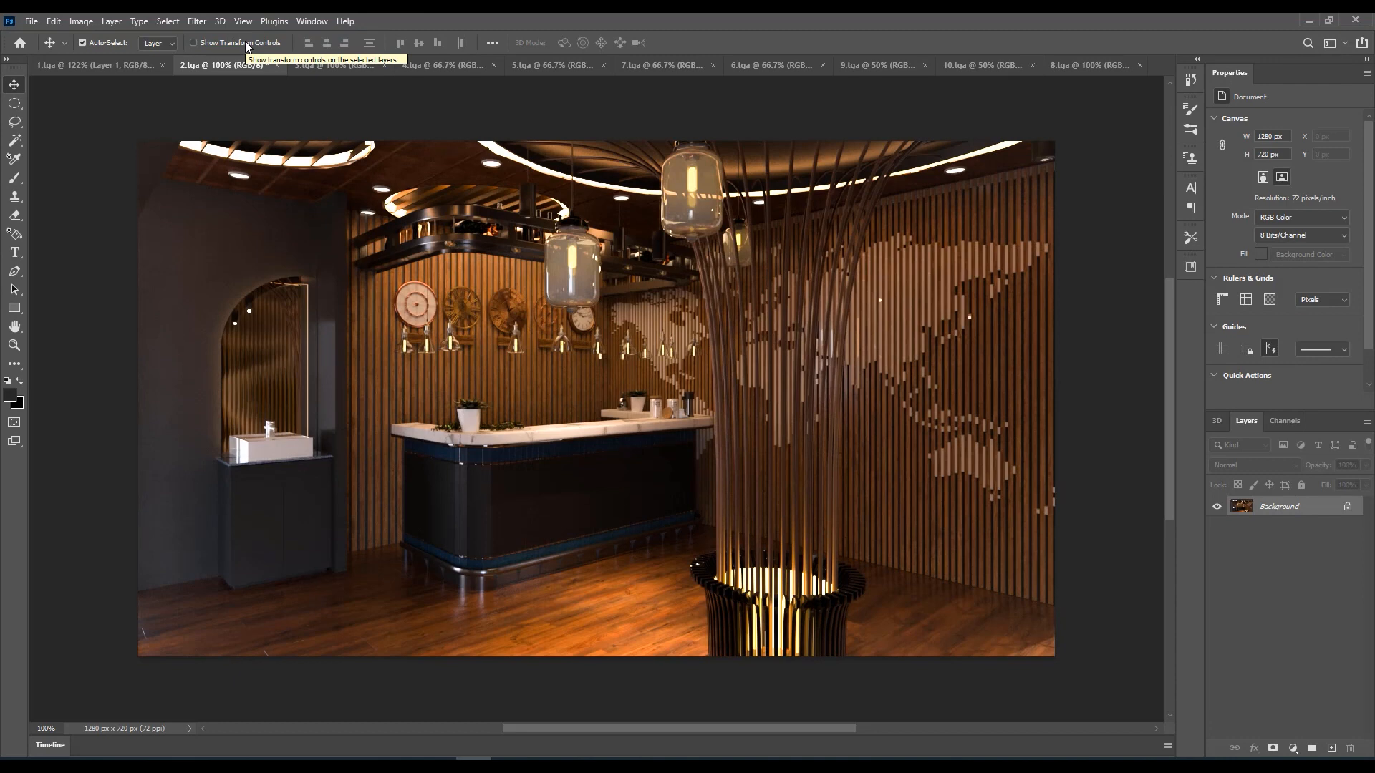
Compare the filtered 2.tga with 1.tga for matching tone and colour
left_click(100, 65)
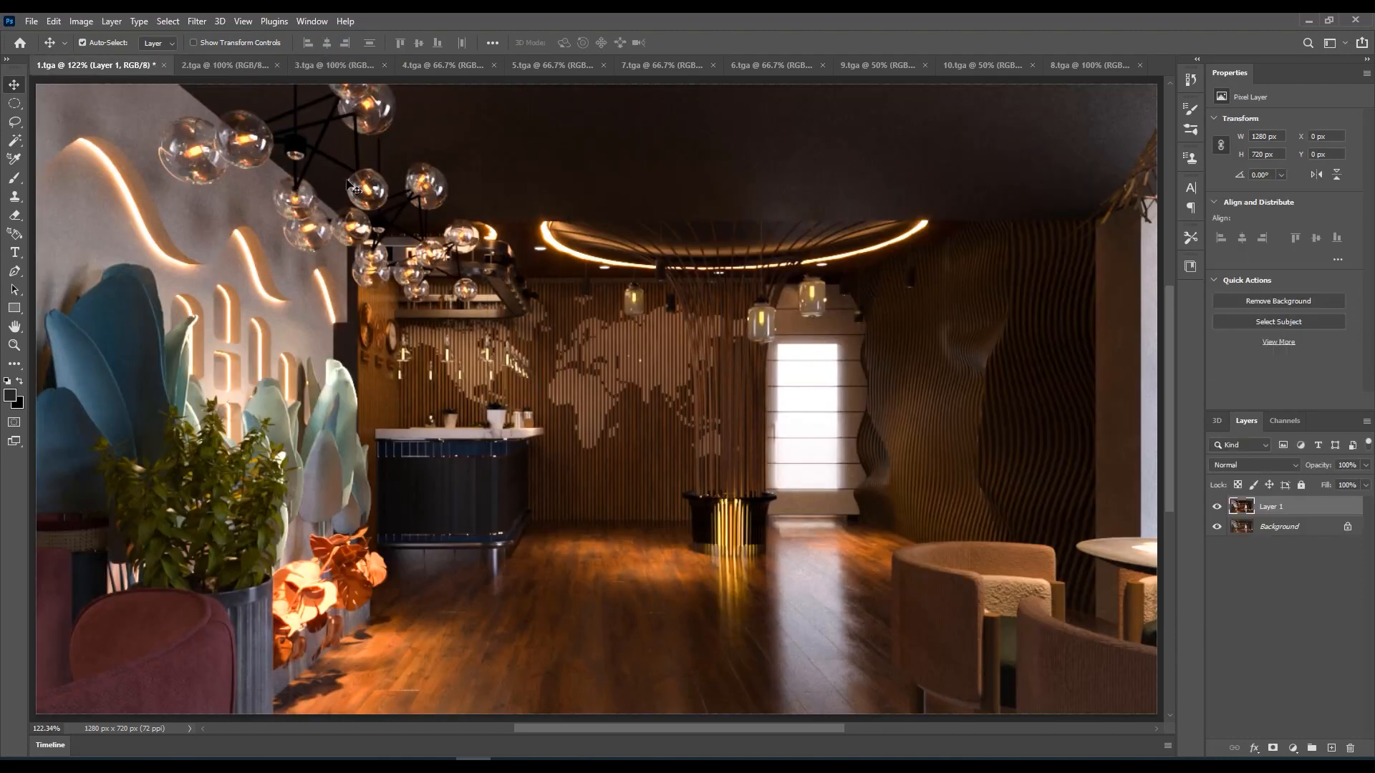
left_click(211, 67)
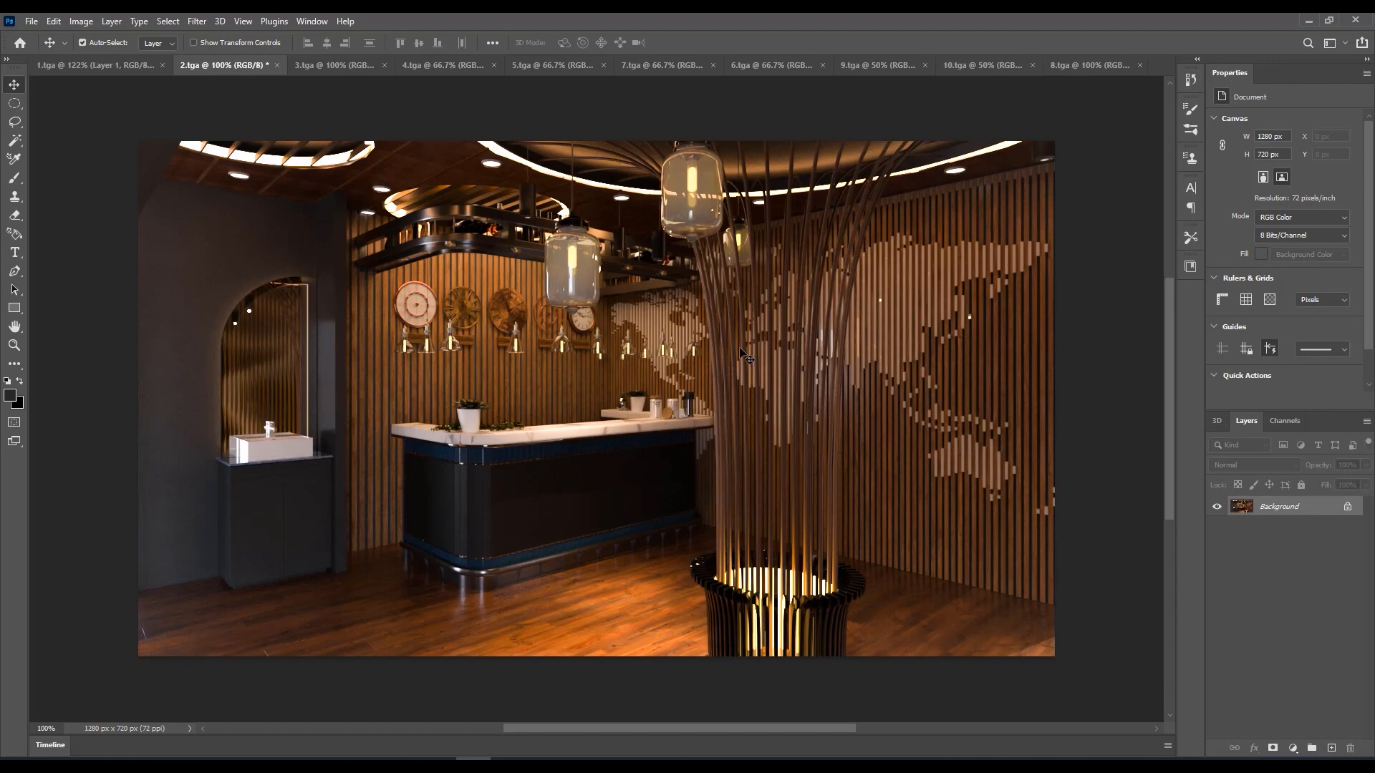
left_click(110, 69)
left_click(192, 69)
Duplicate the background layer of 3.tga and reapply the last Camera Raw Filter settings to the copy
left_click(346, 66)
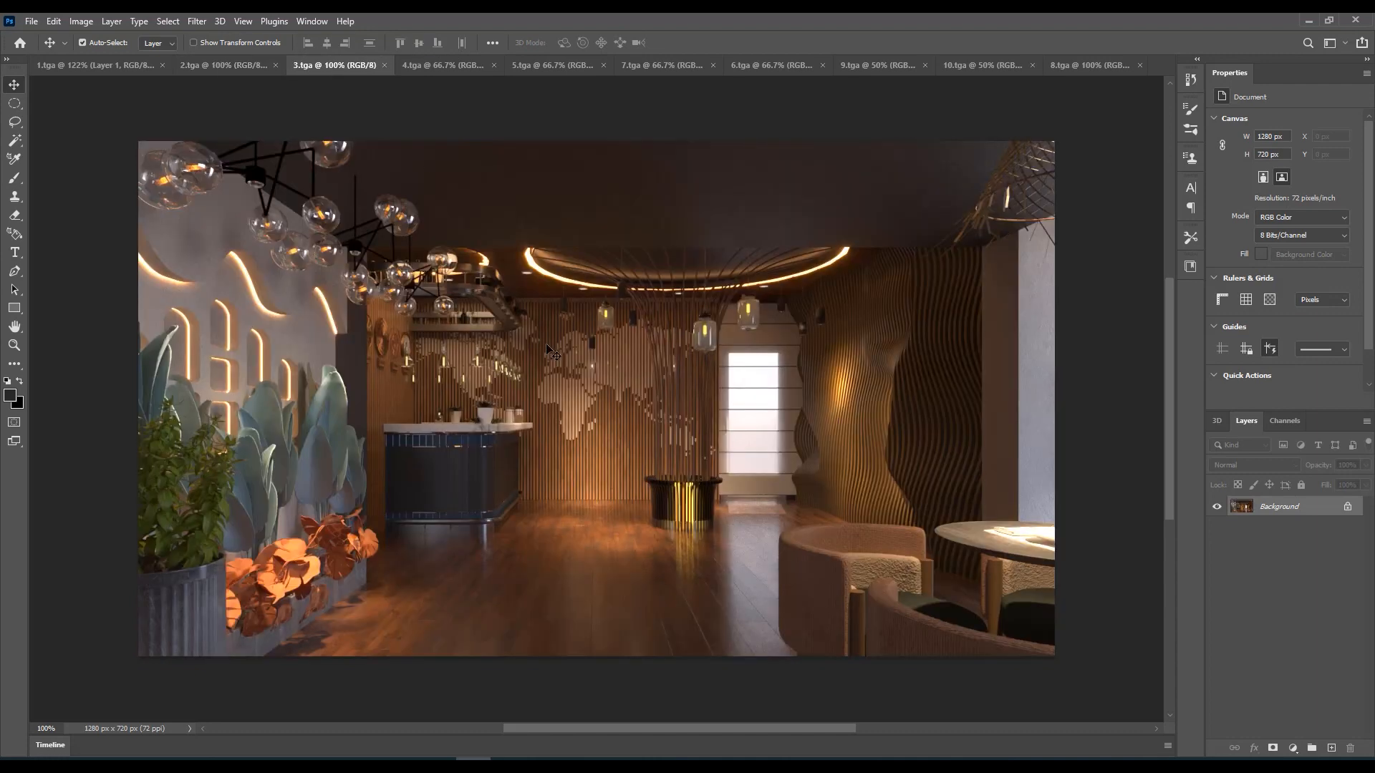
key("ctrl+j")
key("ctrl+0")
left_click(197, 21)
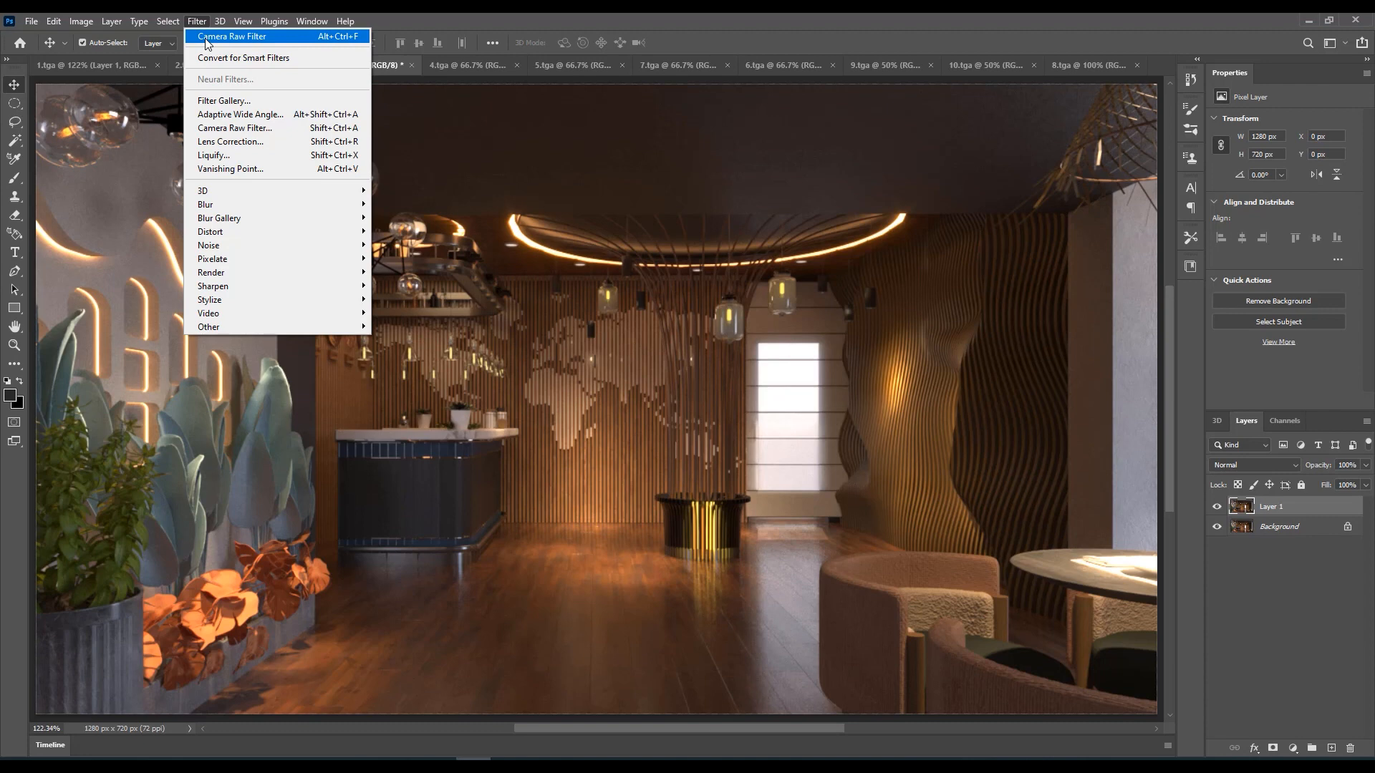
left_click(208, 38)
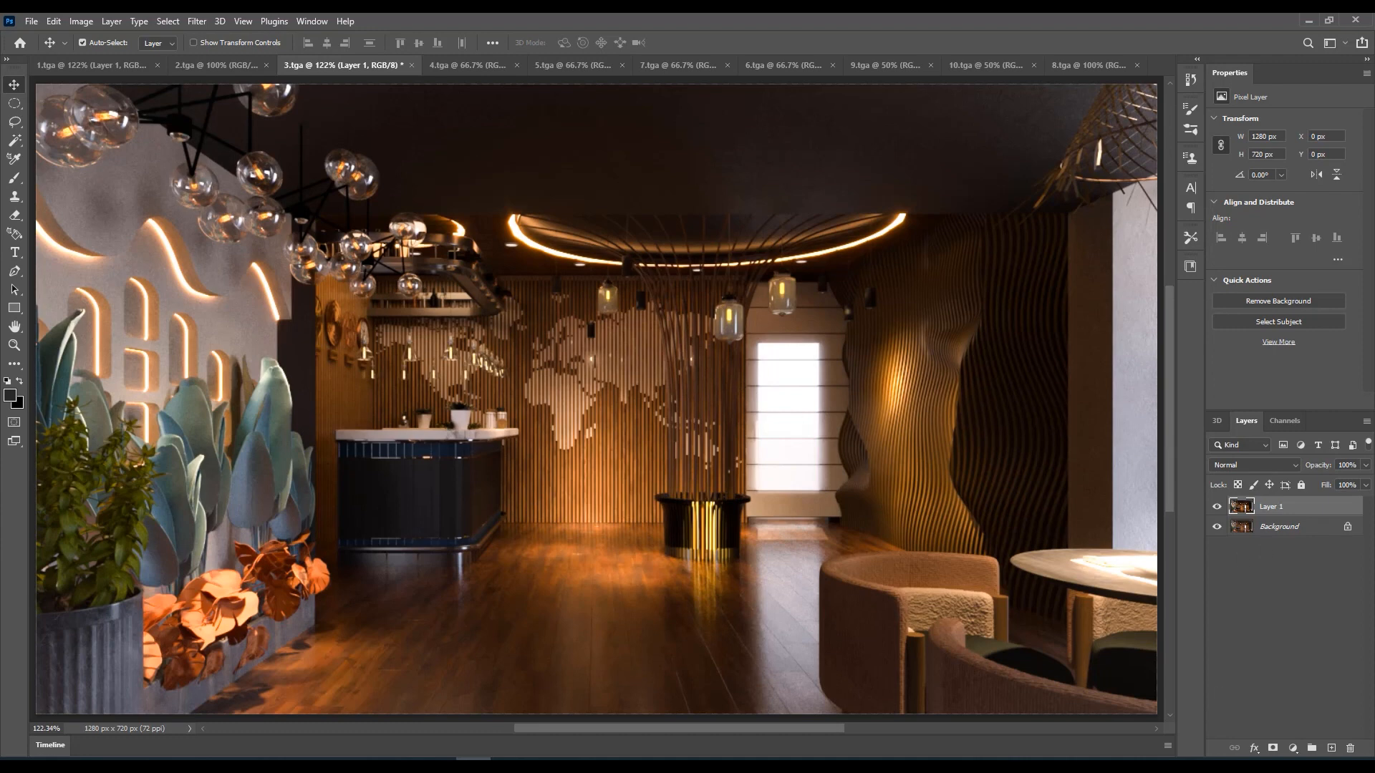
Duplicate the background layer of 4.tga and reapply the last Camera Raw Filter settings to the copy
key("ctrl+Tab")
key("ctrl+j")
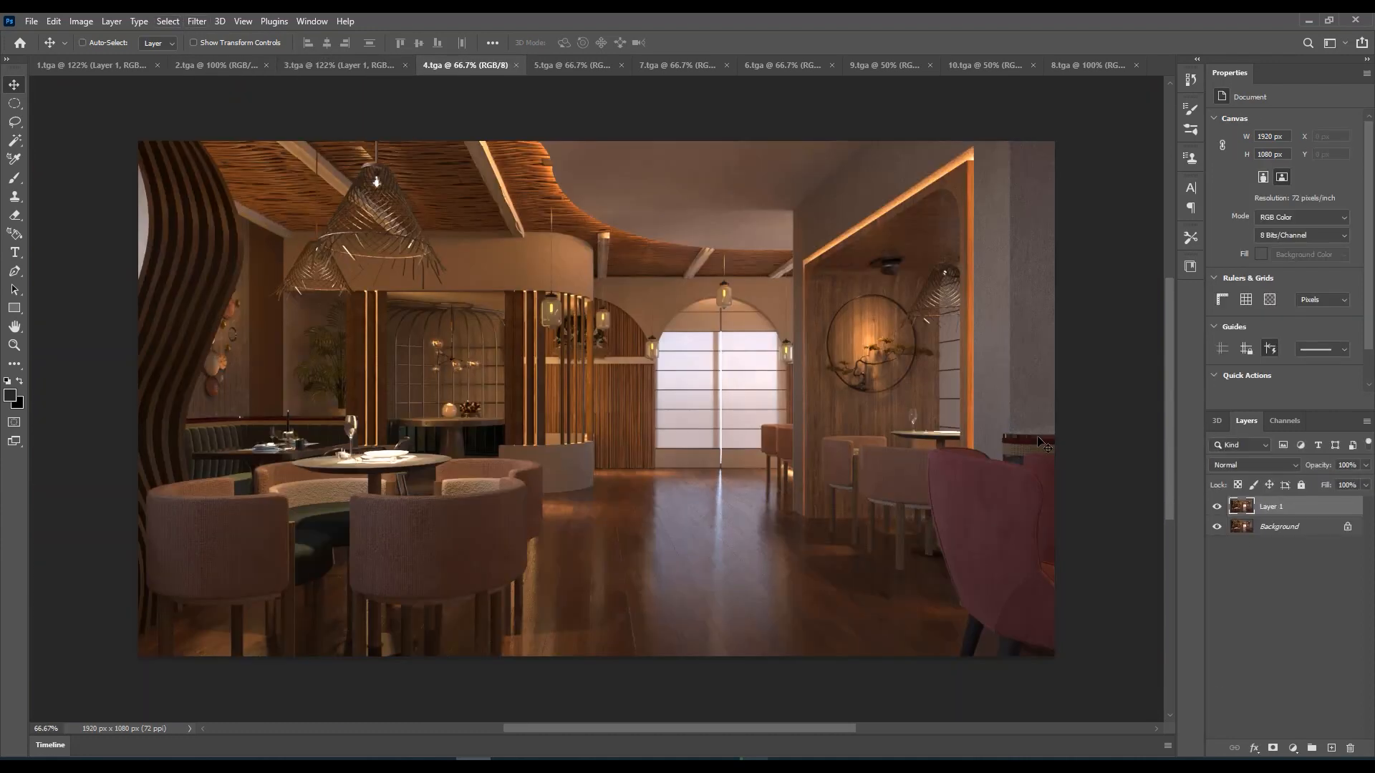
left_click(190, 27)
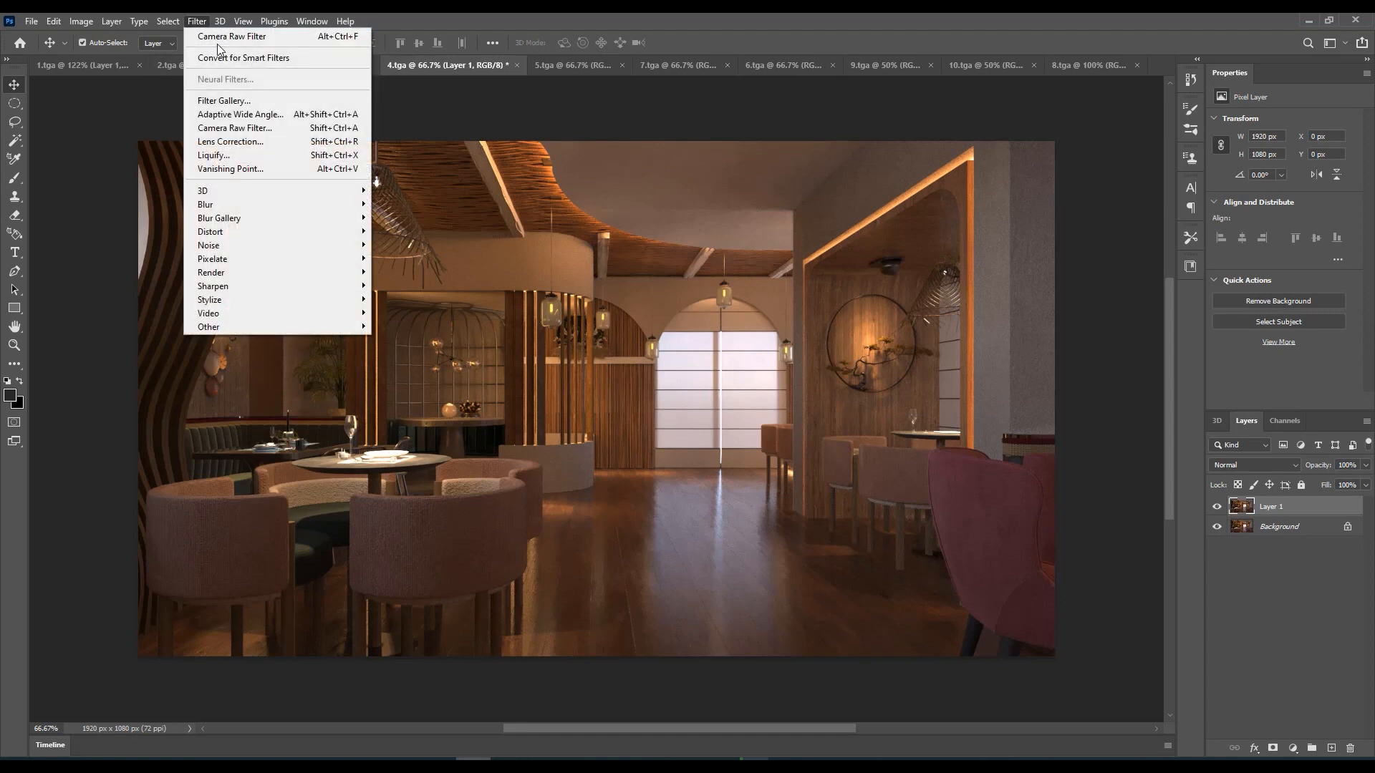
left_click(231, 36)
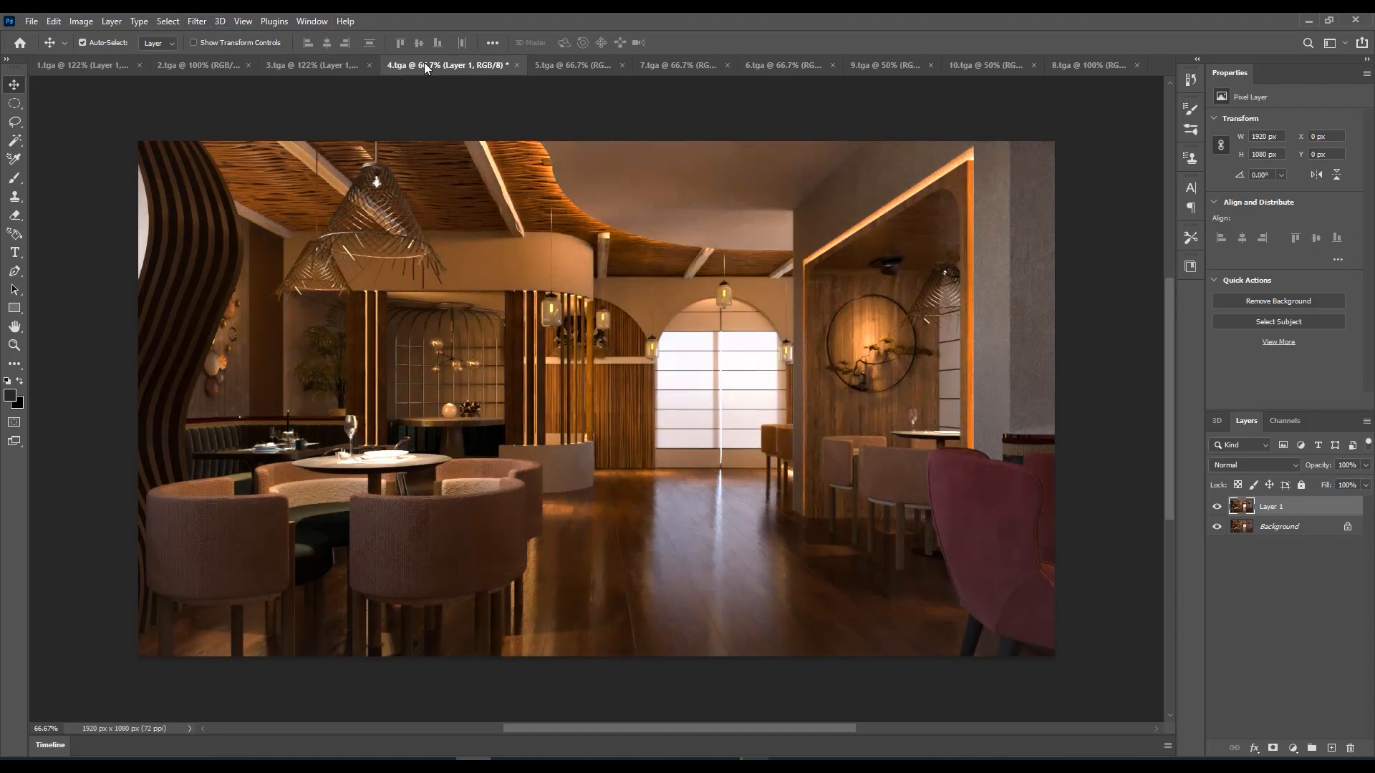
Reapply the last Camera Raw Filter settings to a duplicate of the 5.tga background layer and compare it with the original
left_click(577, 66)
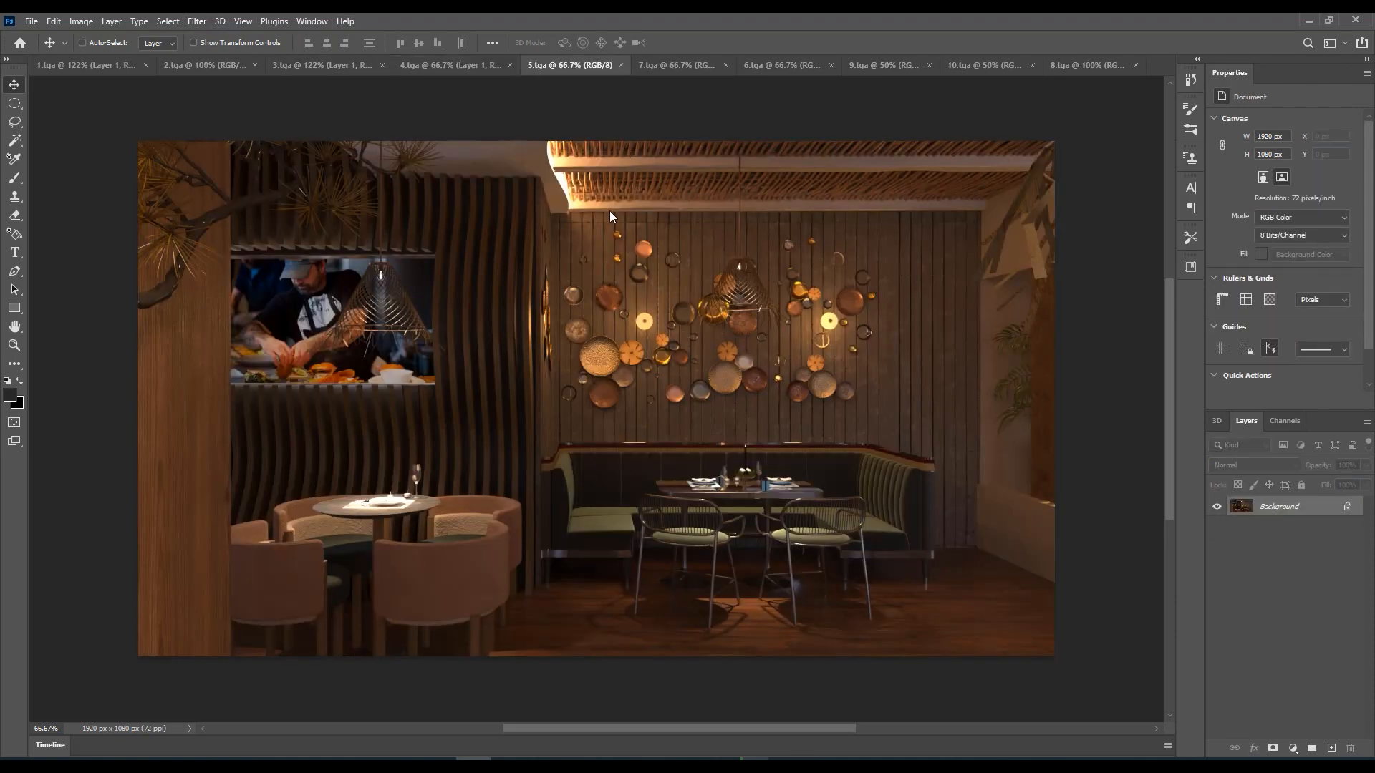
key("ctrl+j")
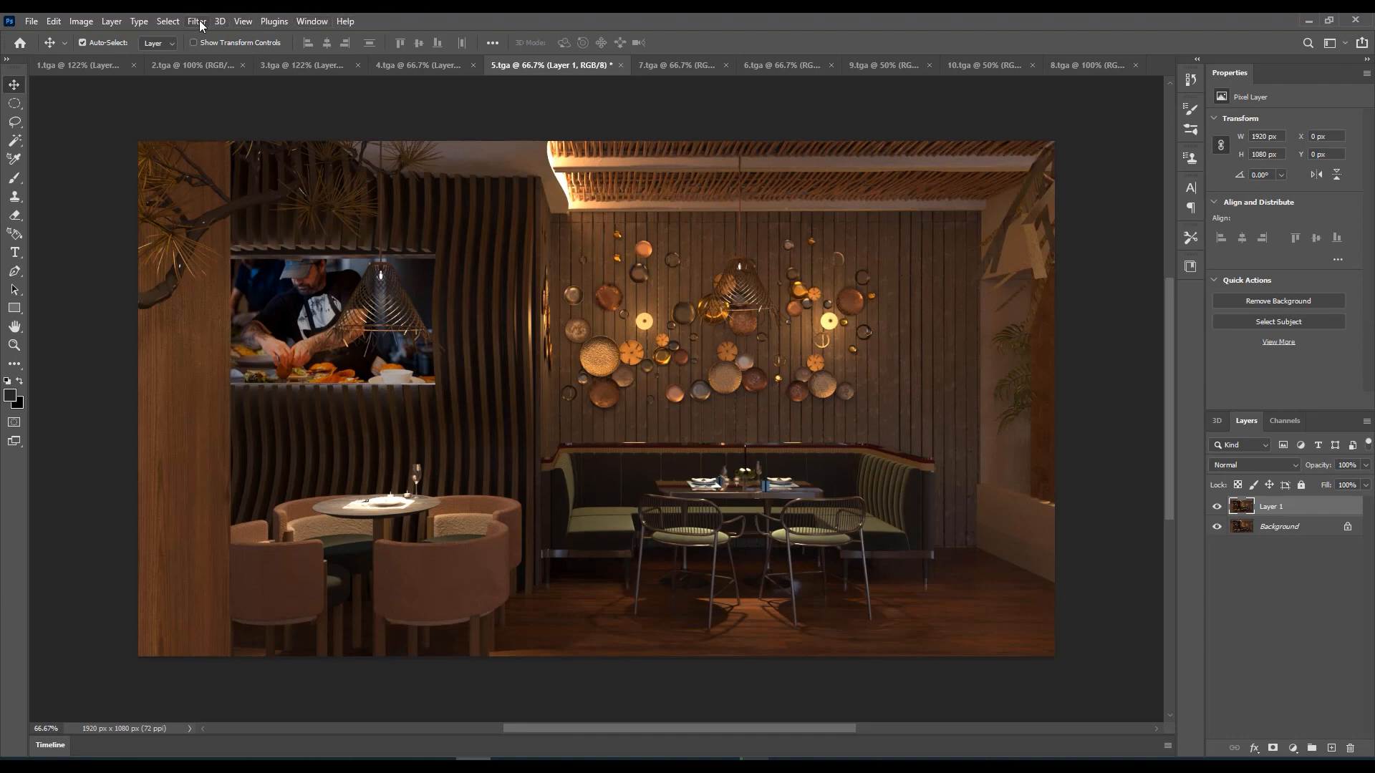
left_click(198, 21)
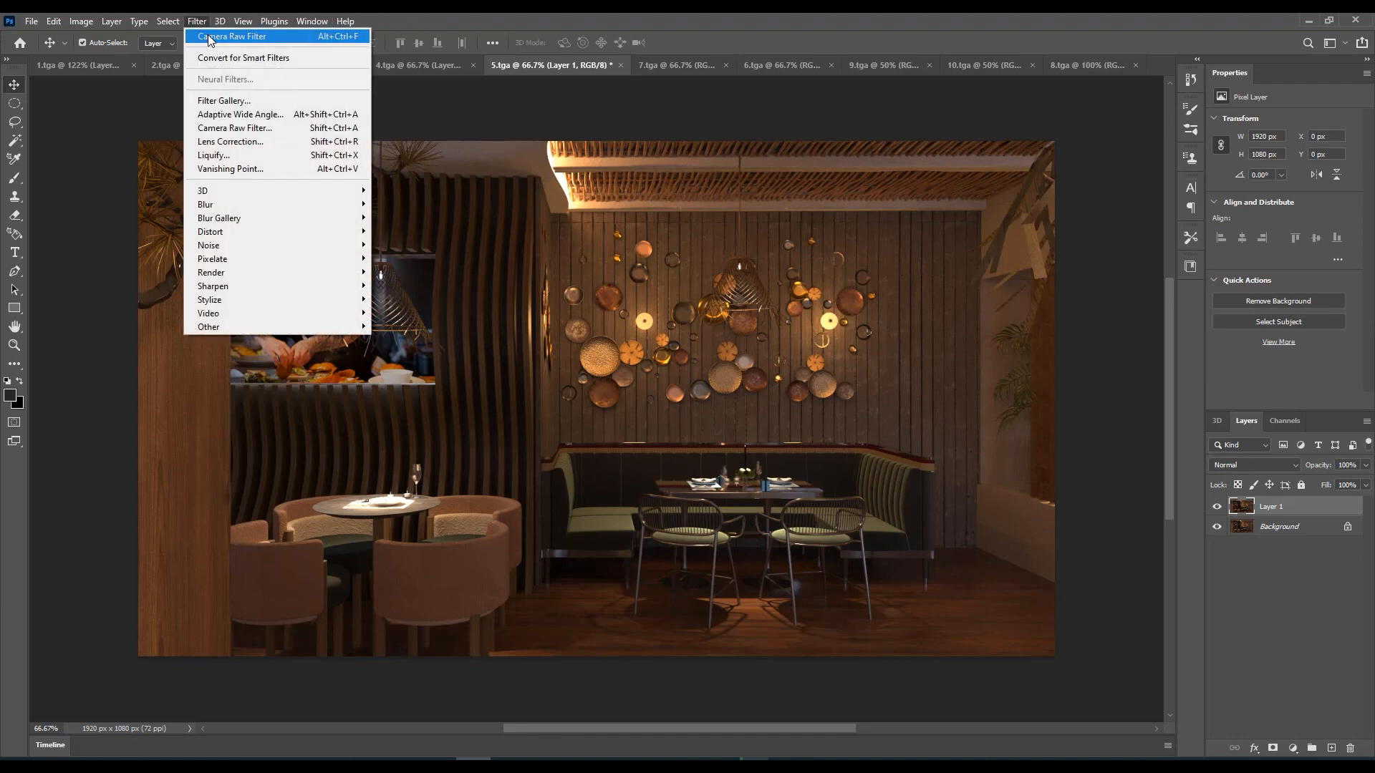
left_click(211, 37)
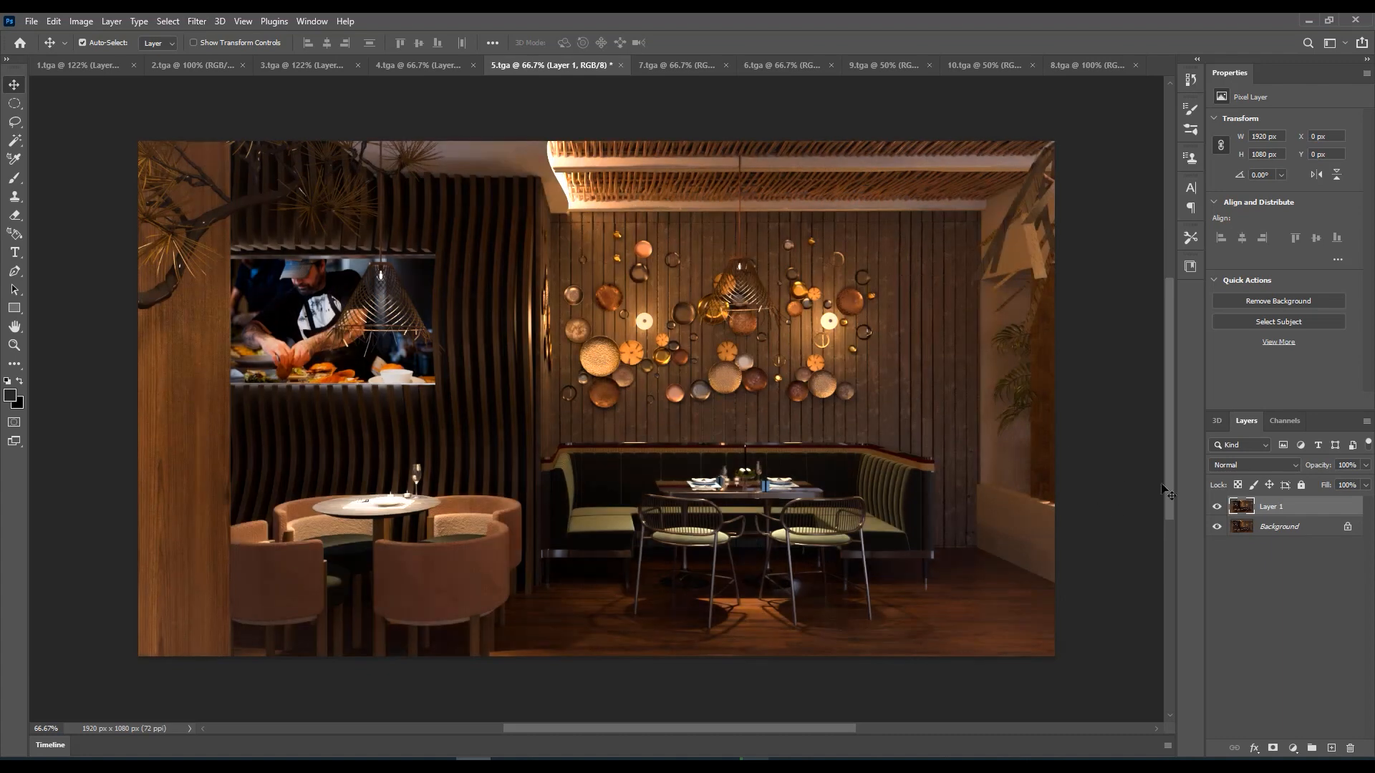
left_click(1218, 508)
left_click(1218, 509)
left_click(1218, 508)
left_click(1219, 508)
Add a Brightness/Contrast adjustment layer above Layer 1 in 5.tga with Brightness set to 31
left_click(1292, 748)
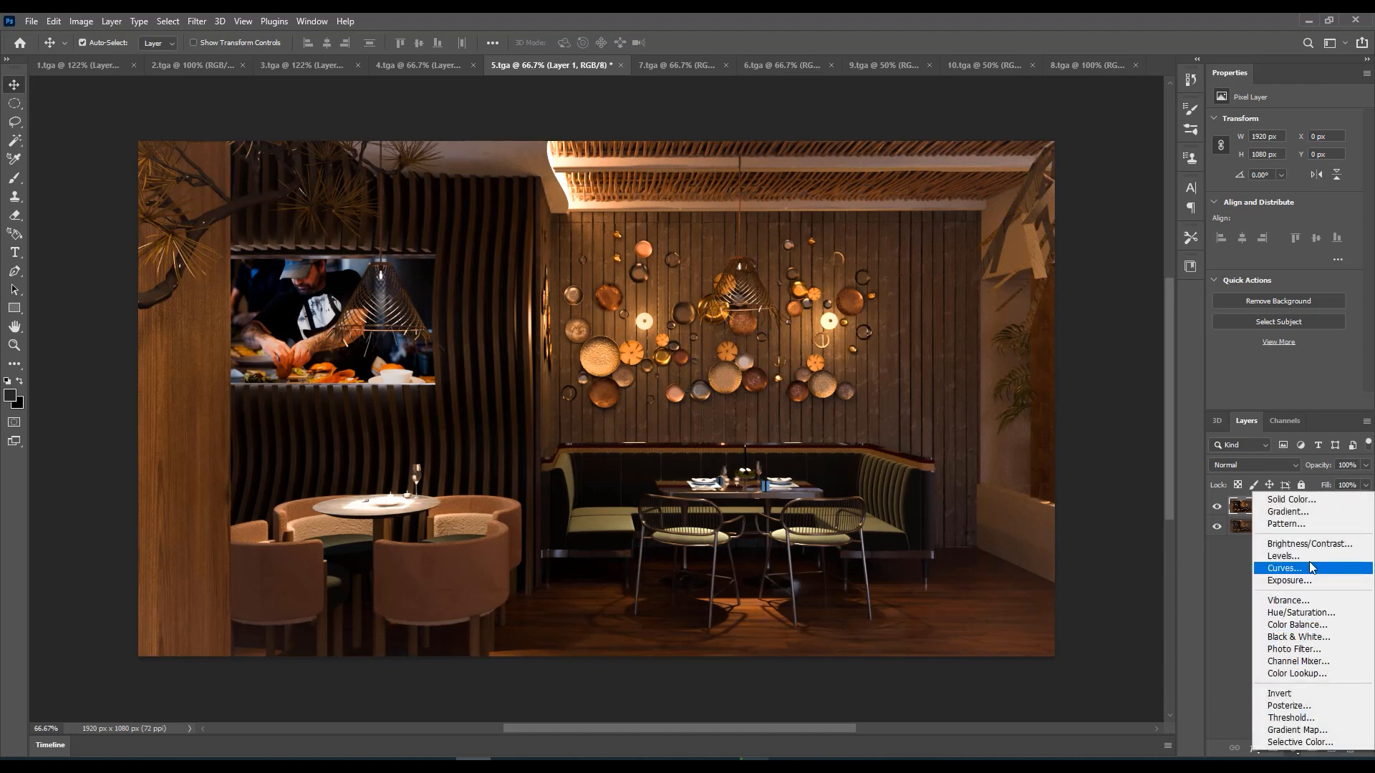
left_click(1312, 546)
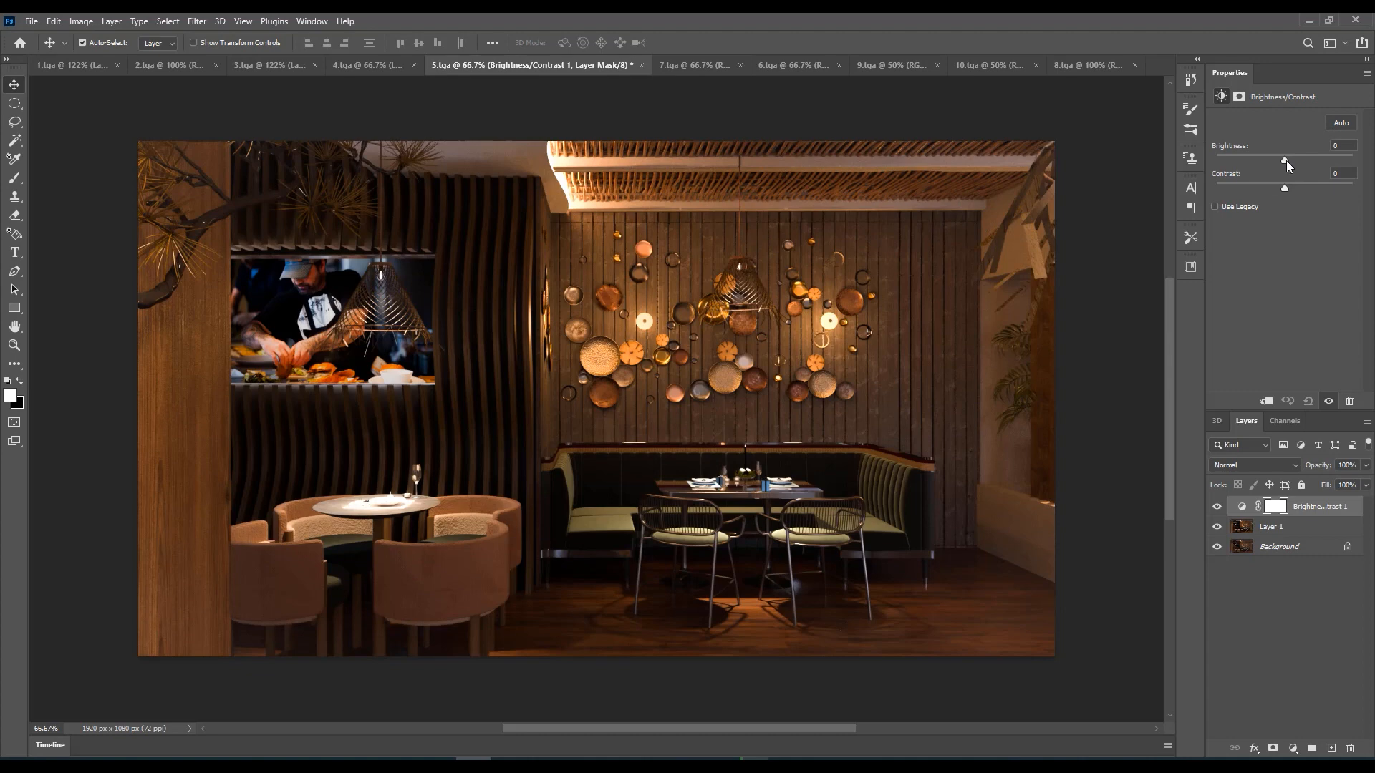
left_click_drag(1293, 159, 1297, 161)
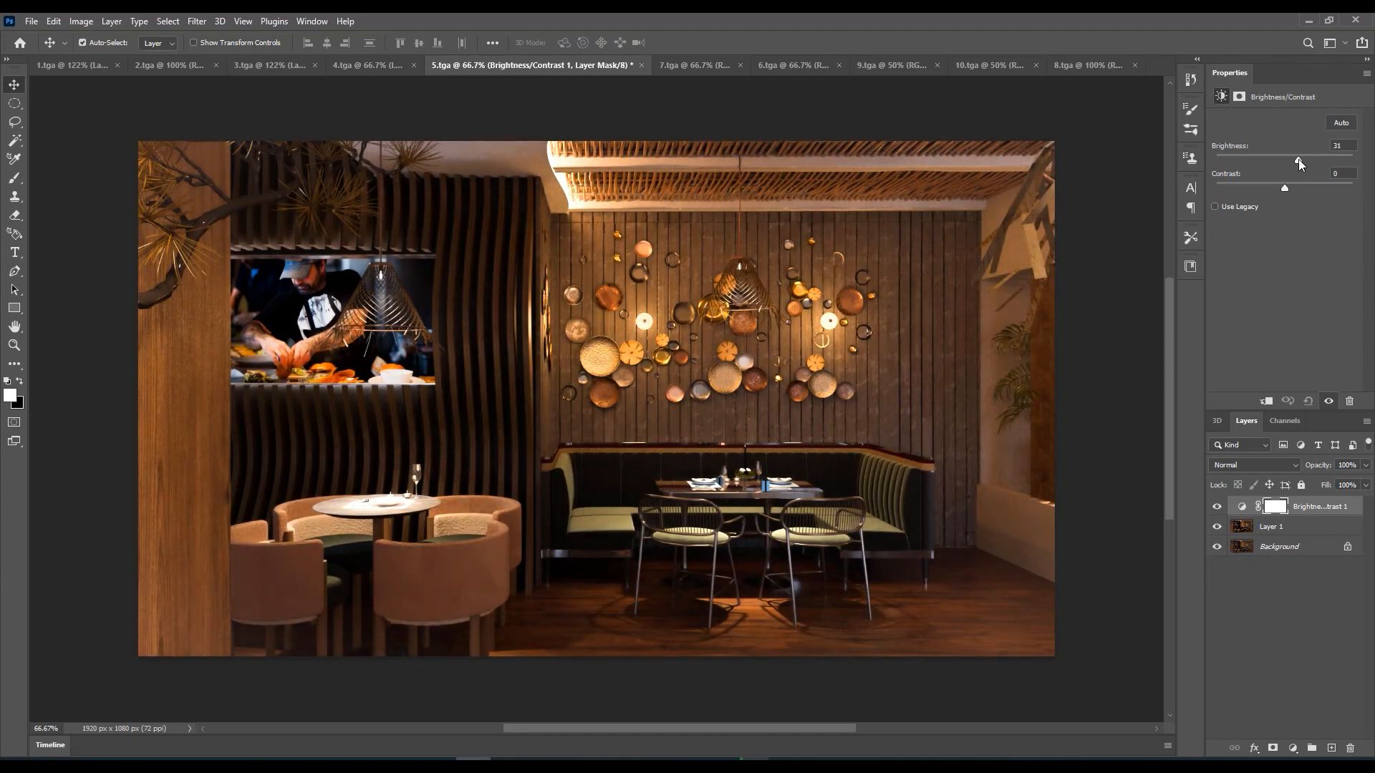
Add a Hue/Saturation adjustment layer to 5.tga and lower the saturation to -14
left_click(1293, 748)
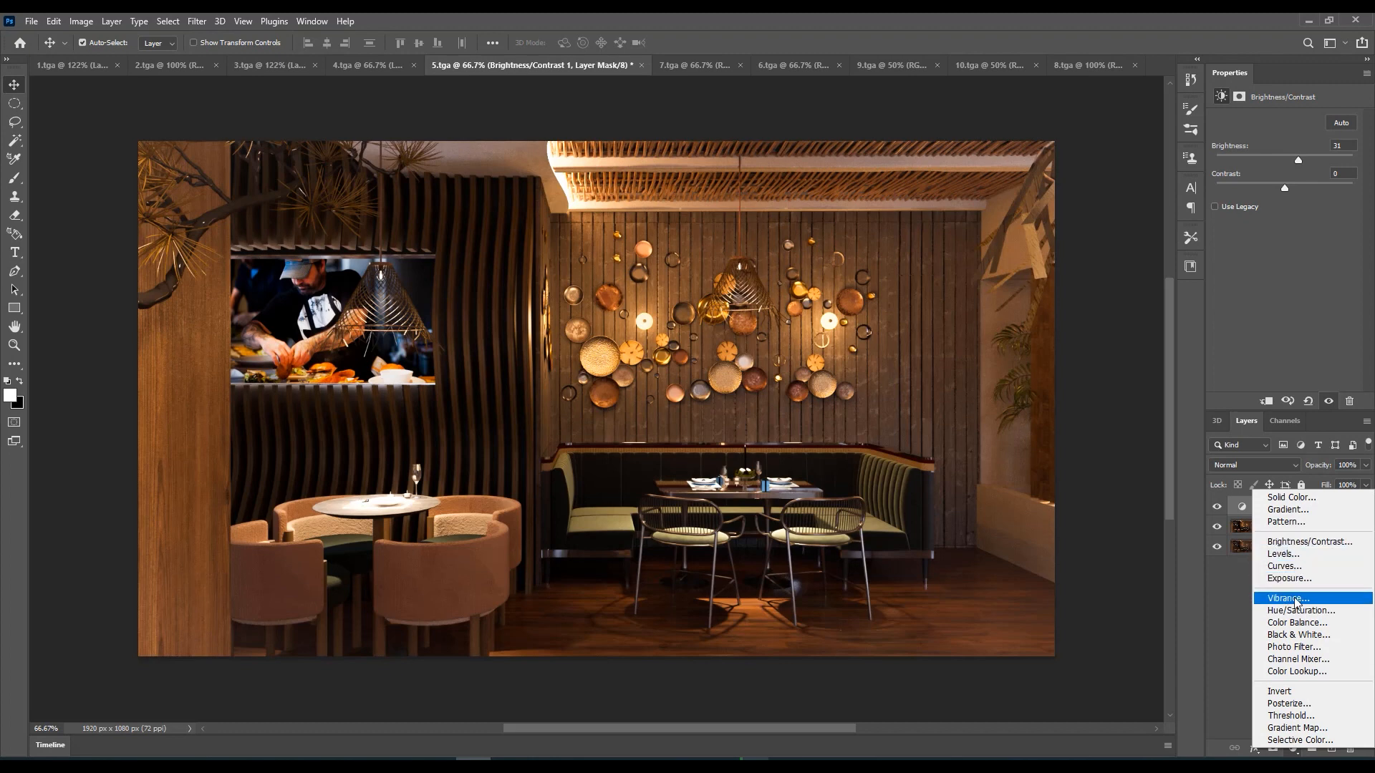
left_click(1298, 611)
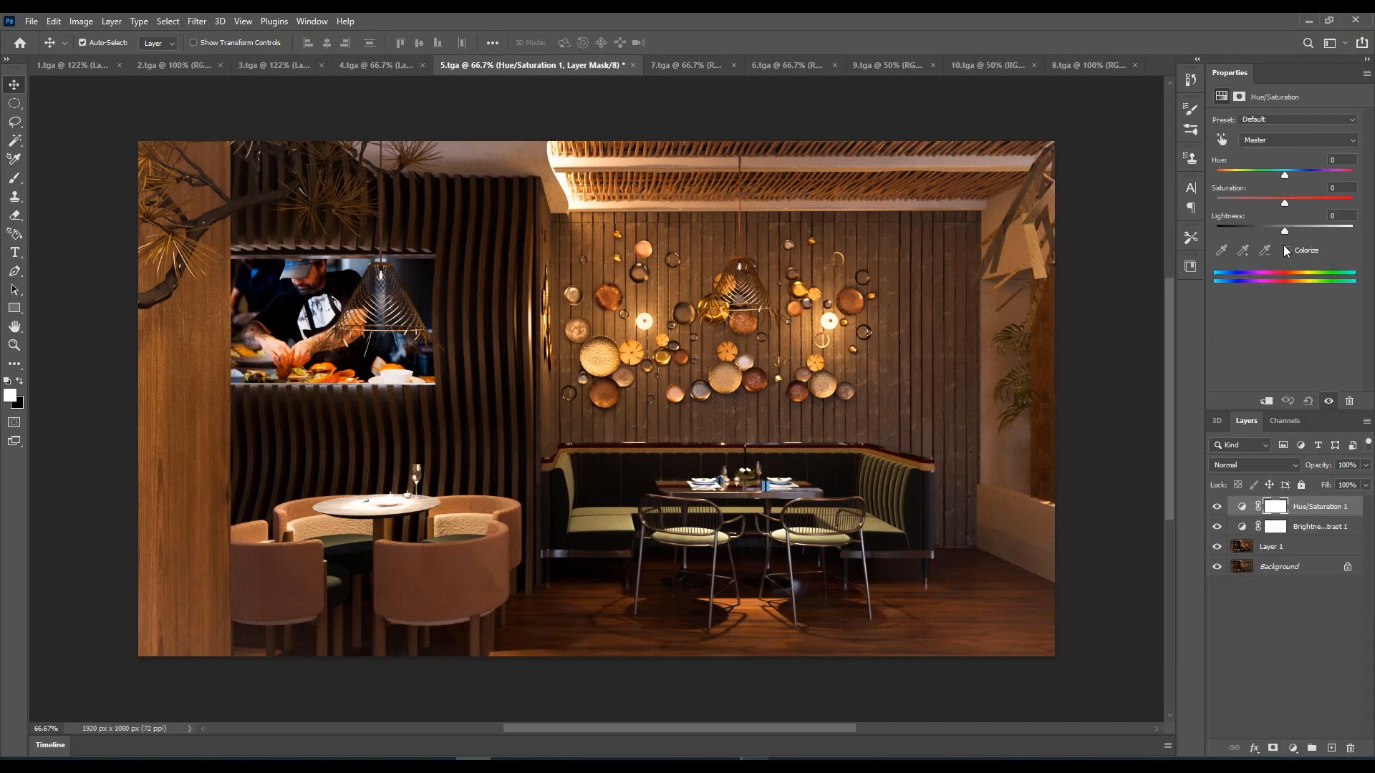
left_click_drag(1284, 204, 1285, 207)
left_click(1292, 749)
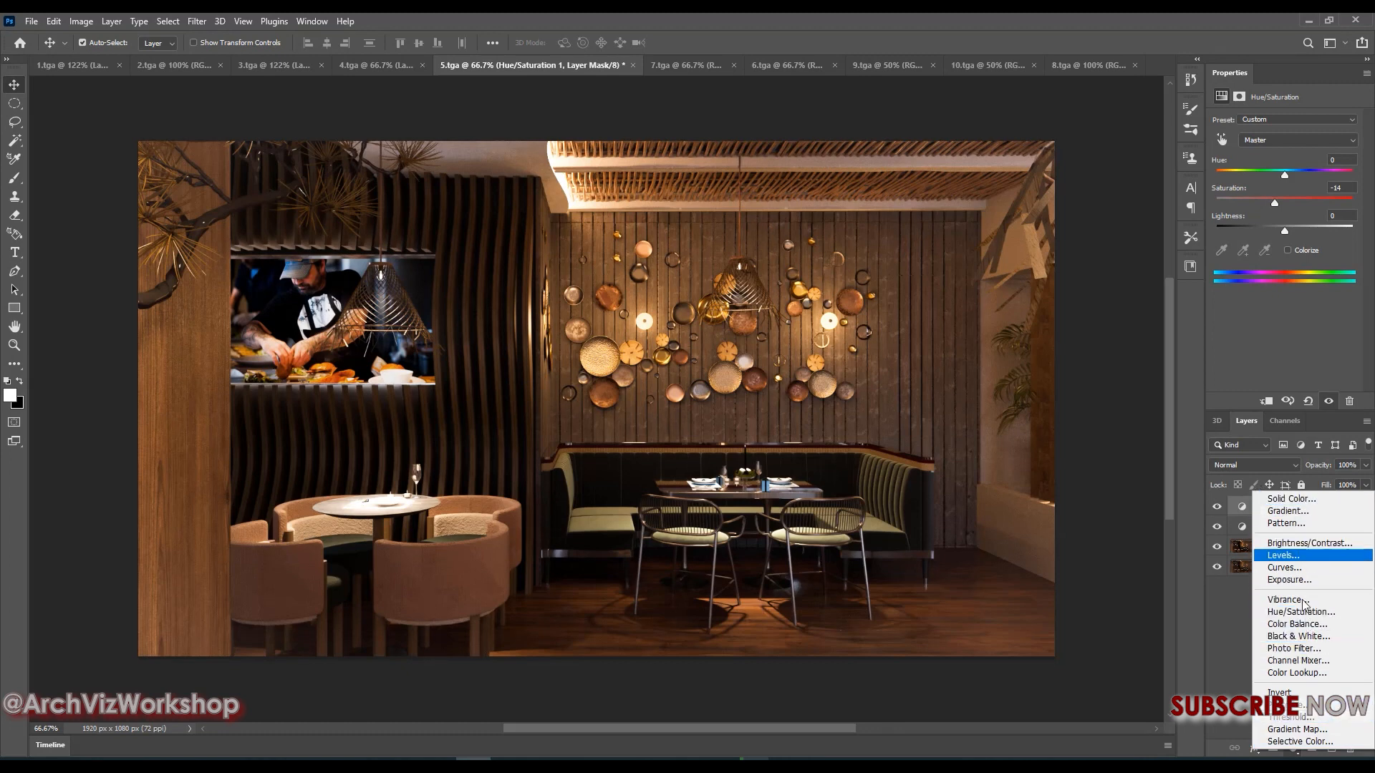
left_click(1296, 748)
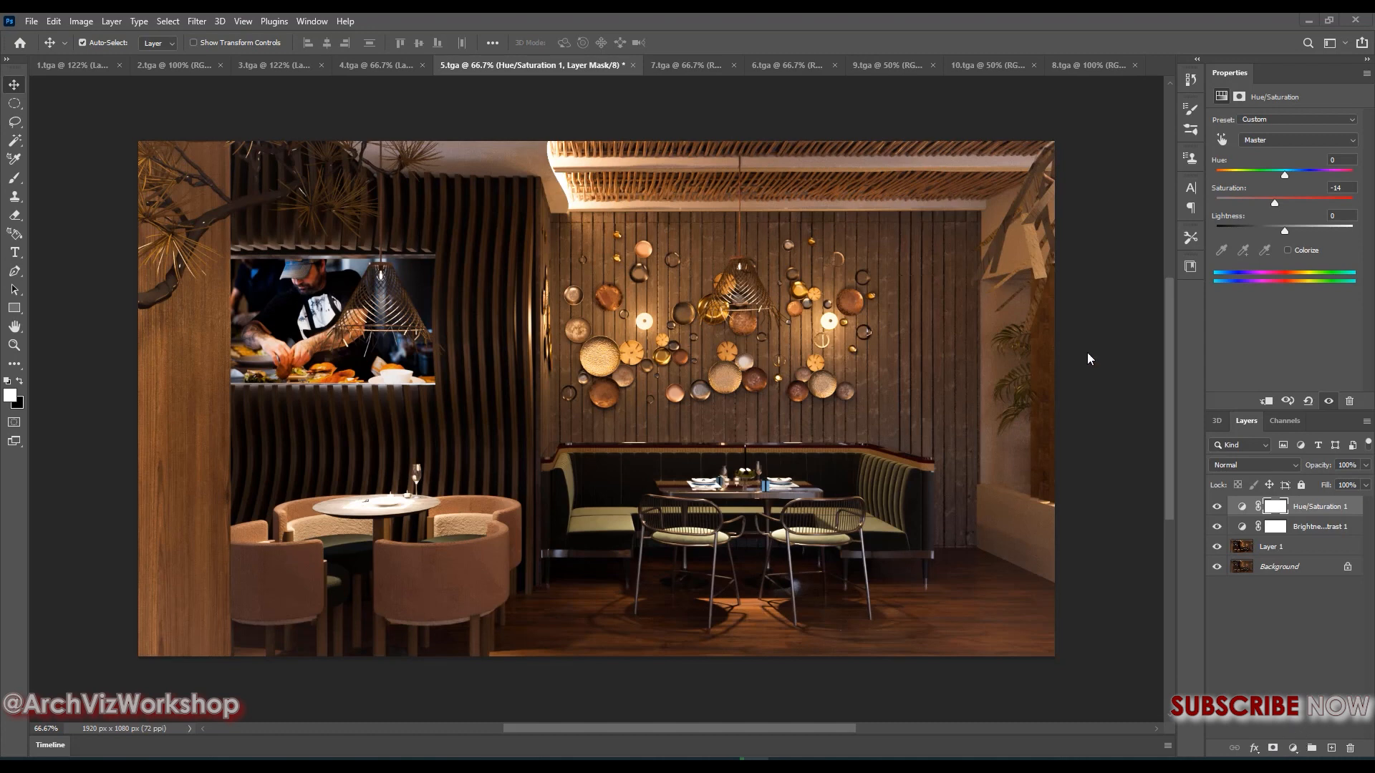
Duplicate the background layer of 7.tga and reapply the last Camera Raw Filter settings to the copy
left_click(681, 66)
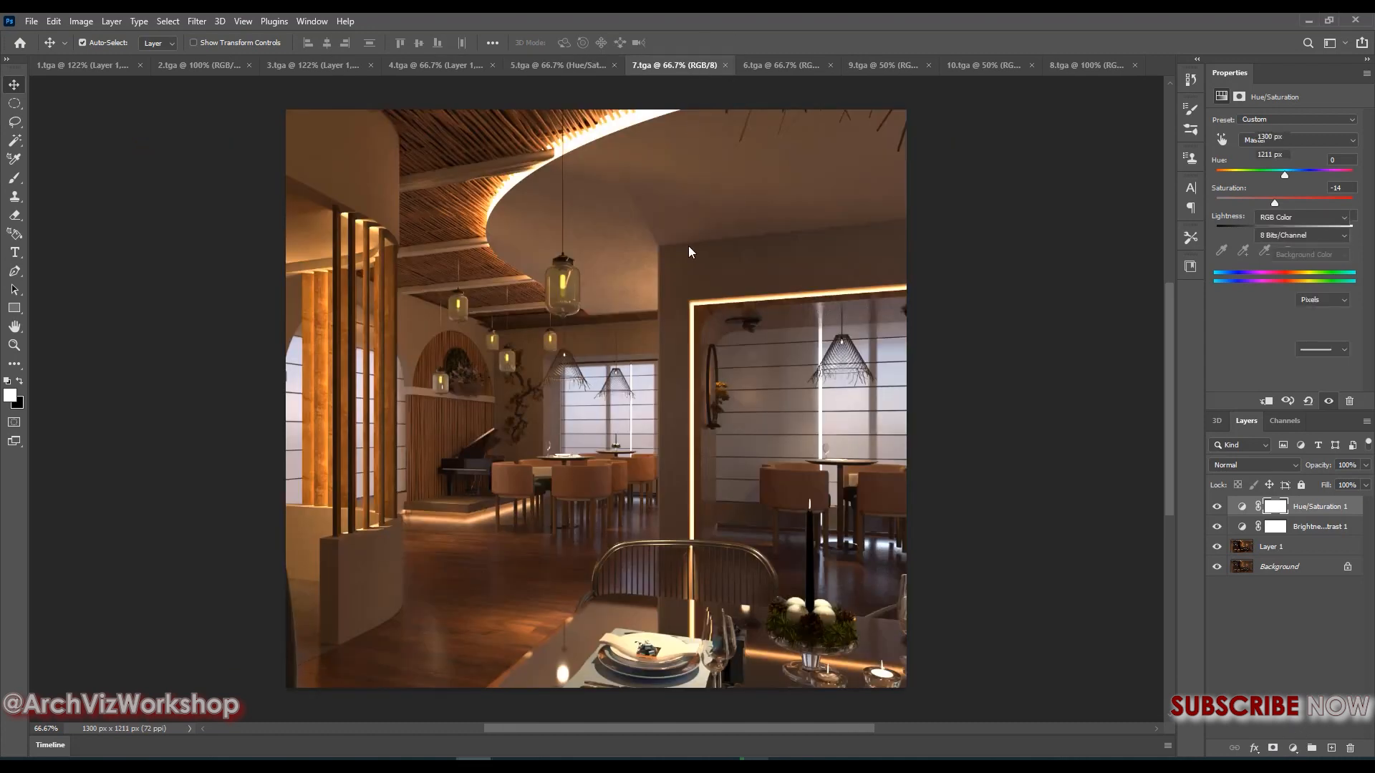
key("ctrl+j")
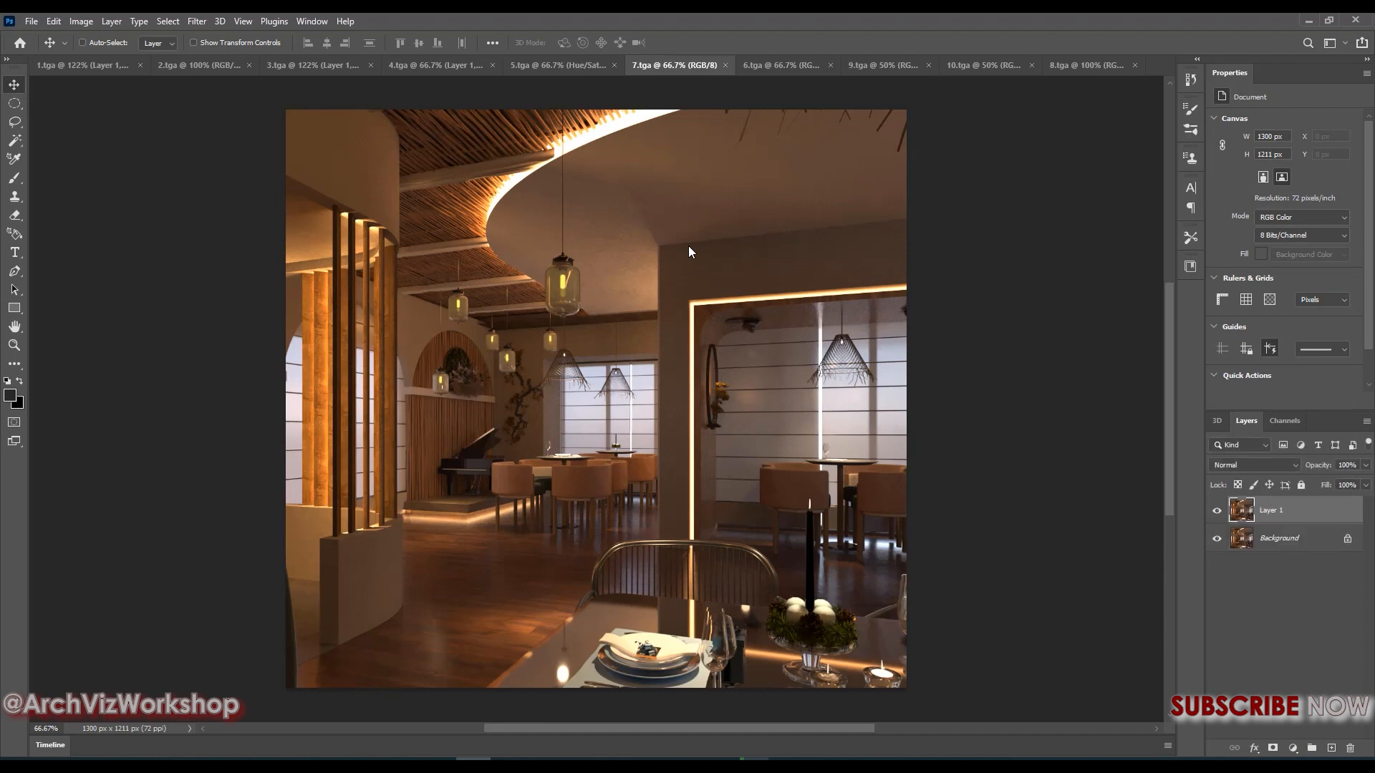
left_click(197, 21)
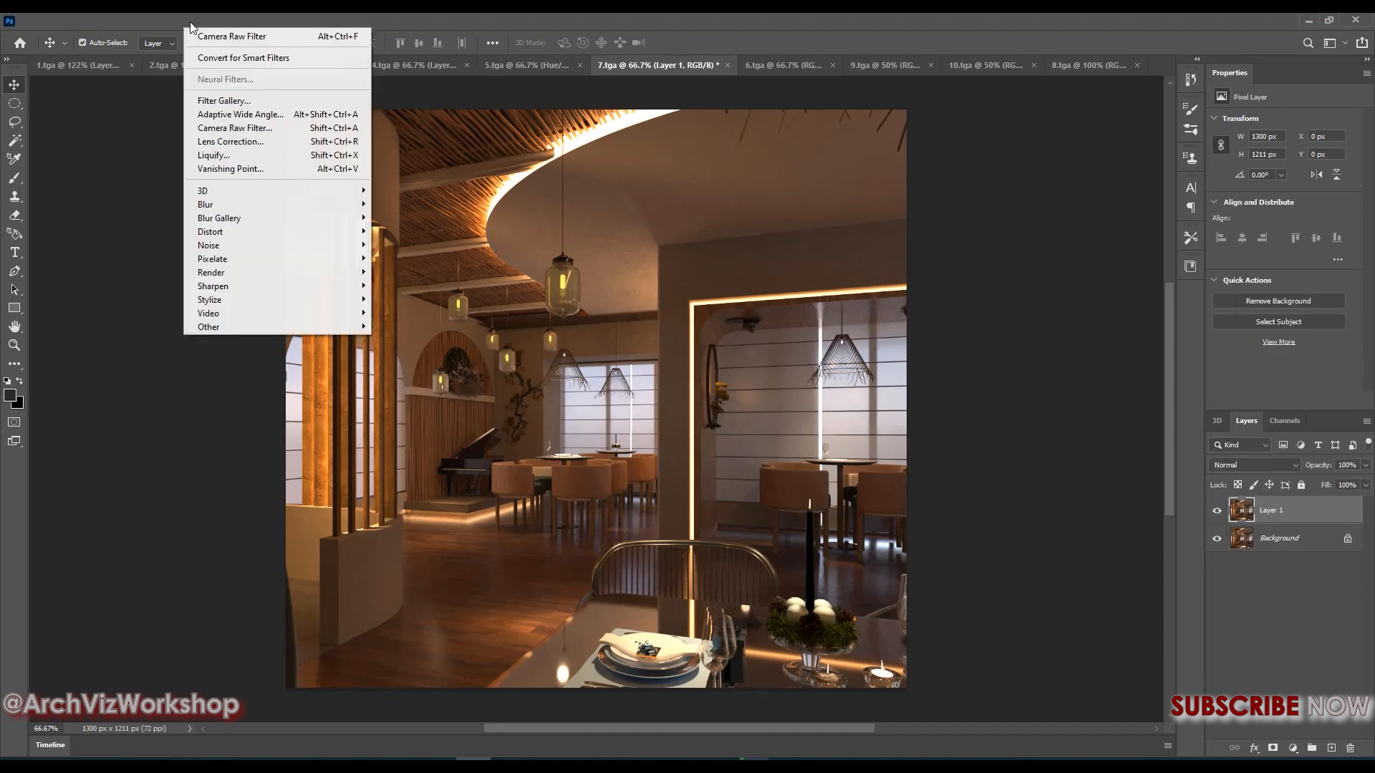
left_click(215, 31)
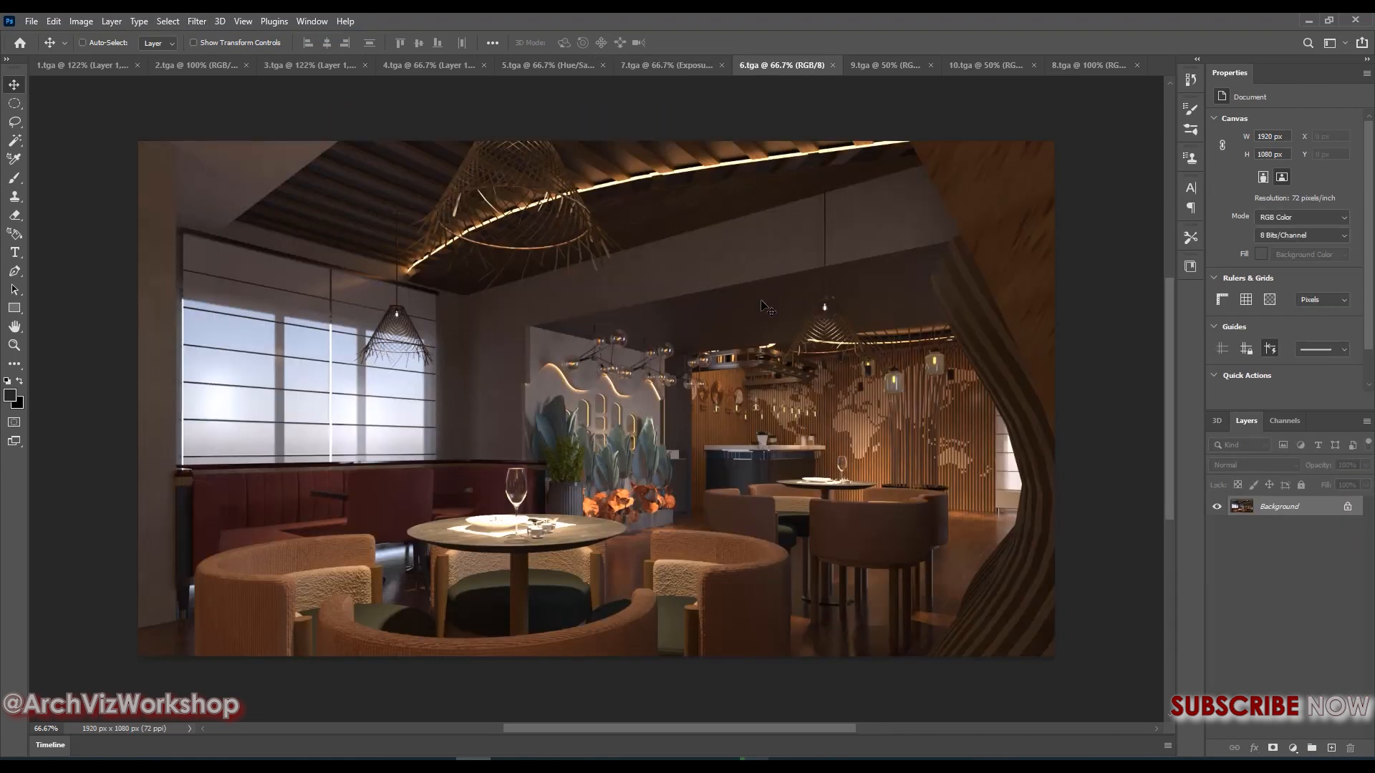
Duplicate the background layer of 6.tga and reapply the last Camera Raw Filter settings to the copy
key("ctrl+j")
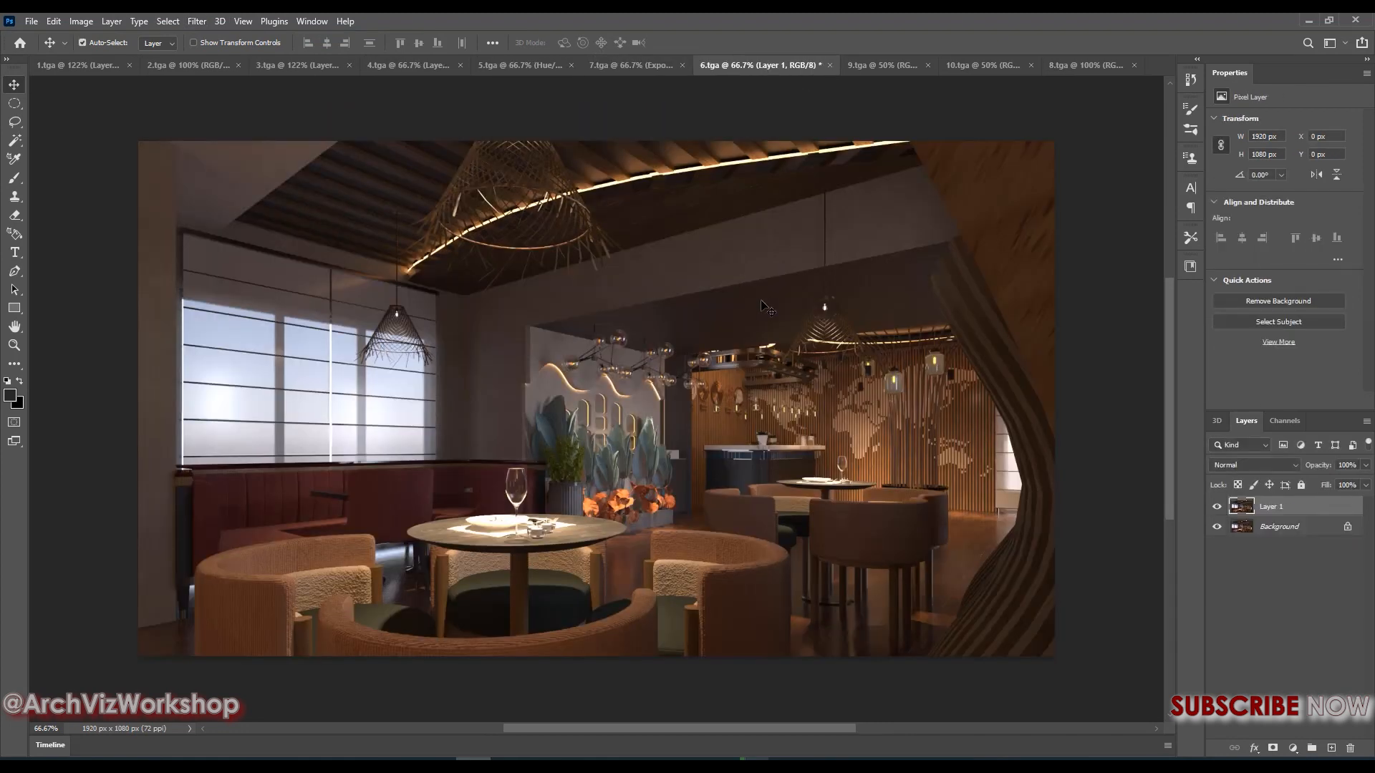
left_click(82, 42)
left_click(196, 21)
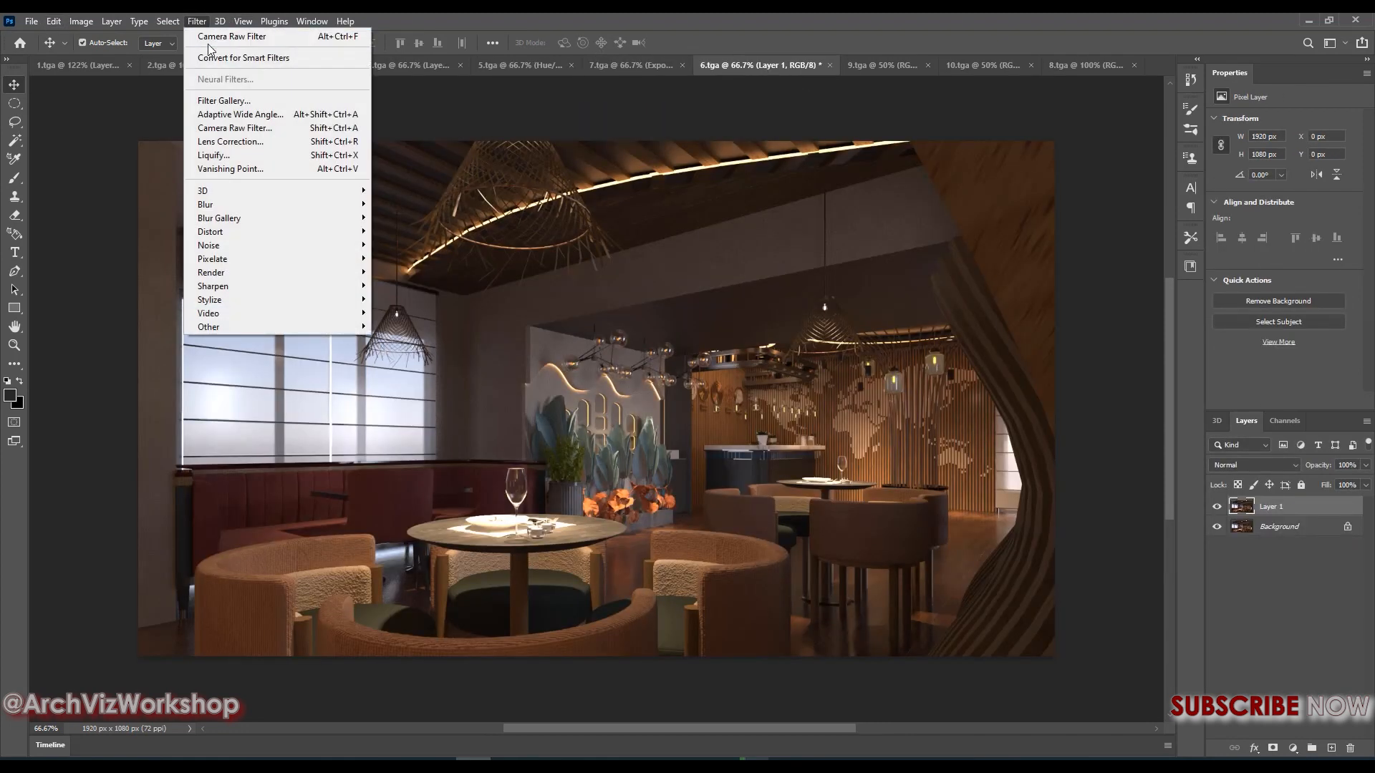
left_click(236, 36)
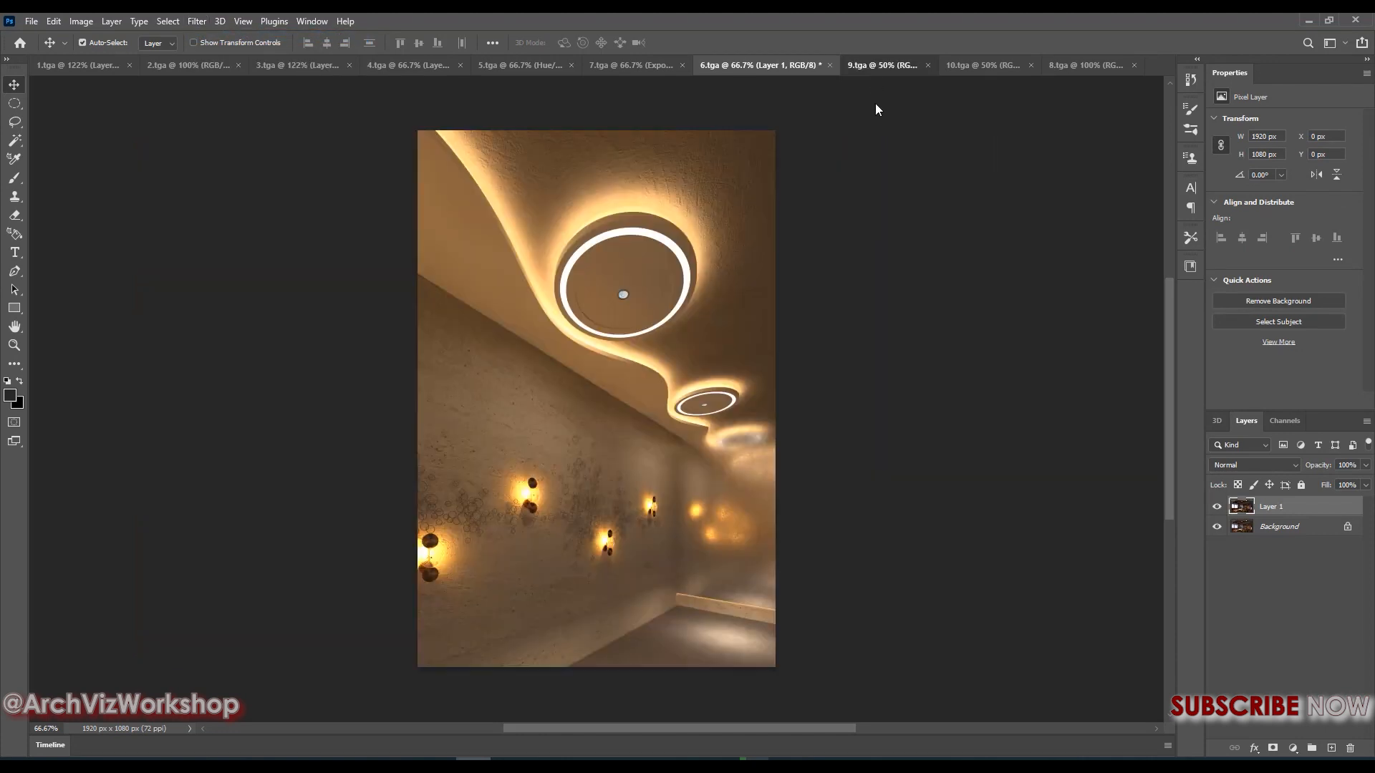
Duplicate the background layer of 9.tga and reapply the last Camera Raw Filter settings to the copy
left_click(881, 65)
key("ctrl+j")
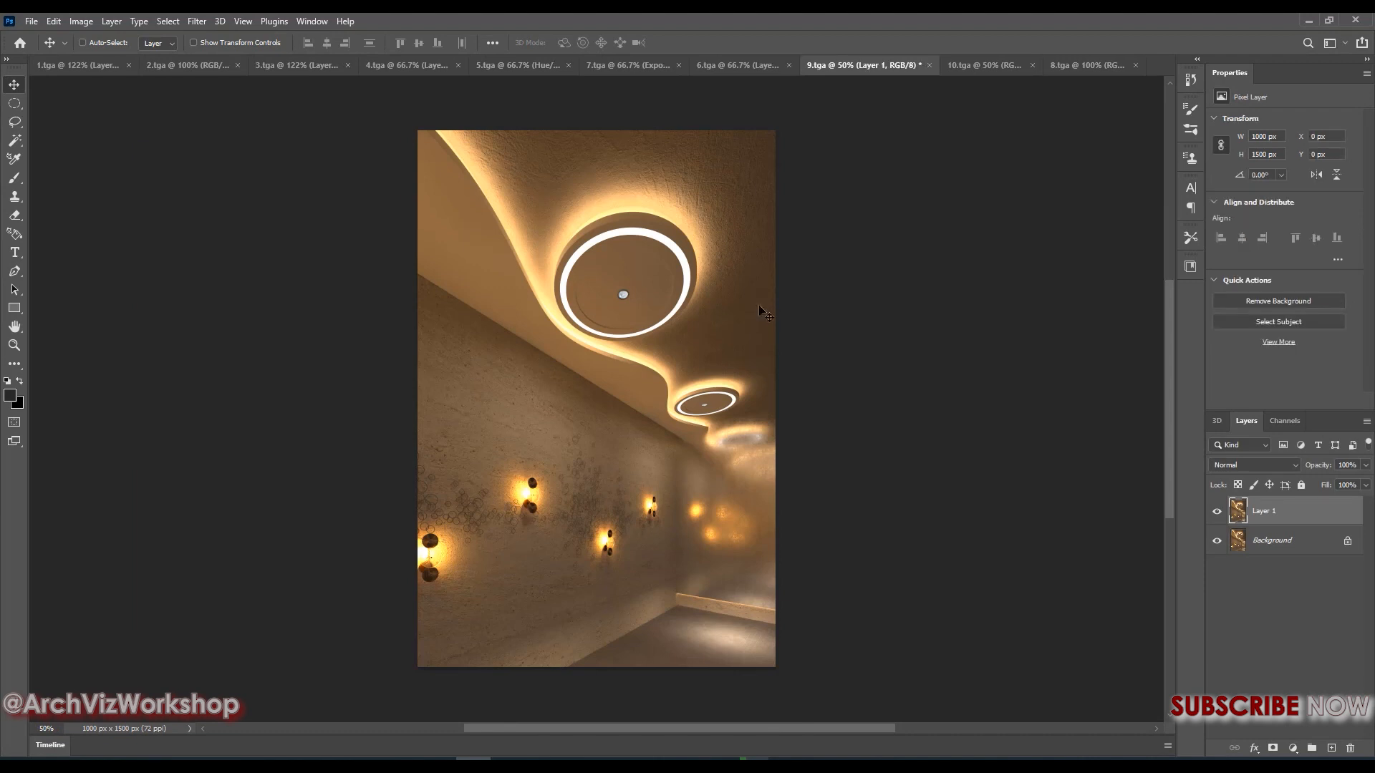
left_click(204, 22)
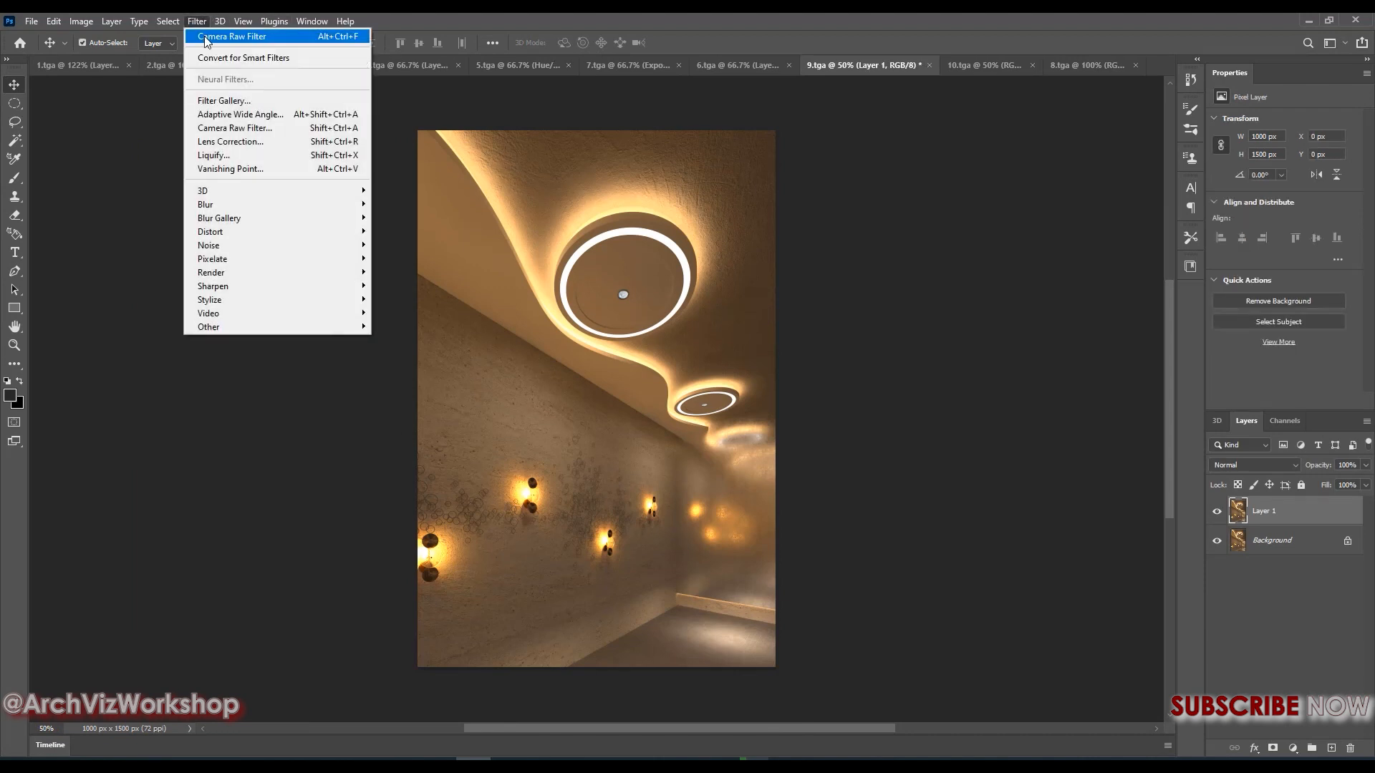
left_click(236, 37)
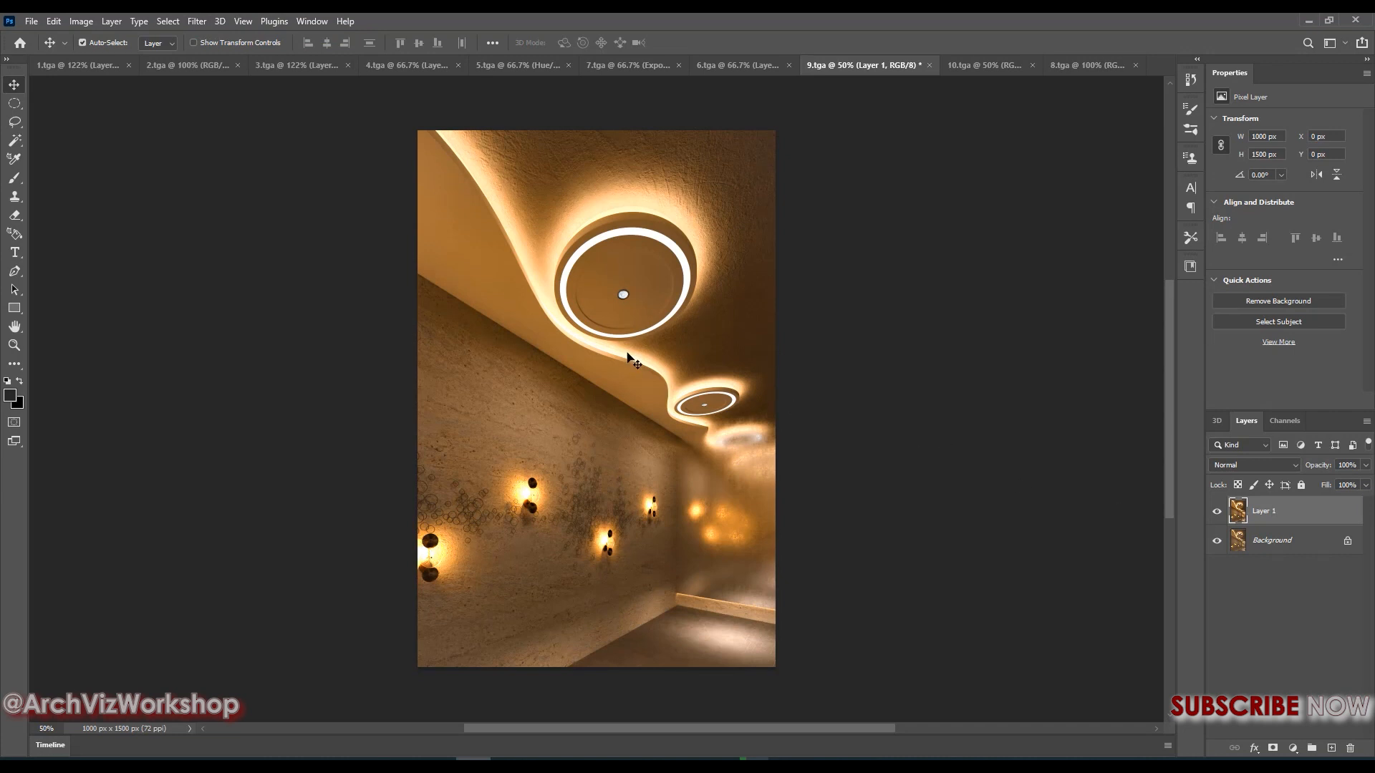
Add a Hue/Saturation adjustment layer above Layer 1 in 9.tga and slightly lower the saturation
left_click(1293, 748)
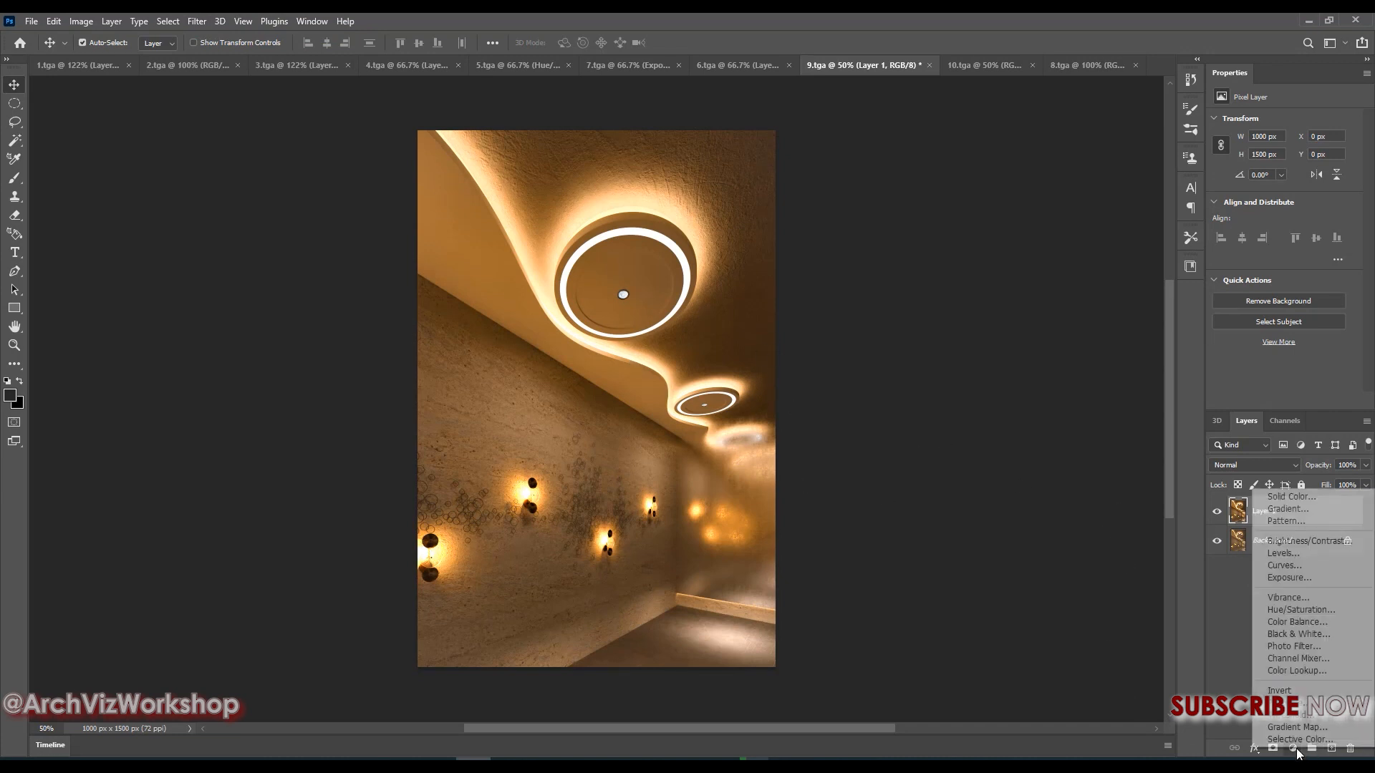
left_click(1301, 610)
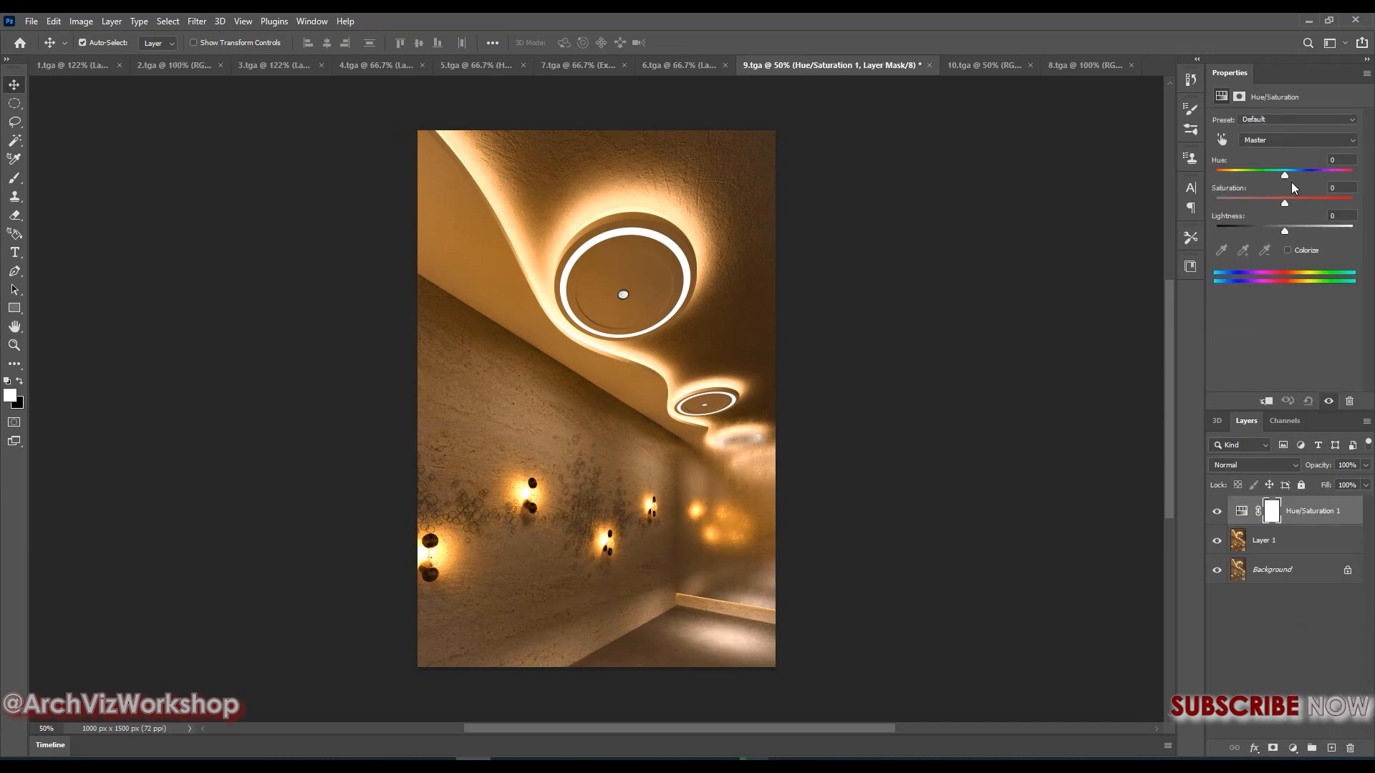
left_click_drag(1285, 206, 1281, 206)
Duplicate the background layer of 10.tga and reapply the last Camera Raw Filter settings to the copy
left_click(974, 65)
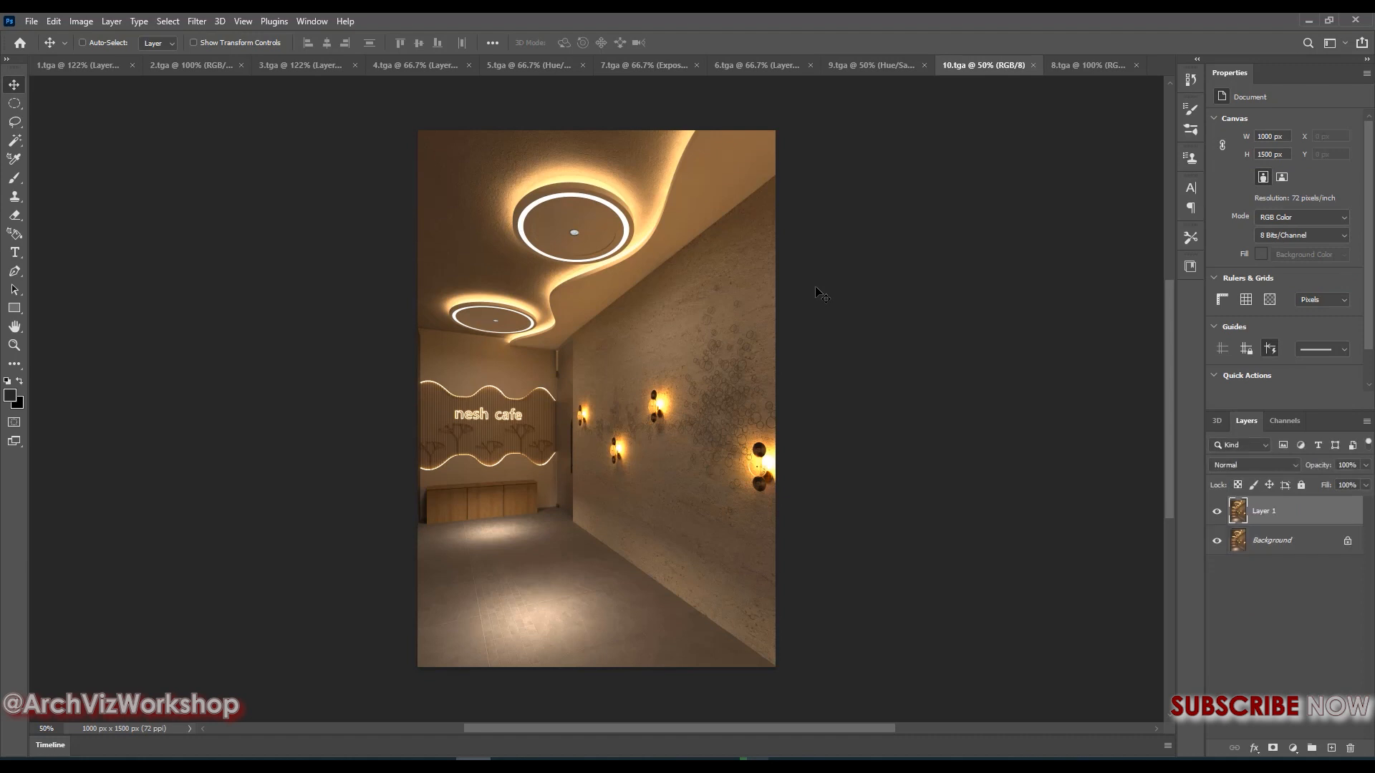
left_click(197, 21)
left_click(236, 37)
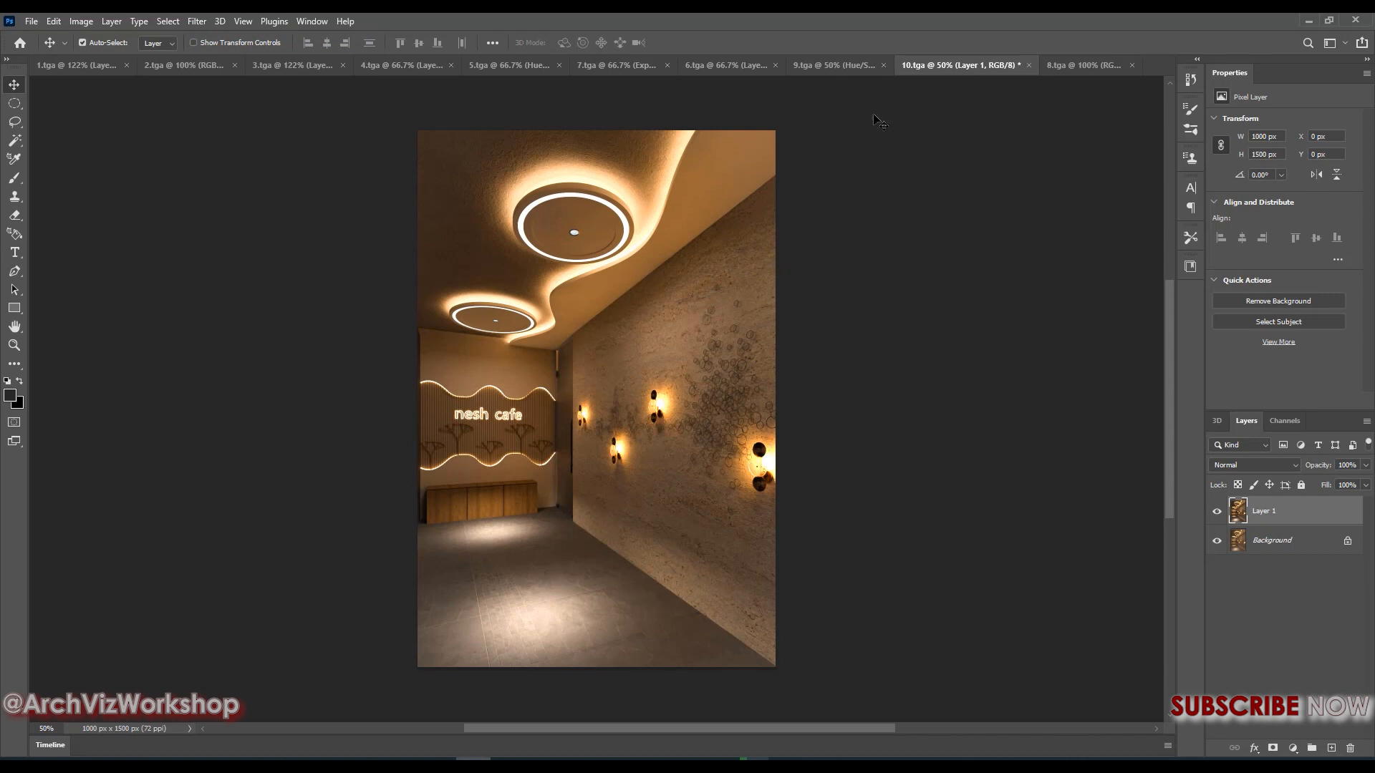
Duplicate the background layer of 8.tga and reapply the last Camera Raw Filter settings to the copy
left_click(1055, 67)
key("ctrl+j")
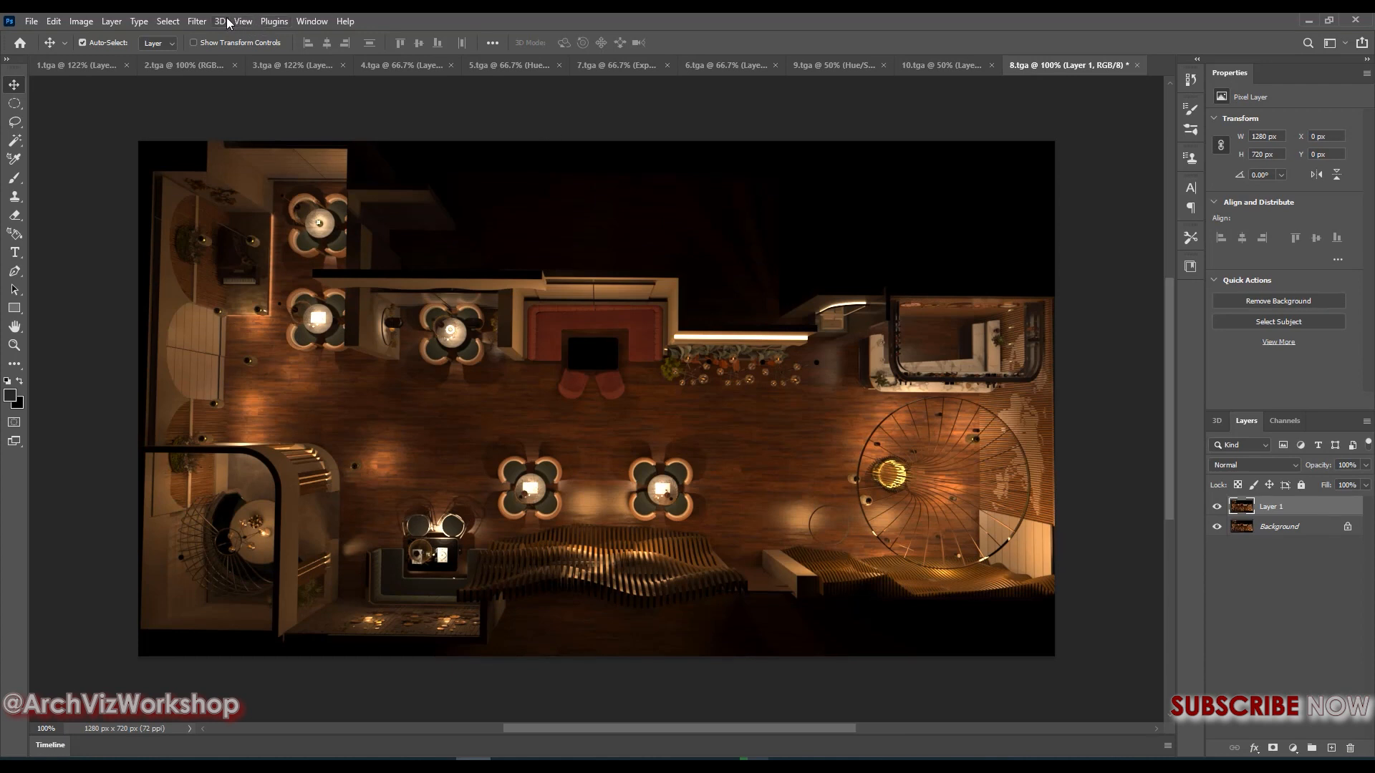
left_click(197, 21)
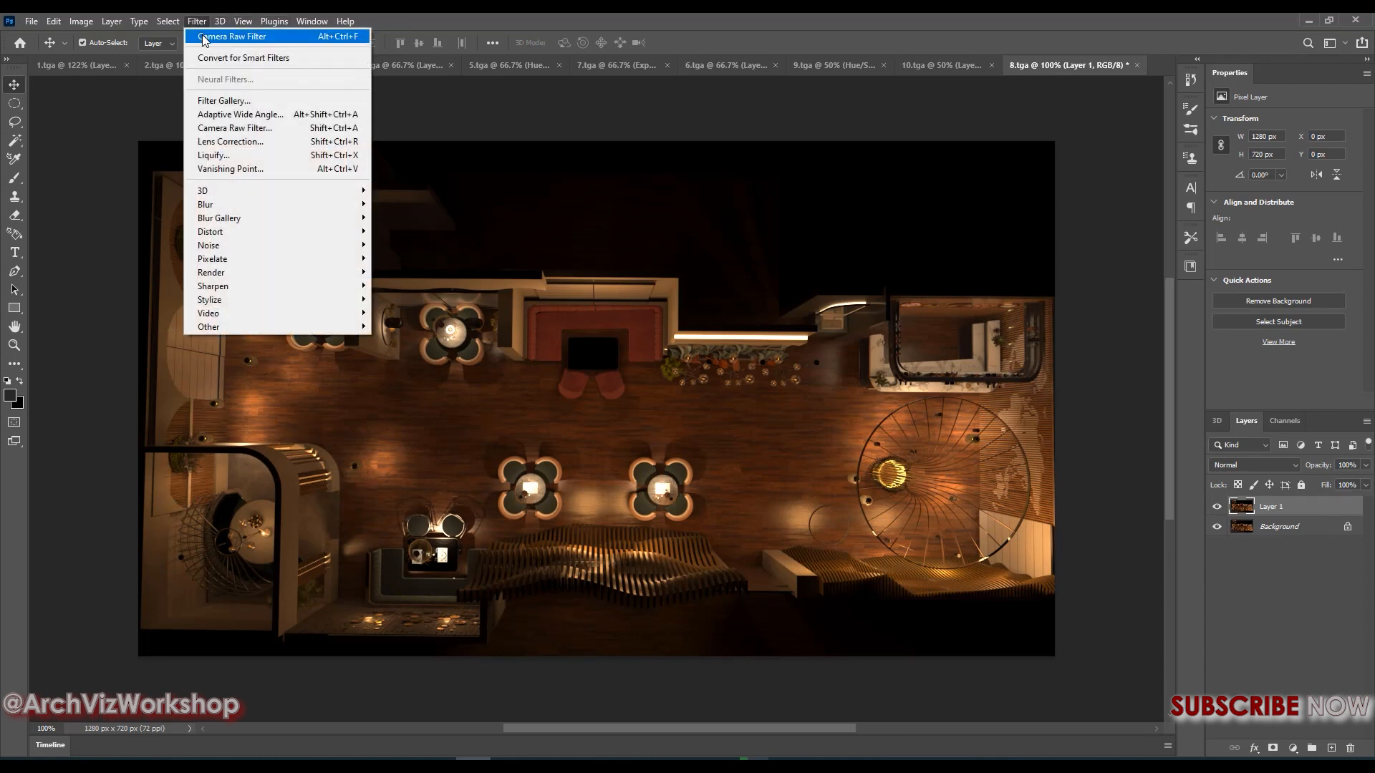
left_click(202, 34)
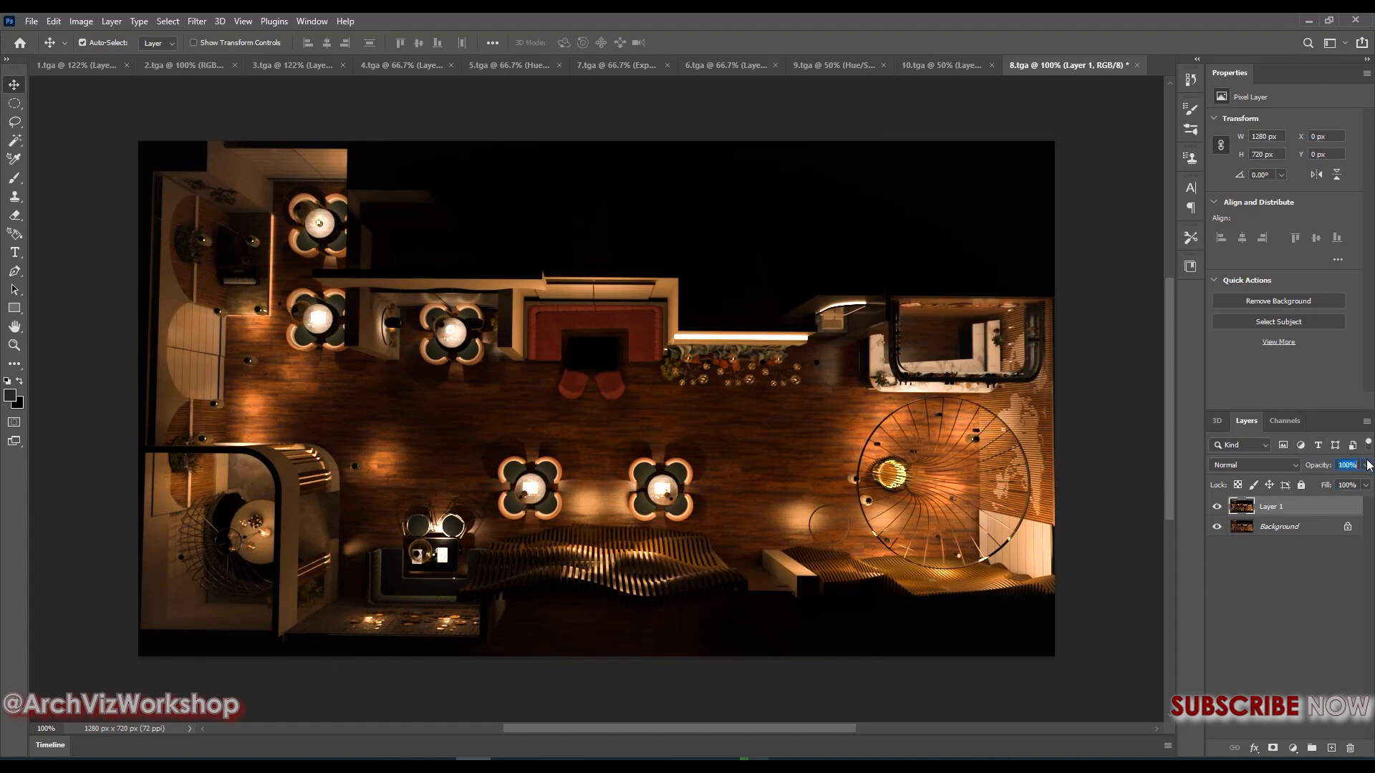
Set the opacity of the filtered Layer 1 in 8.tga to 50%
left_click(1367, 465)
left_click_drag(1365, 480, 1320, 491)
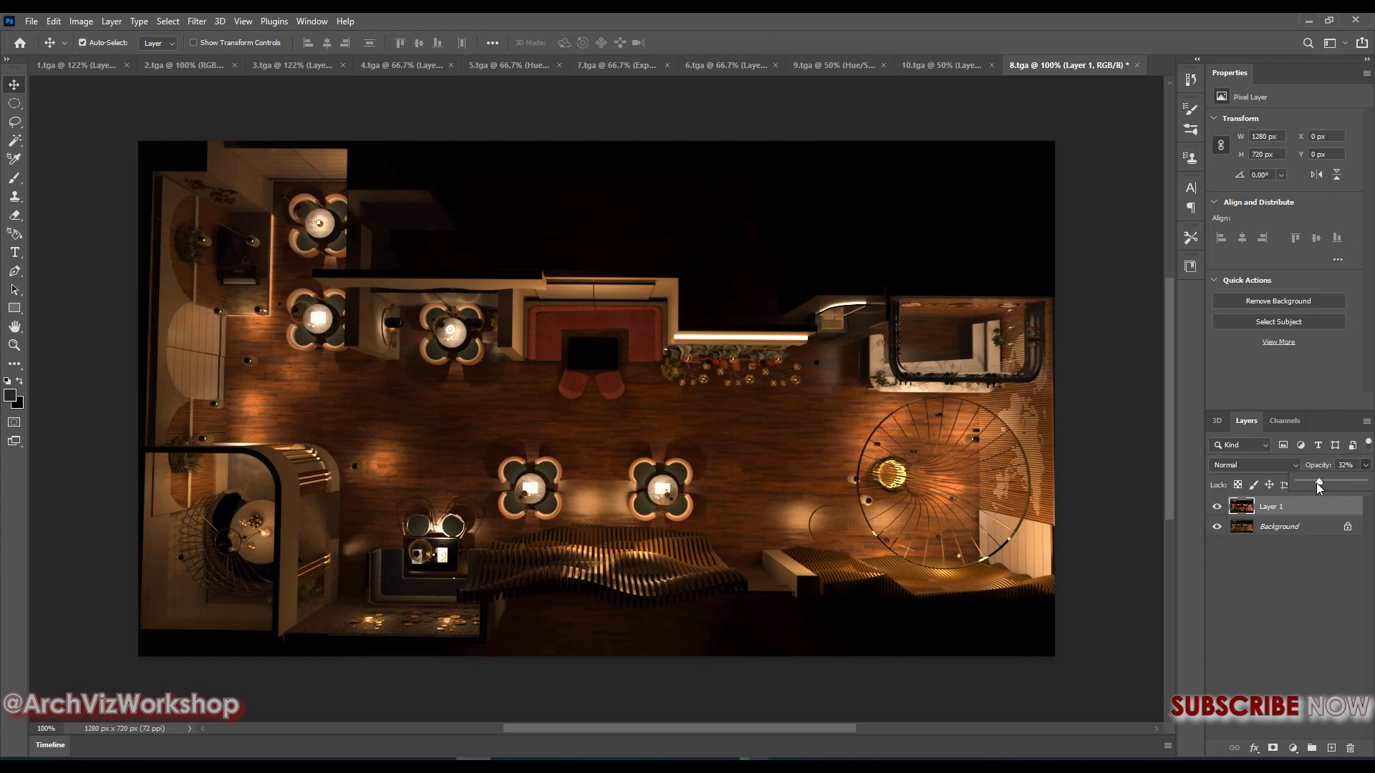
left_click(1351, 466)
type("50")
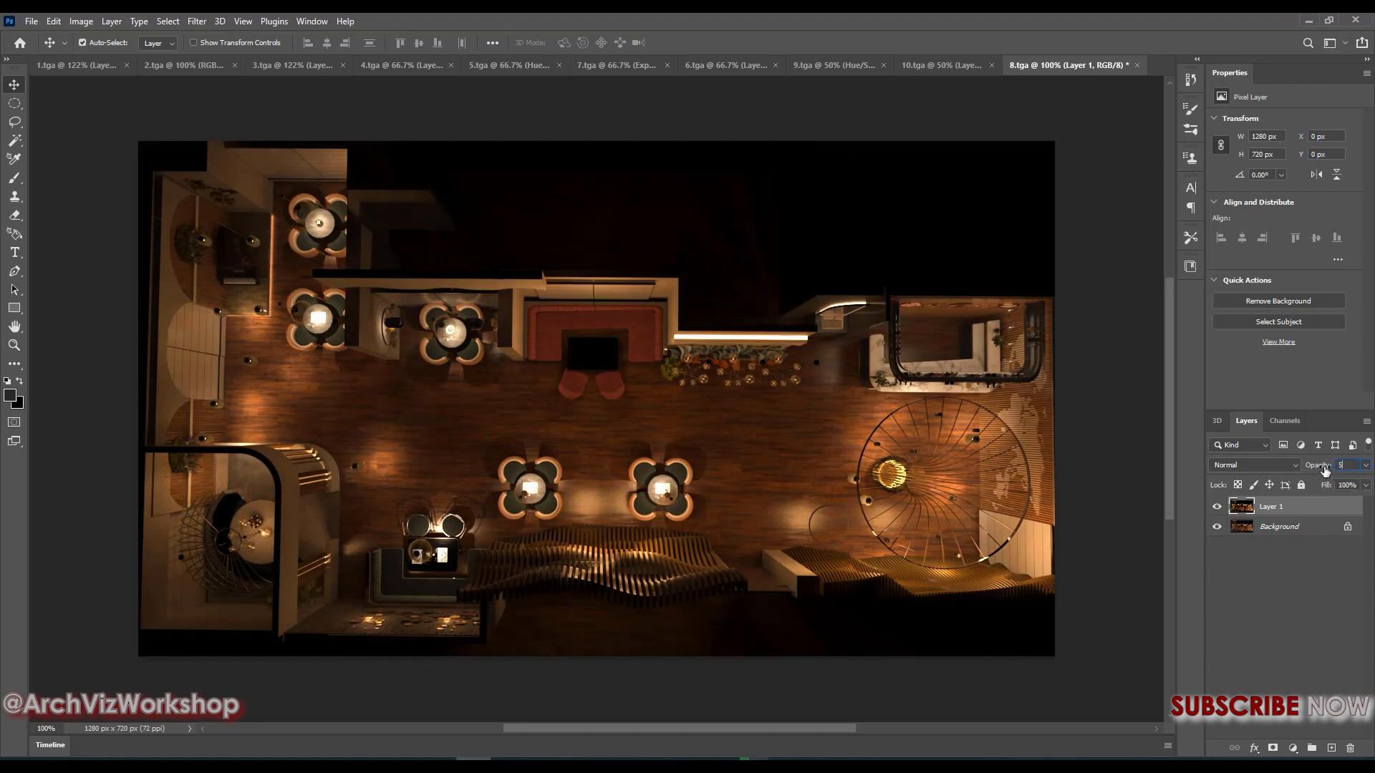
key("Return")
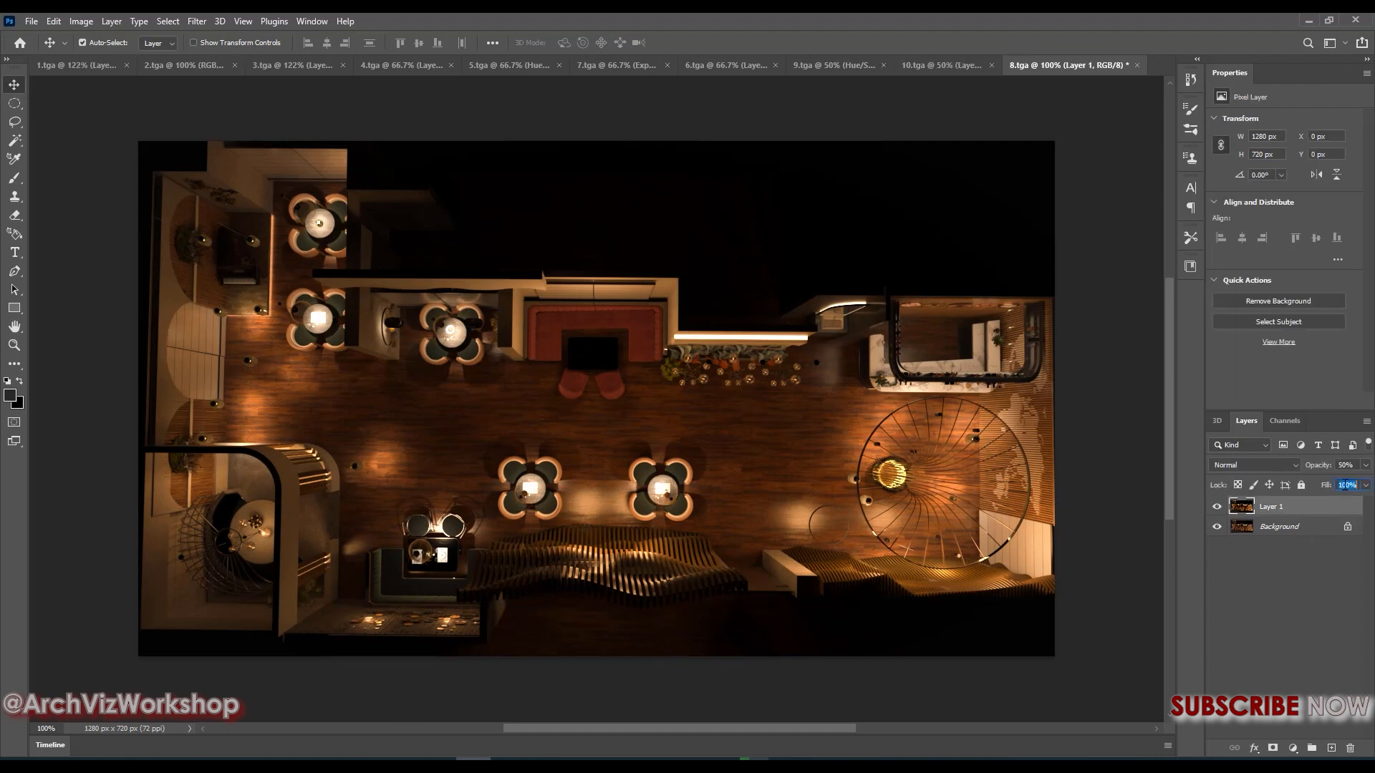
Set the fill of Layer 1 in 8.tga to 80% and toggle the layer's visibility to compare the result
type("80")
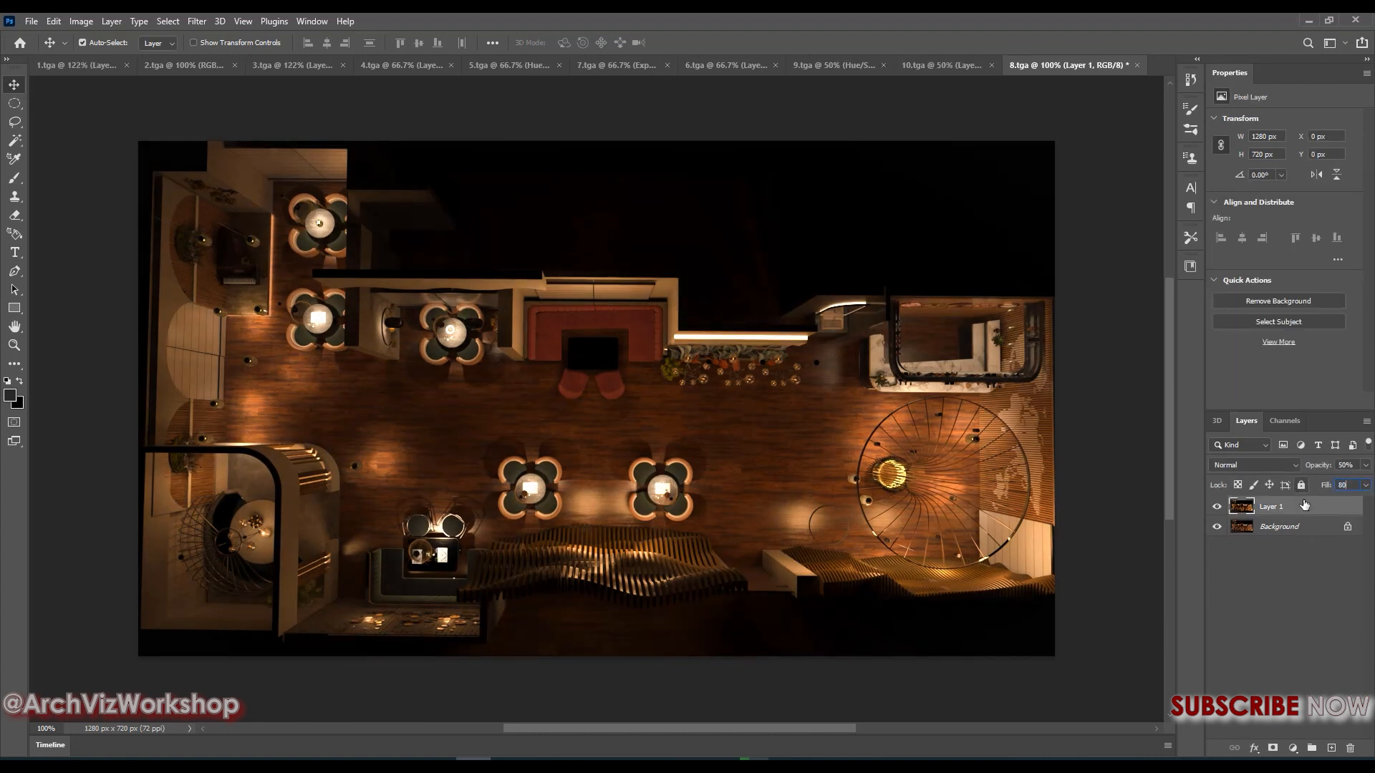
left_click(1315, 583)
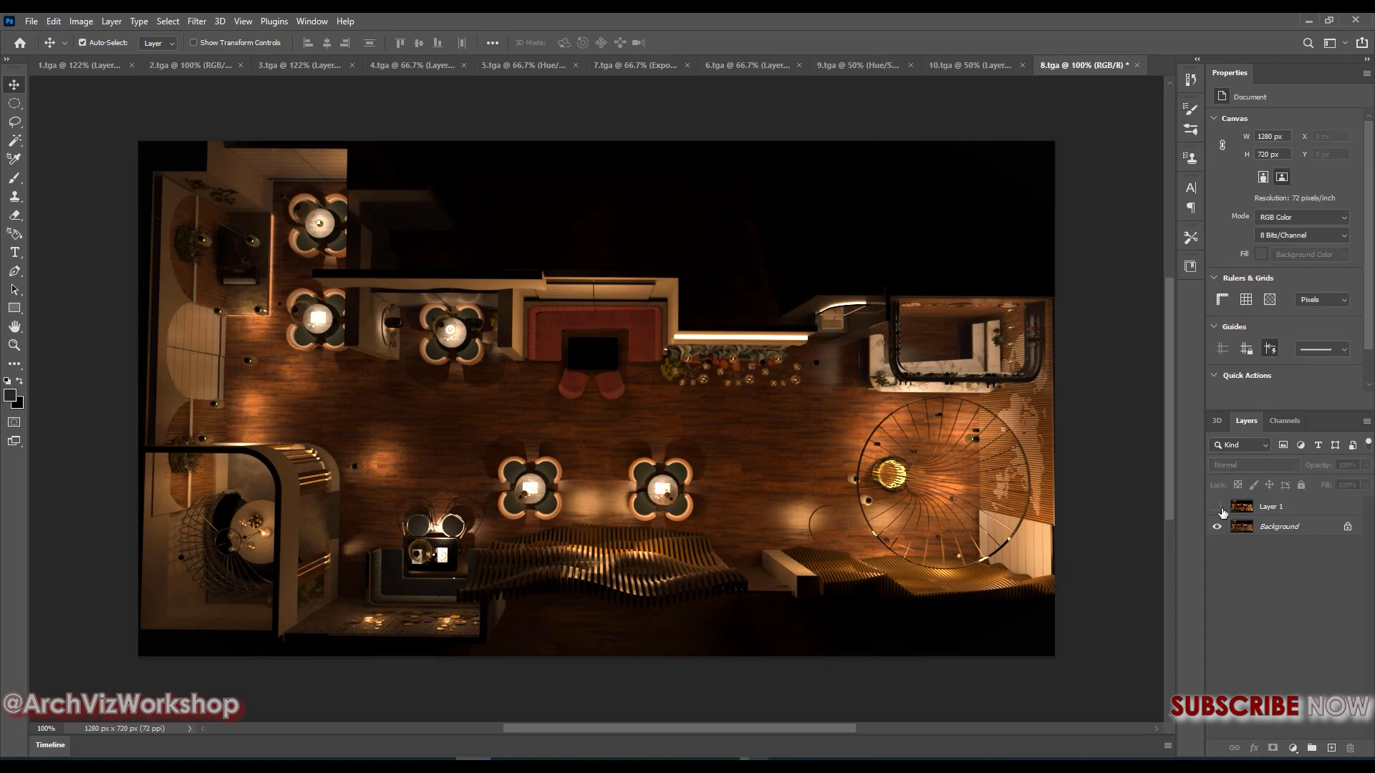
left_click(1219, 508)
left_click(1220, 508)
left_click(1219, 508)
left_click(1219, 508)
left_click(1219, 508)
left_click(1220, 509)
Set Layer 1 in 5.tga to 80% opacity and 60% fill
left_click(835, 69)
left_click(699, 65)
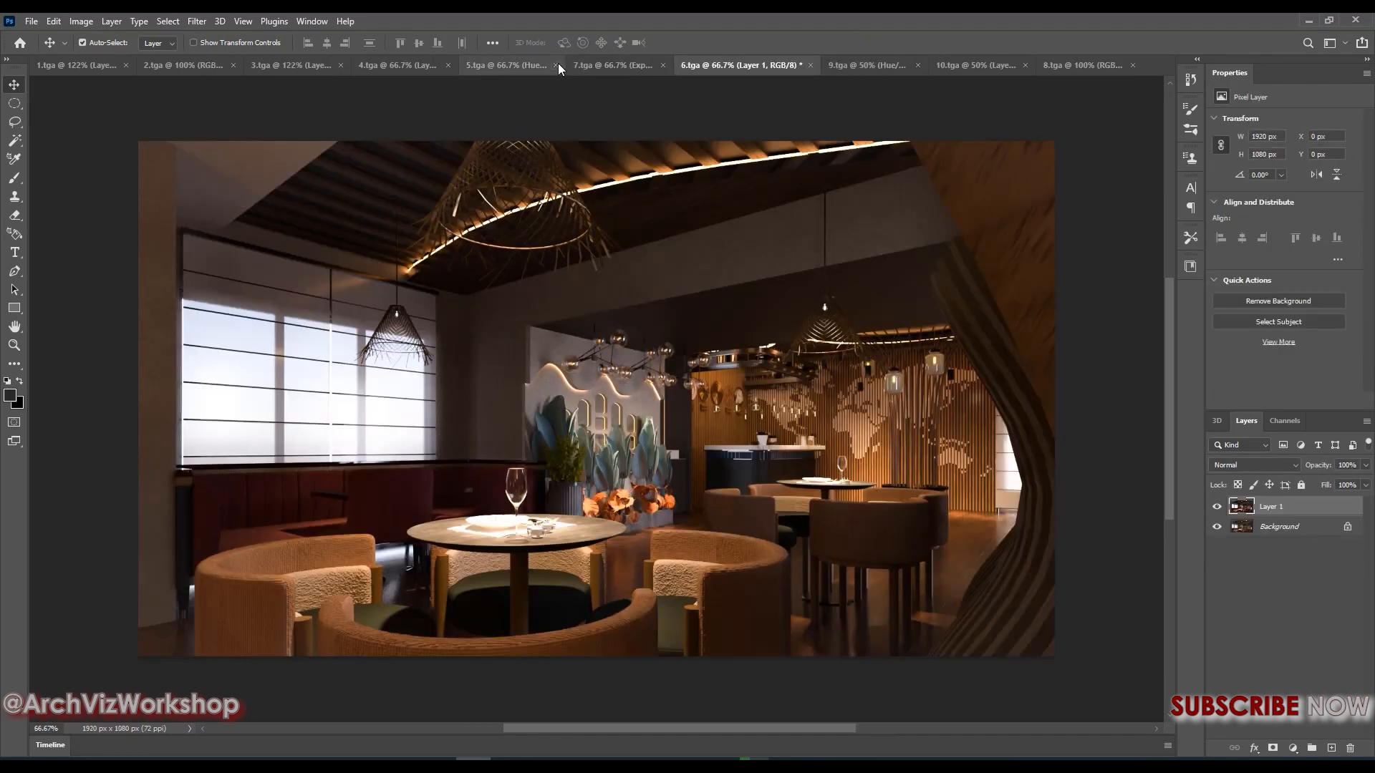
left_click(517, 60)
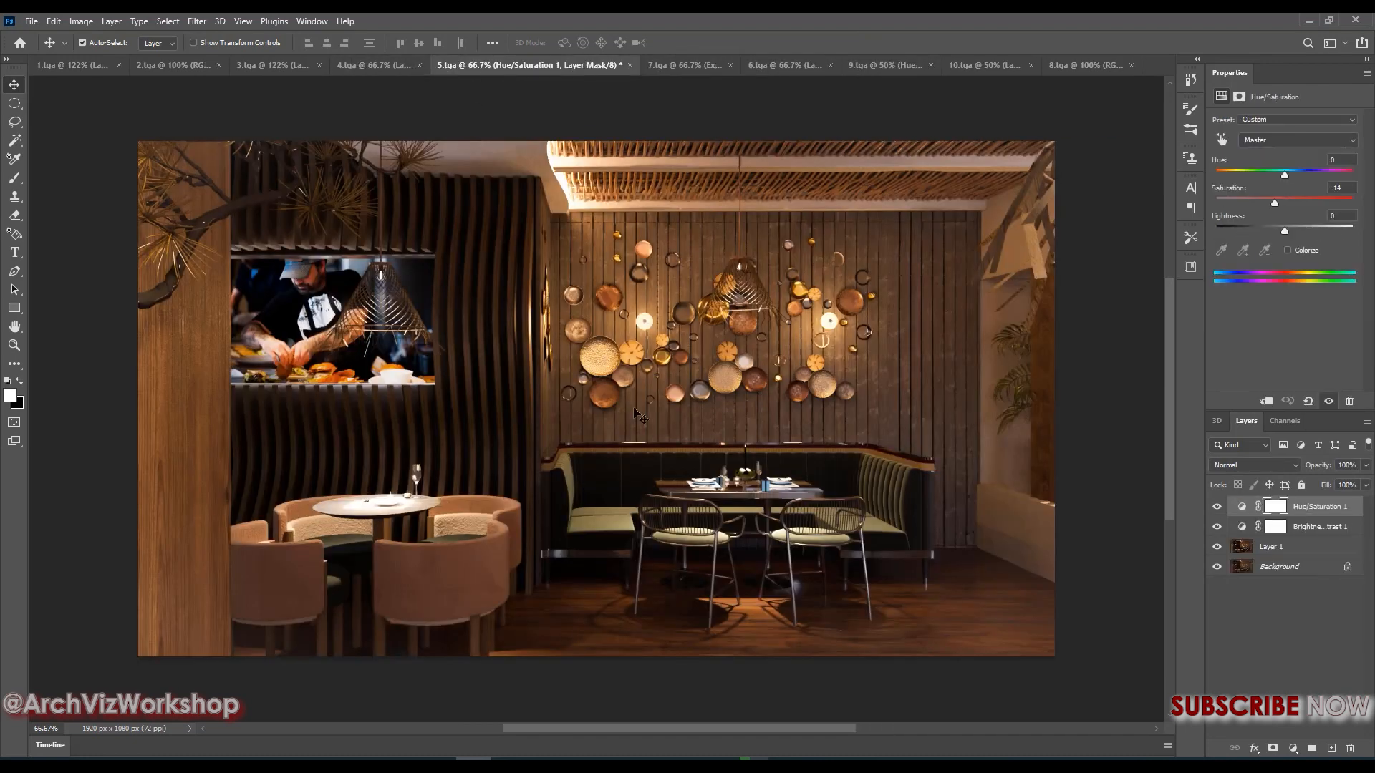
left_click(1277, 549)
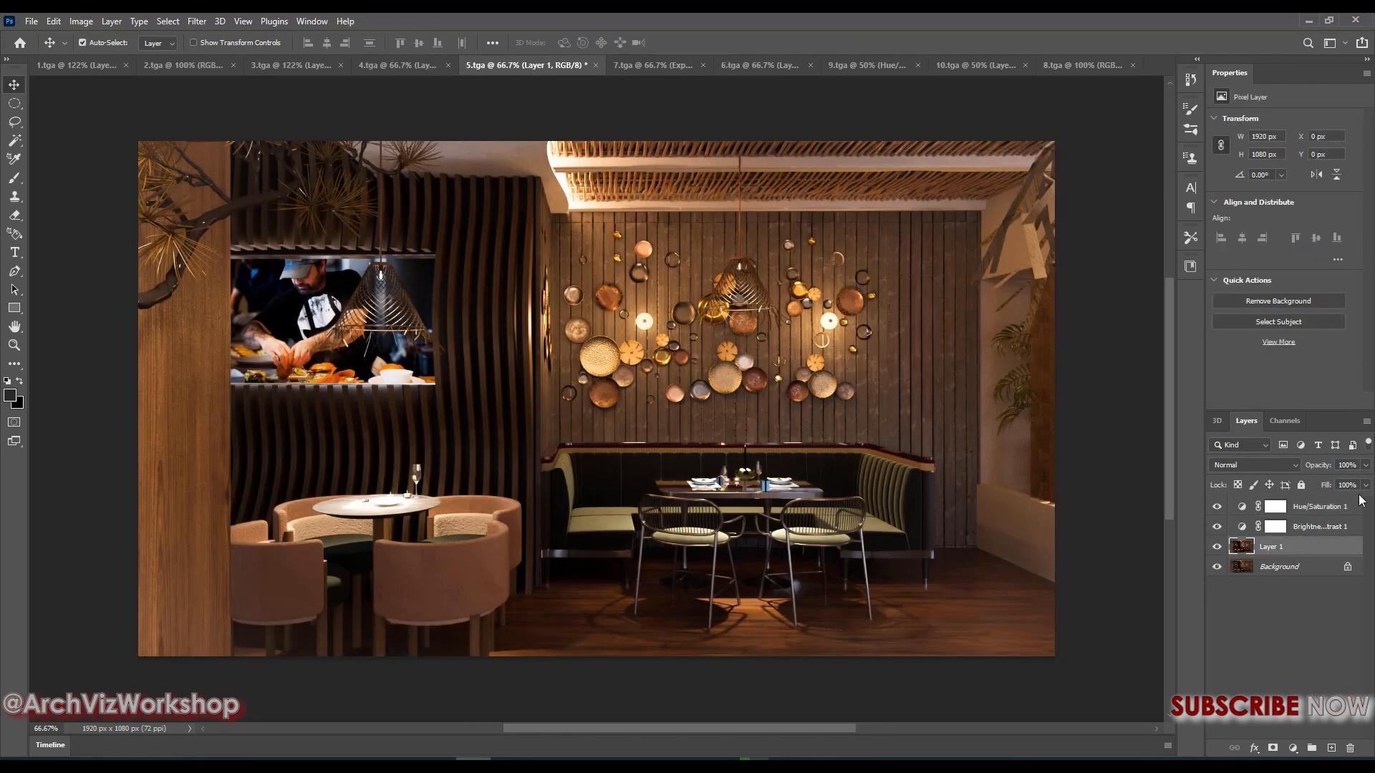
type("80")
left_click(1316, 531)
left_click(1305, 552)
type("60")
key("Return")
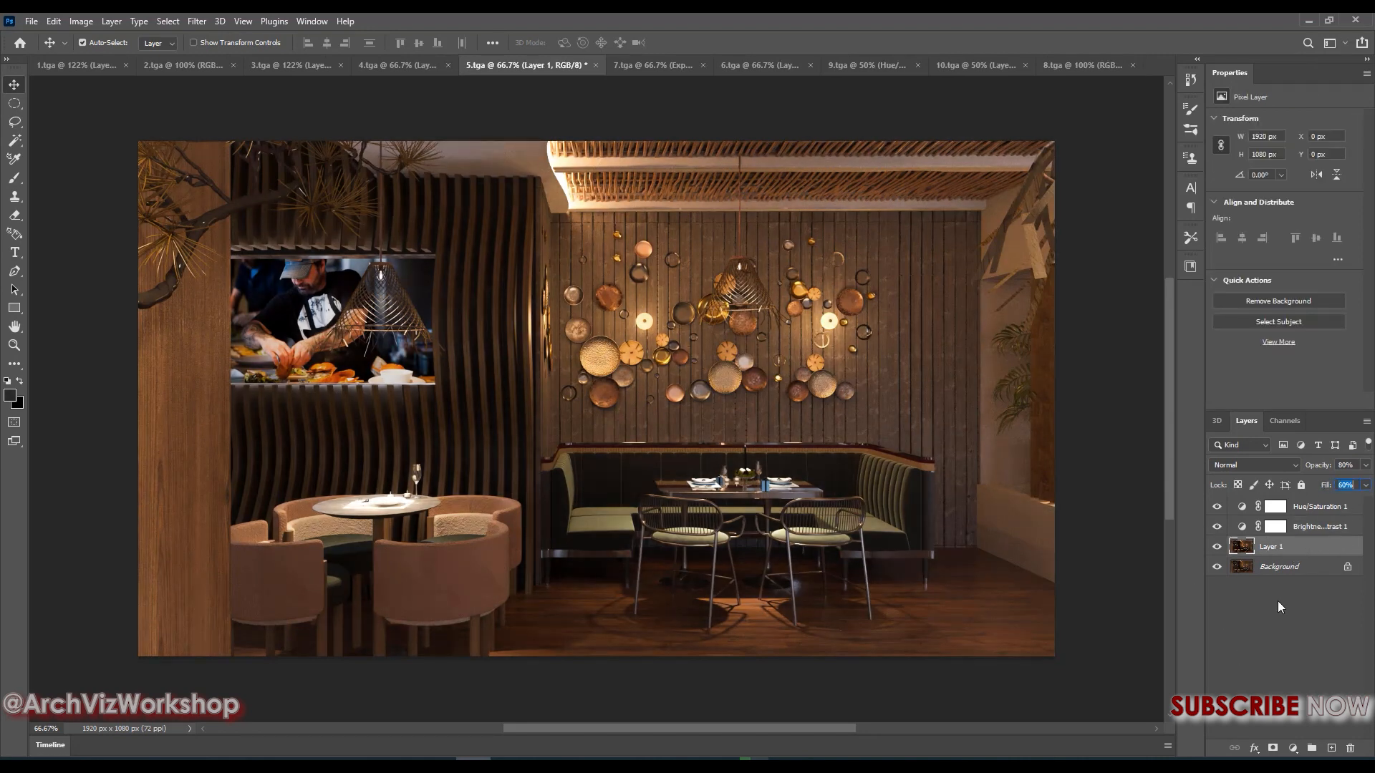
Toggle the visibility of Layer 1 in 5.tga to compare the image with and without the filtered layer
left_click(1277, 603)
left_click(1215, 549)
left_click(1215, 548)
left_click(1215, 548)
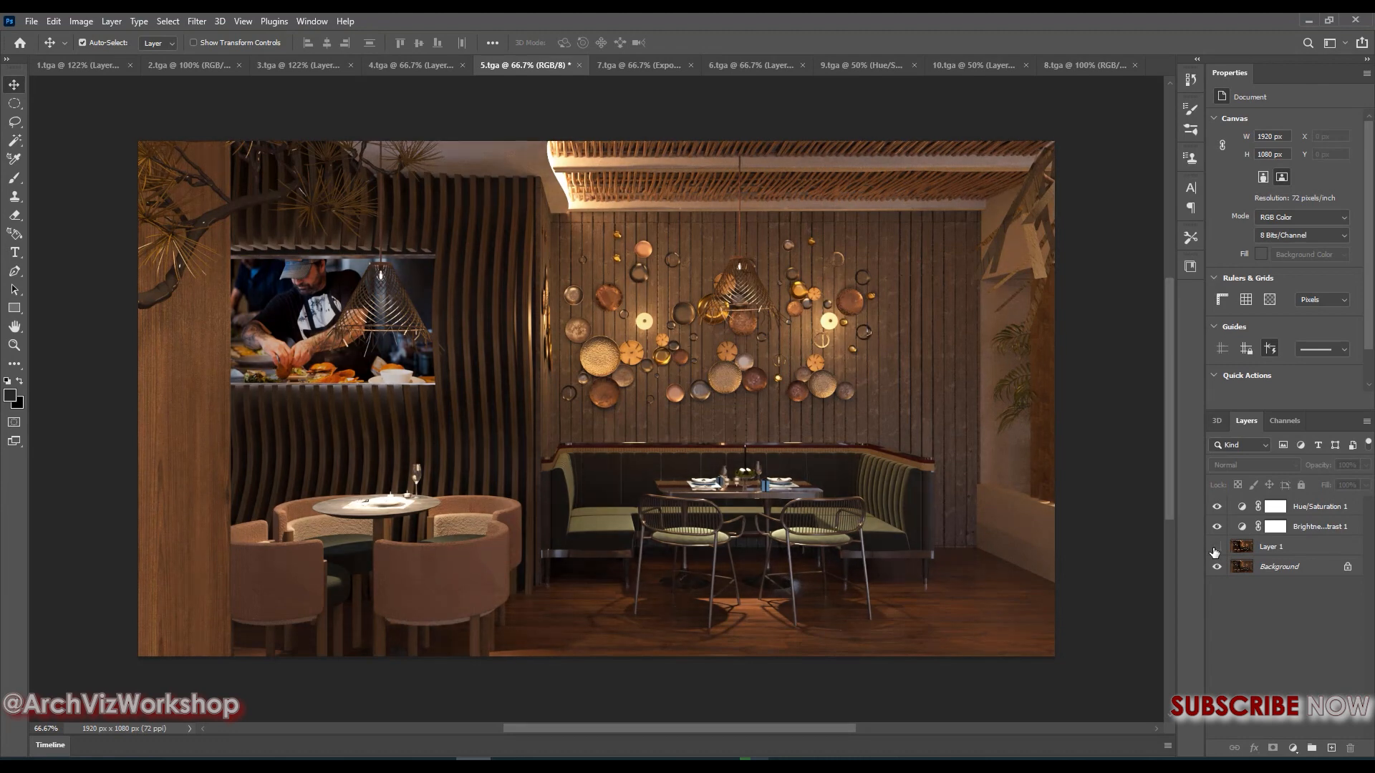
left_click(1215, 549)
left_click(1215, 549)
left_click(1215, 548)
left_click(1214, 549)
left_click(1215, 549)
Open the Export As settings for 1.tga and choose PNG as the file format
left_click(79, 65)
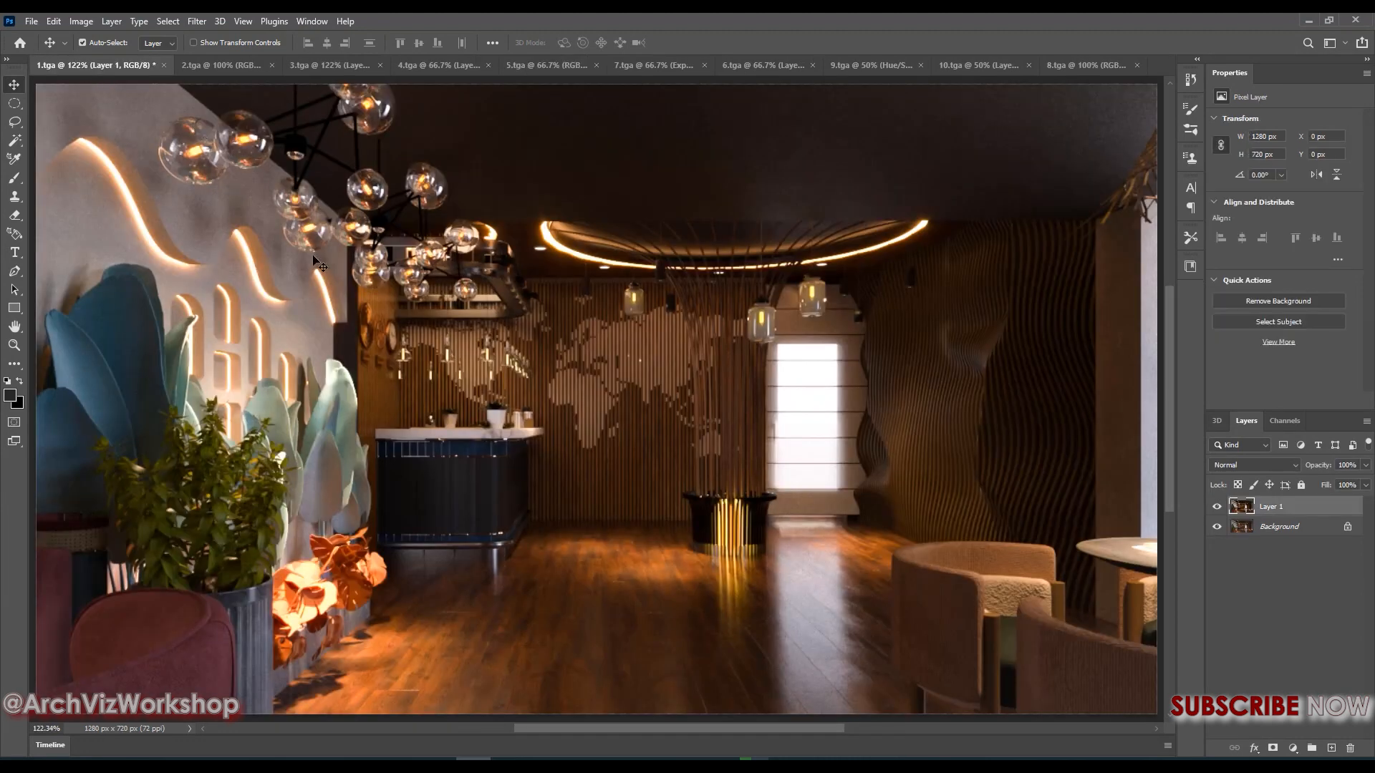
left_click(32, 20)
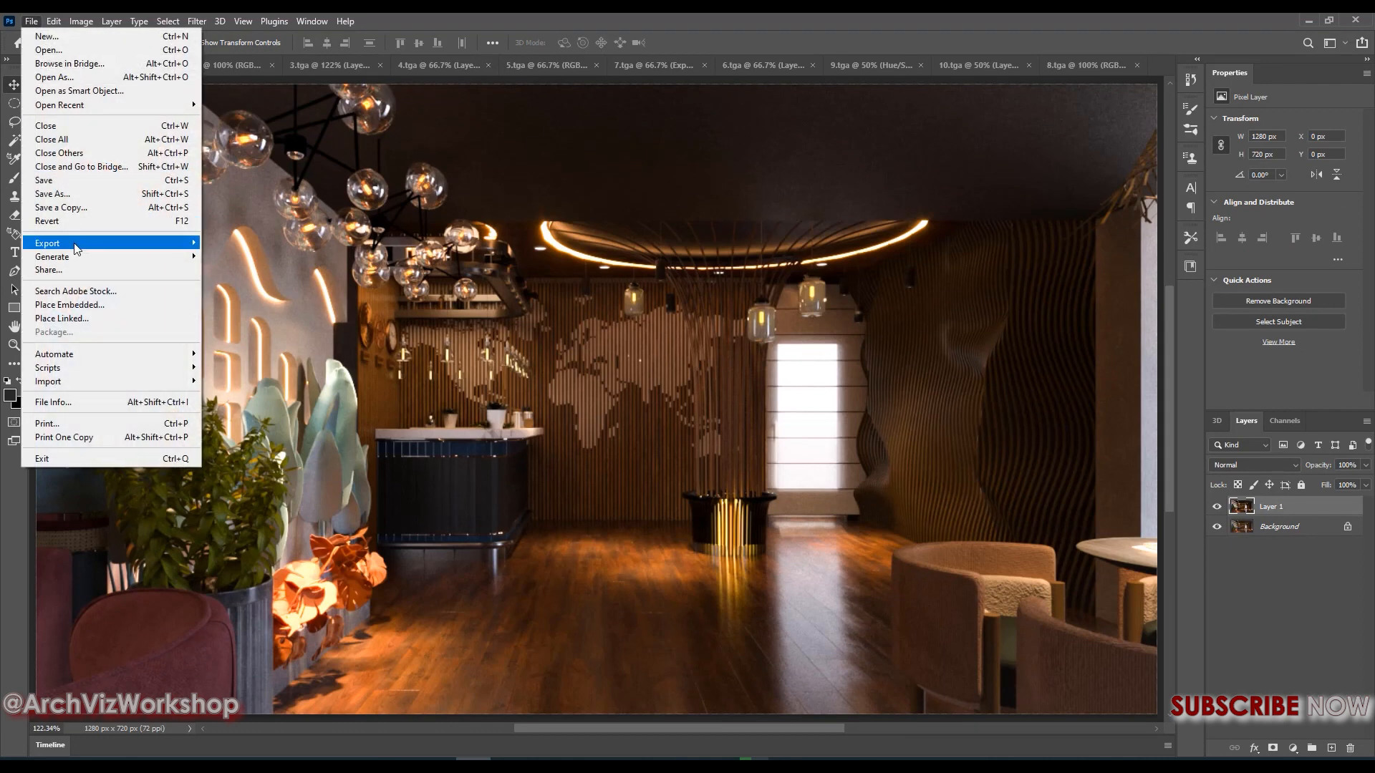
mouse_move(79, 245)
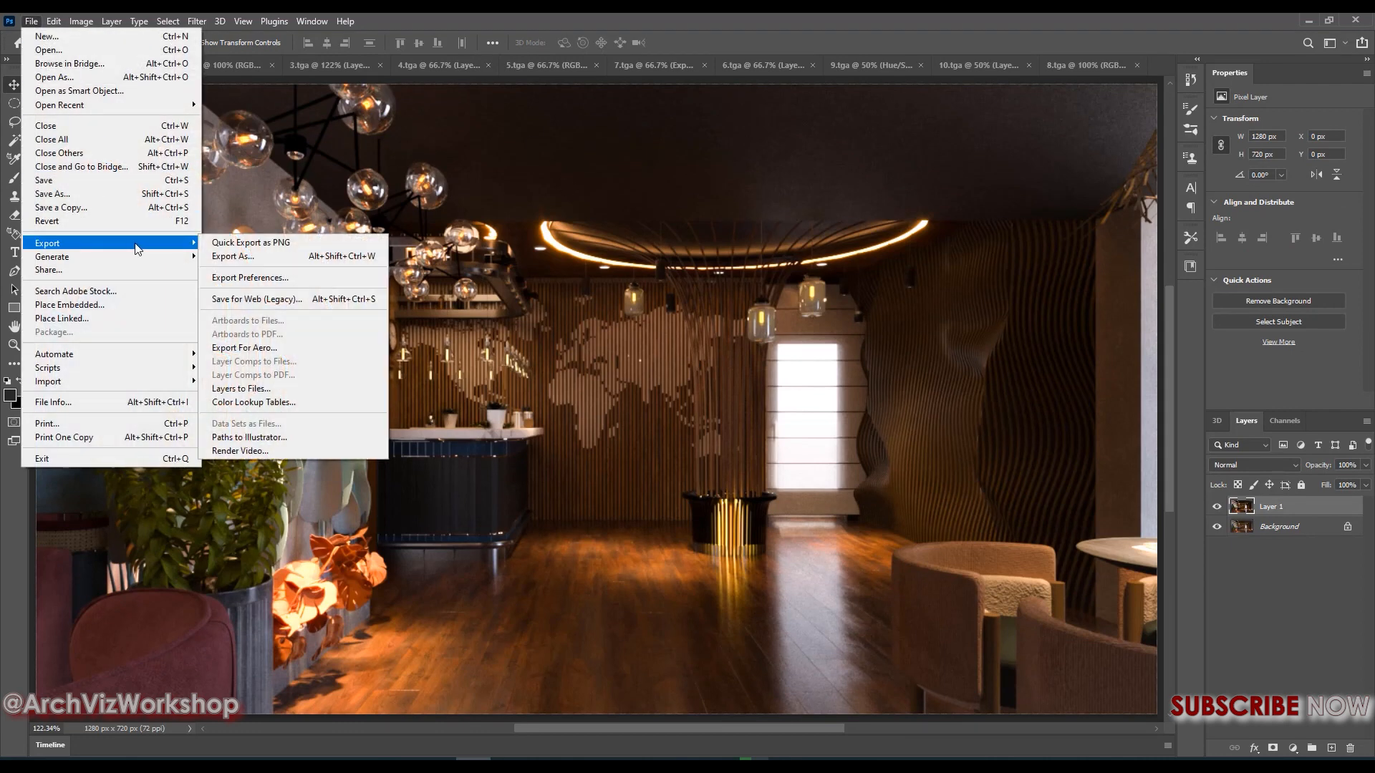
left_click(234, 258)
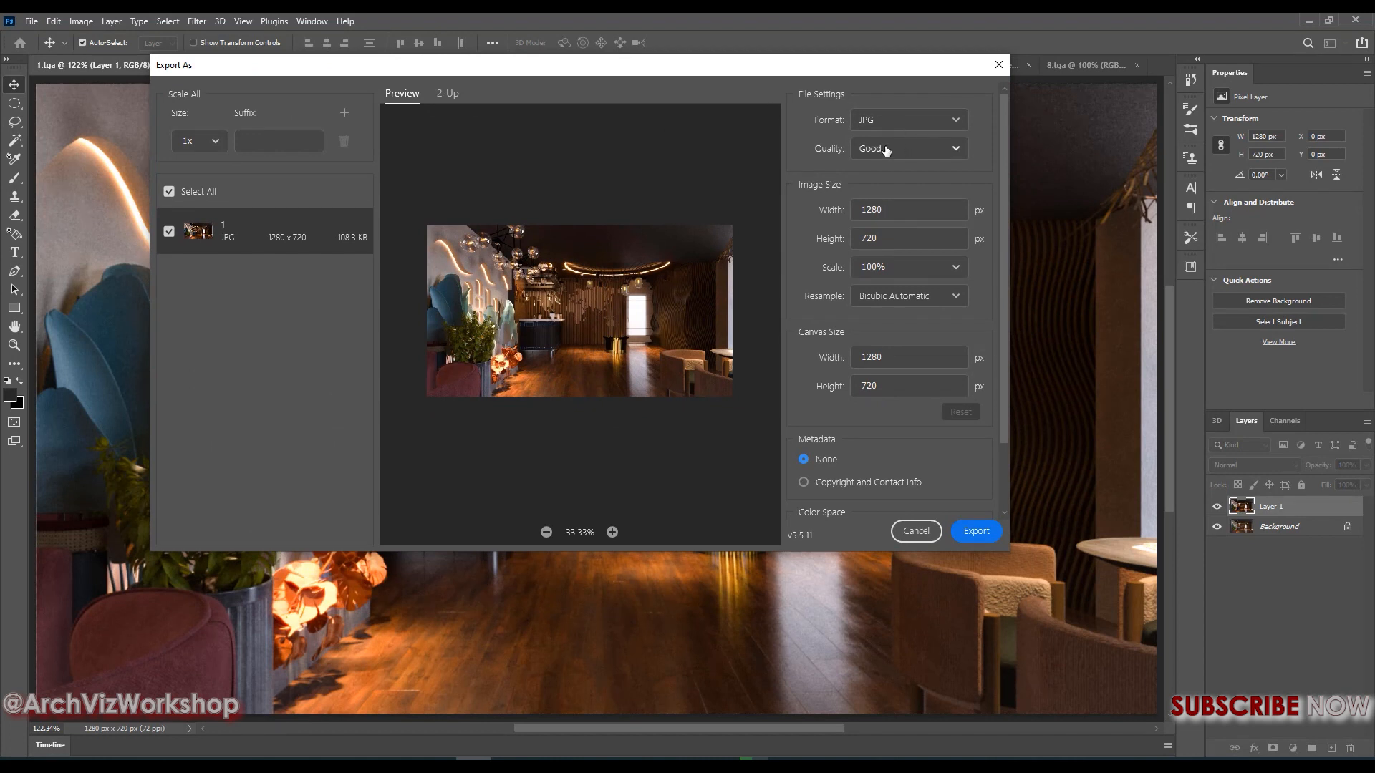
left_click(886, 149)
left_click(890, 150)
left_click(887, 119)
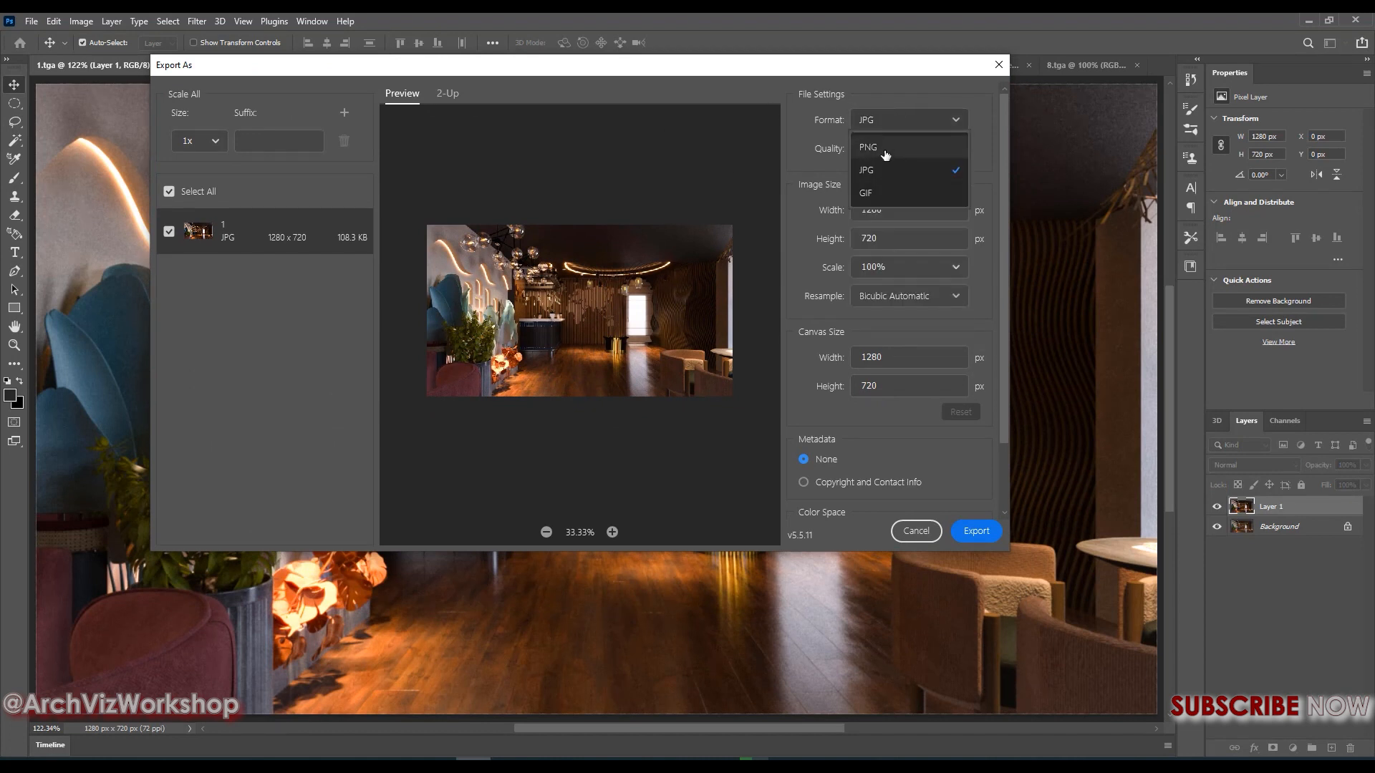
left_click(884, 148)
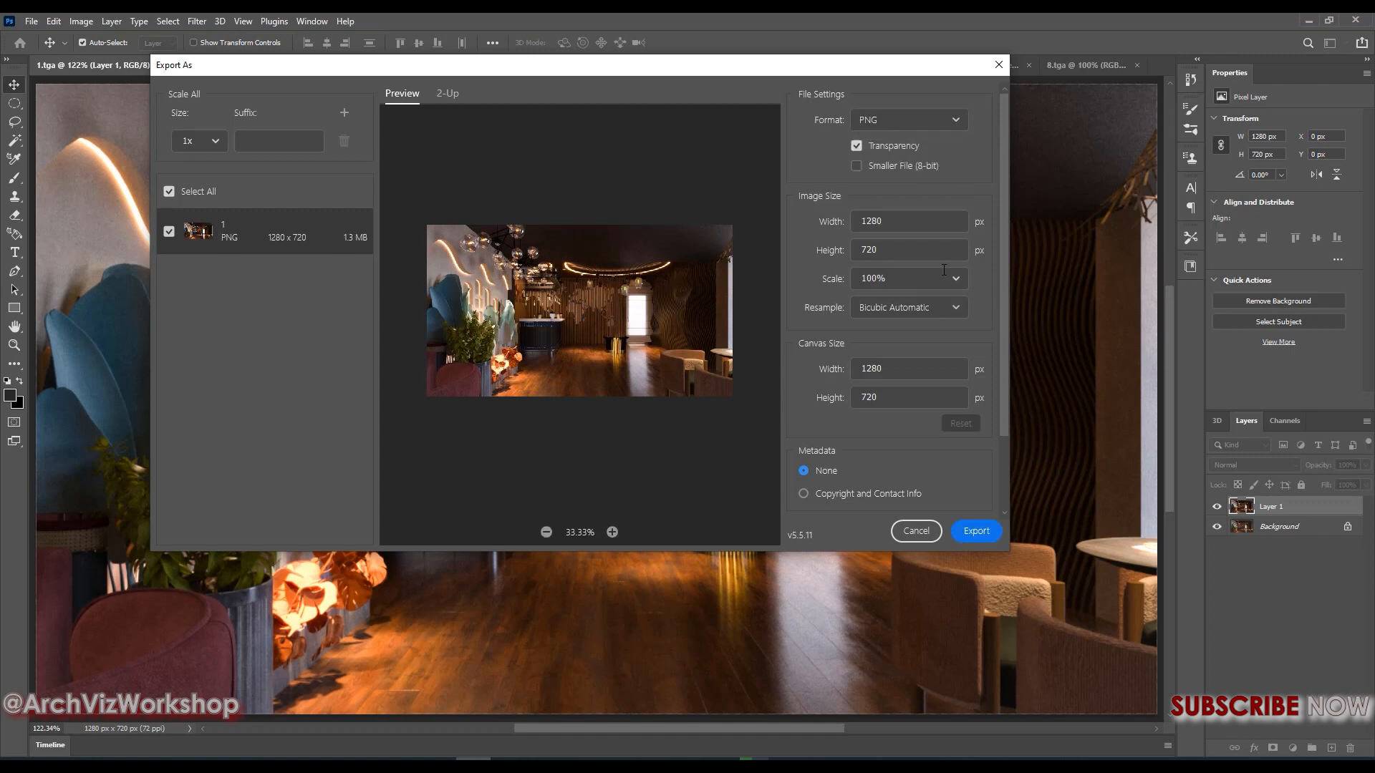
Export the PNG under the file name 1 into the png folder inside render\F, using the copied folder path
left_click(973, 532)
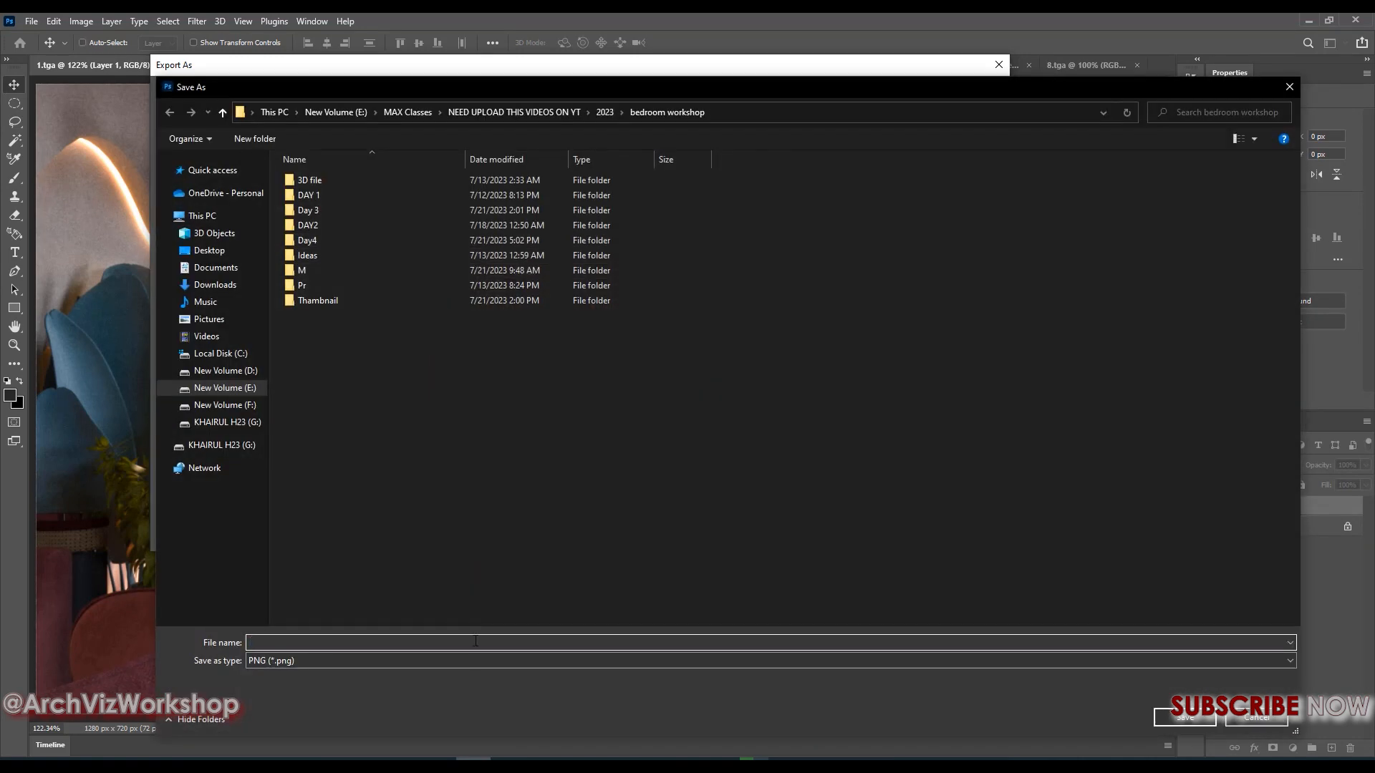
type("D:\\PERSONAL Work\\Restuarant Banani\\render\\F\\png")
left_click(1215, 727)
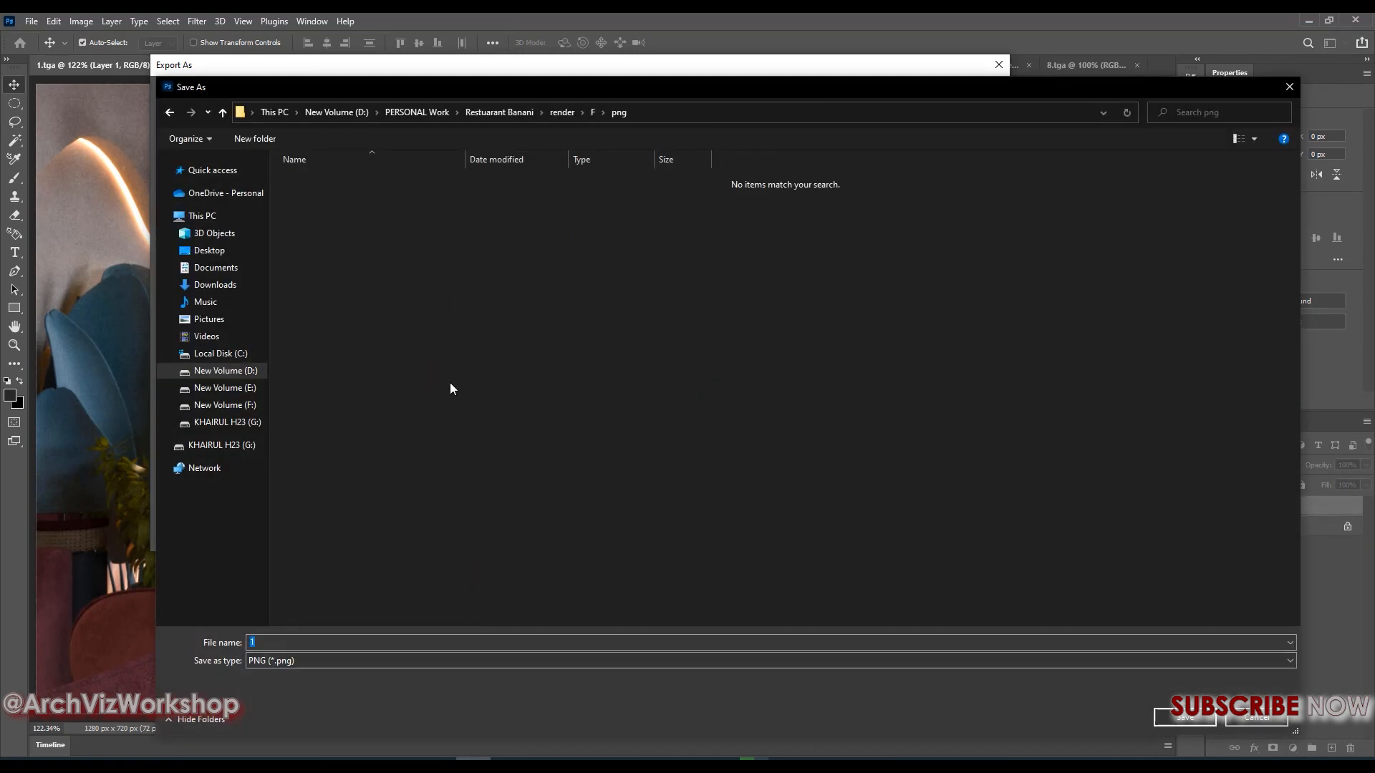
left_click(1199, 718)
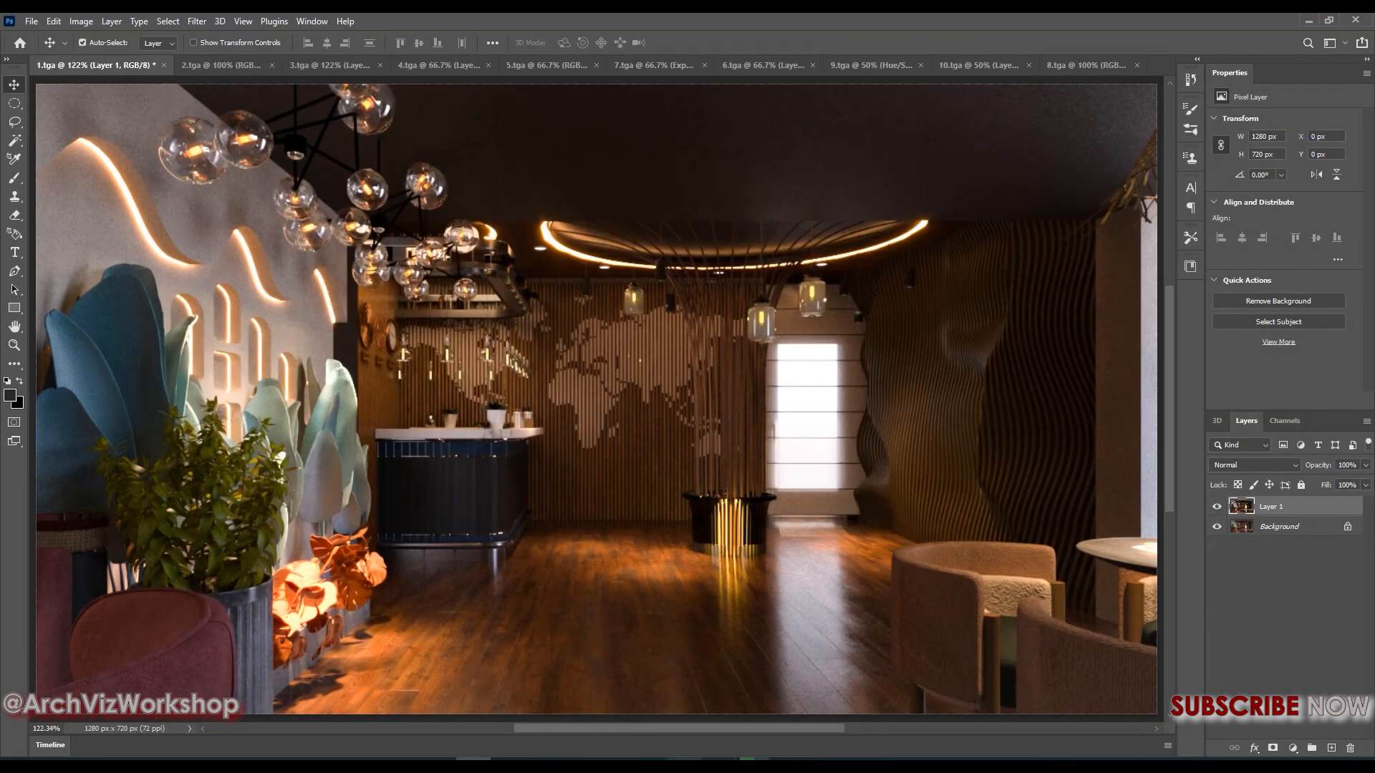
Switch to File Explorer, open the exported 1.png and zoom in and out to inspect its quality
left_click(683, 763)
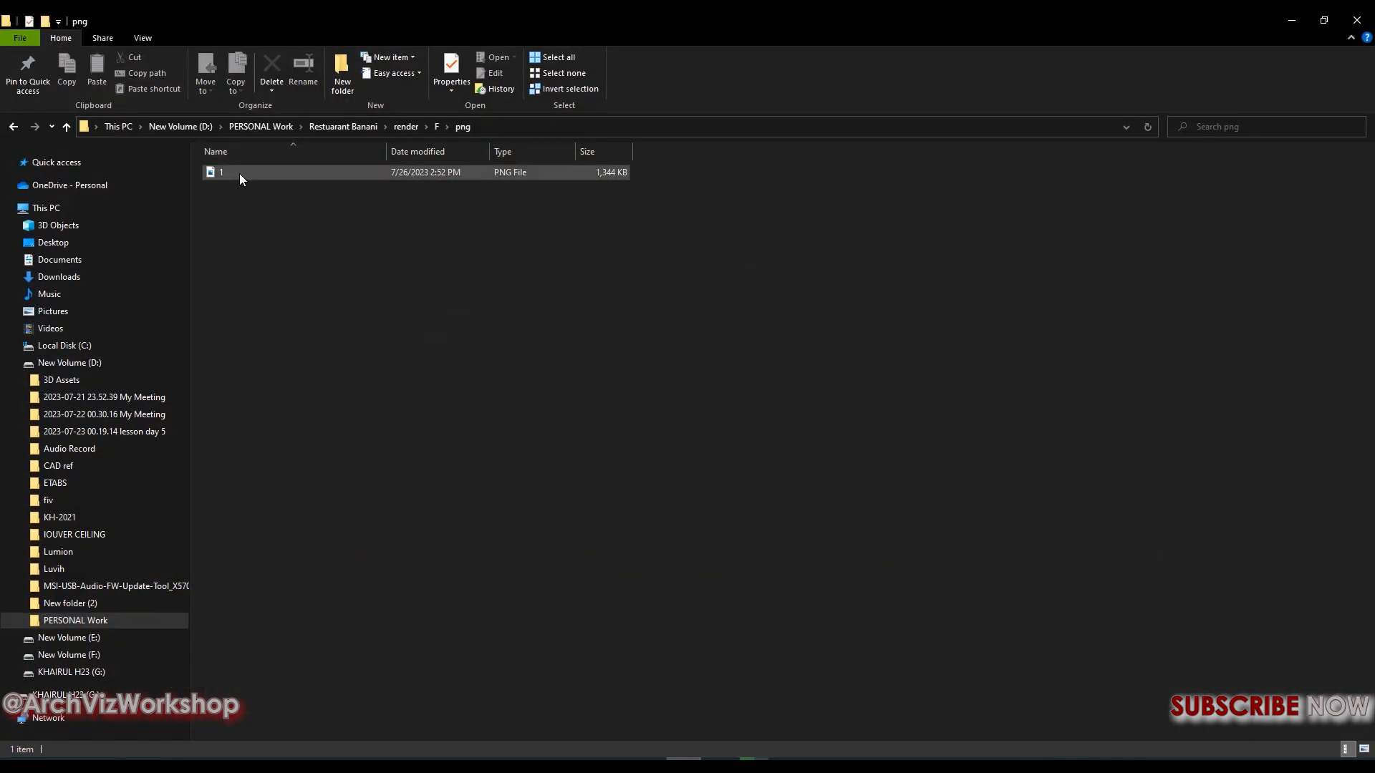
double_click(239, 174)
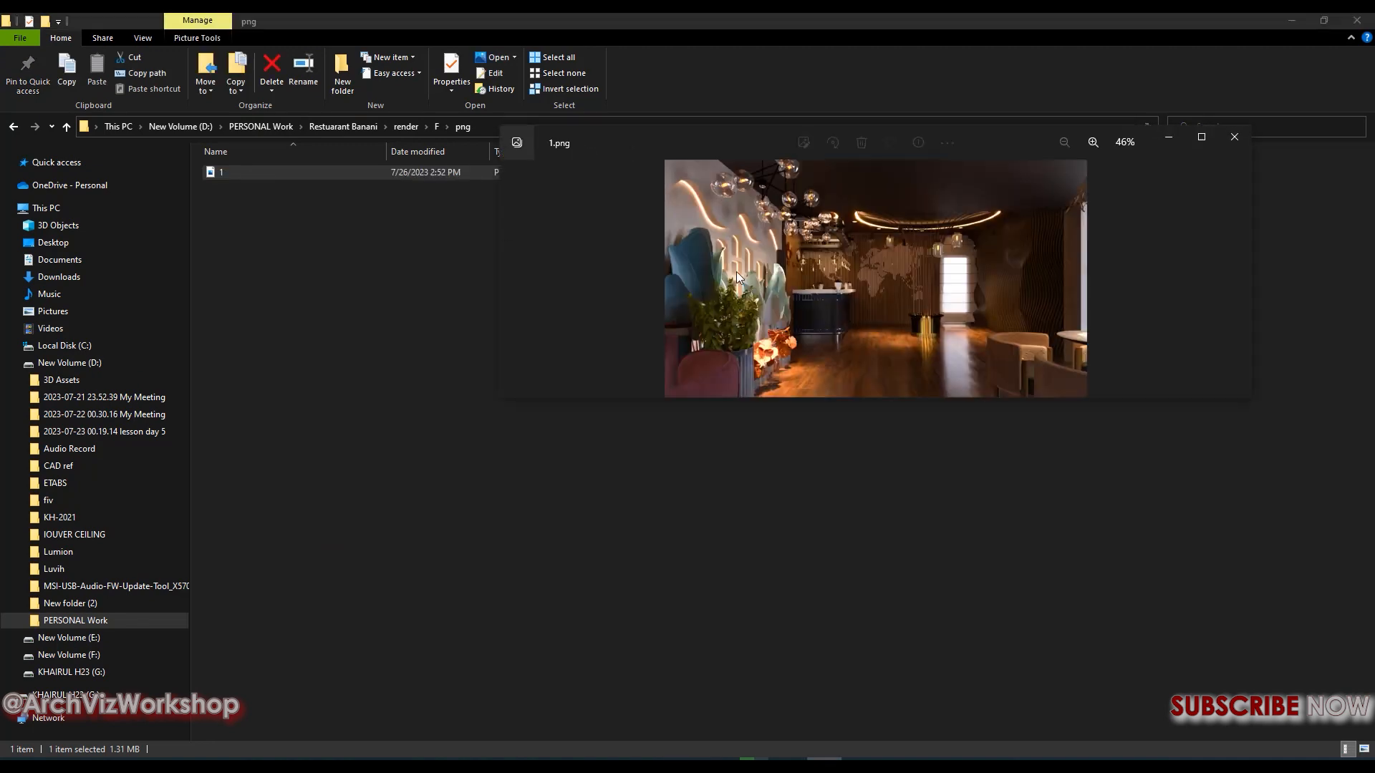
scroll(1044, 297, "up", 2)
left_click(1201, 138)
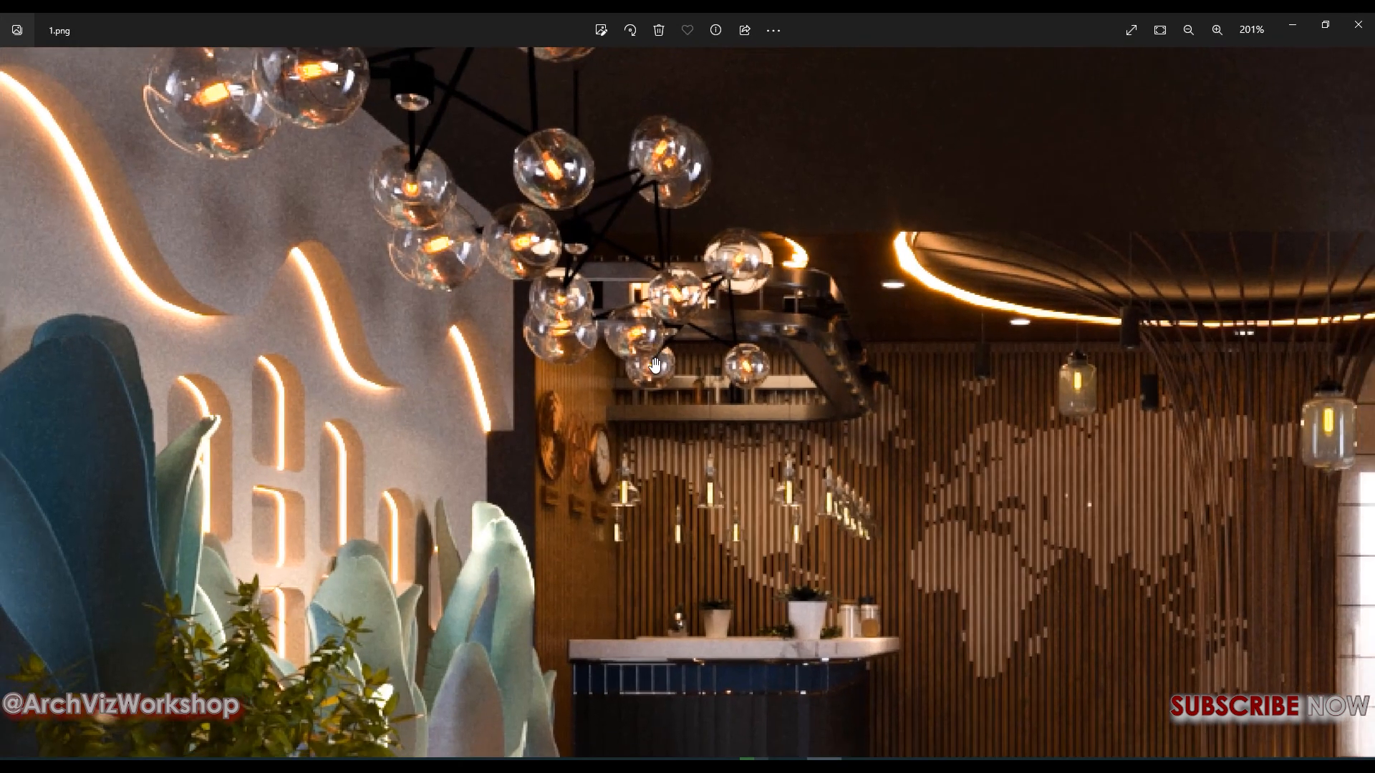
scroll(758, 373, "up", 4)
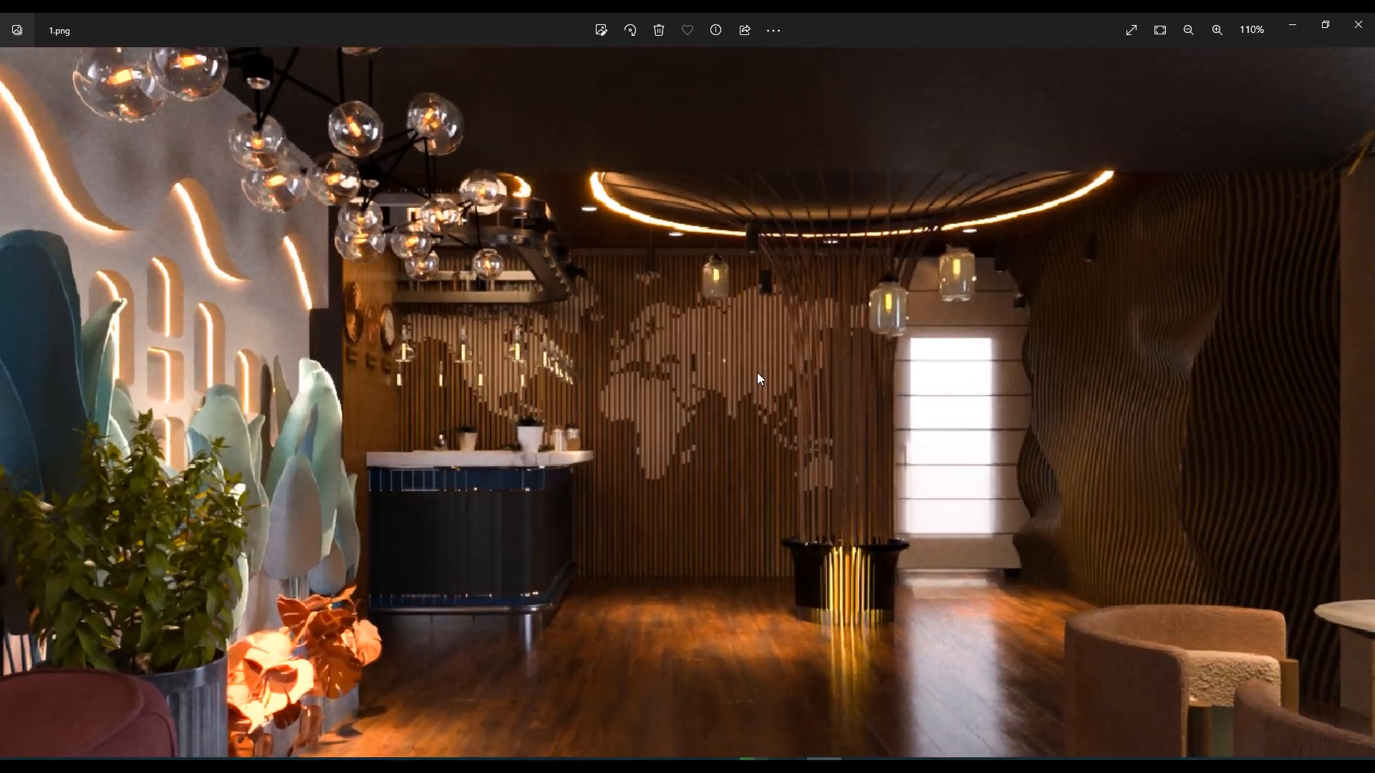
scroll(758, 373, "down", 4)
left_click(1293, 22)
Reopen the Export As settings for 1.tga and choose JPG format with Great quality
left_click(31, 20)
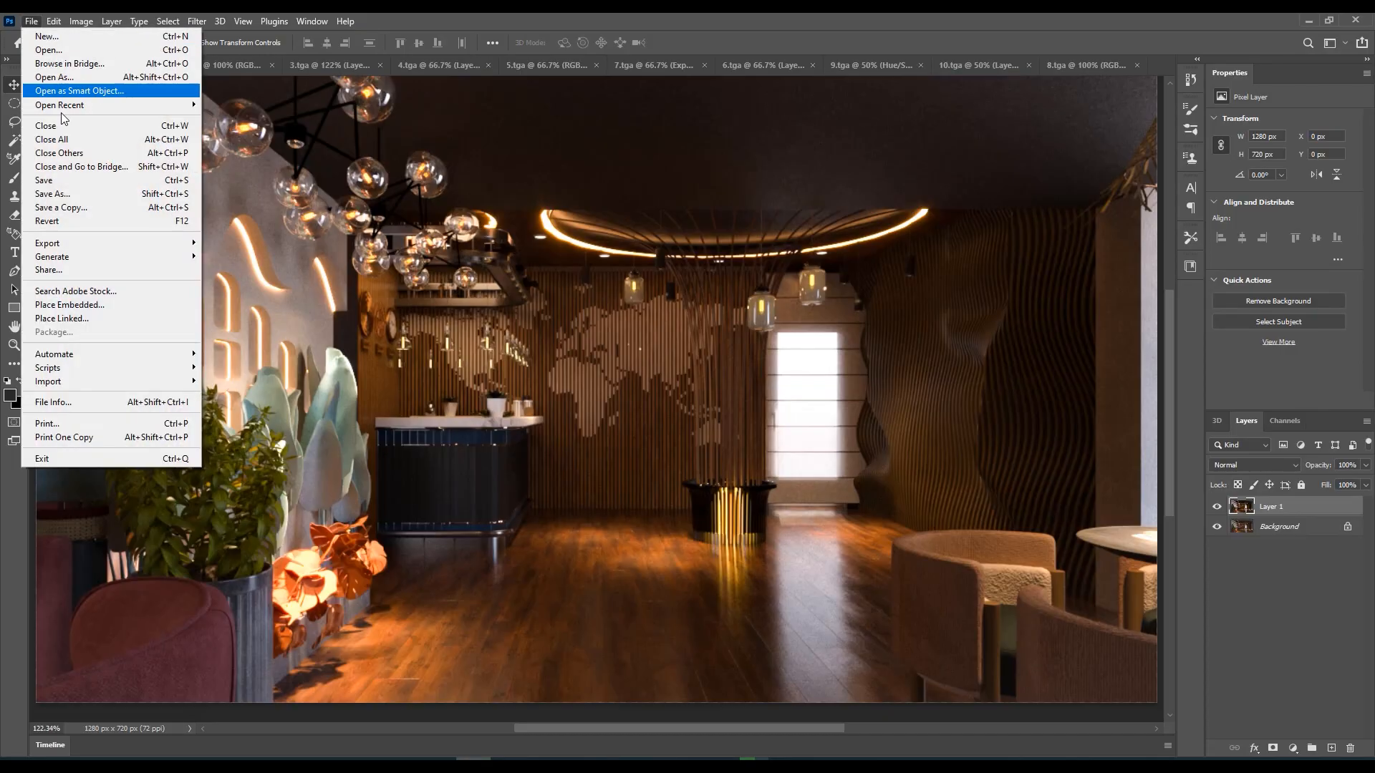
mouse_move(75, 251)
left_click(224, 257)
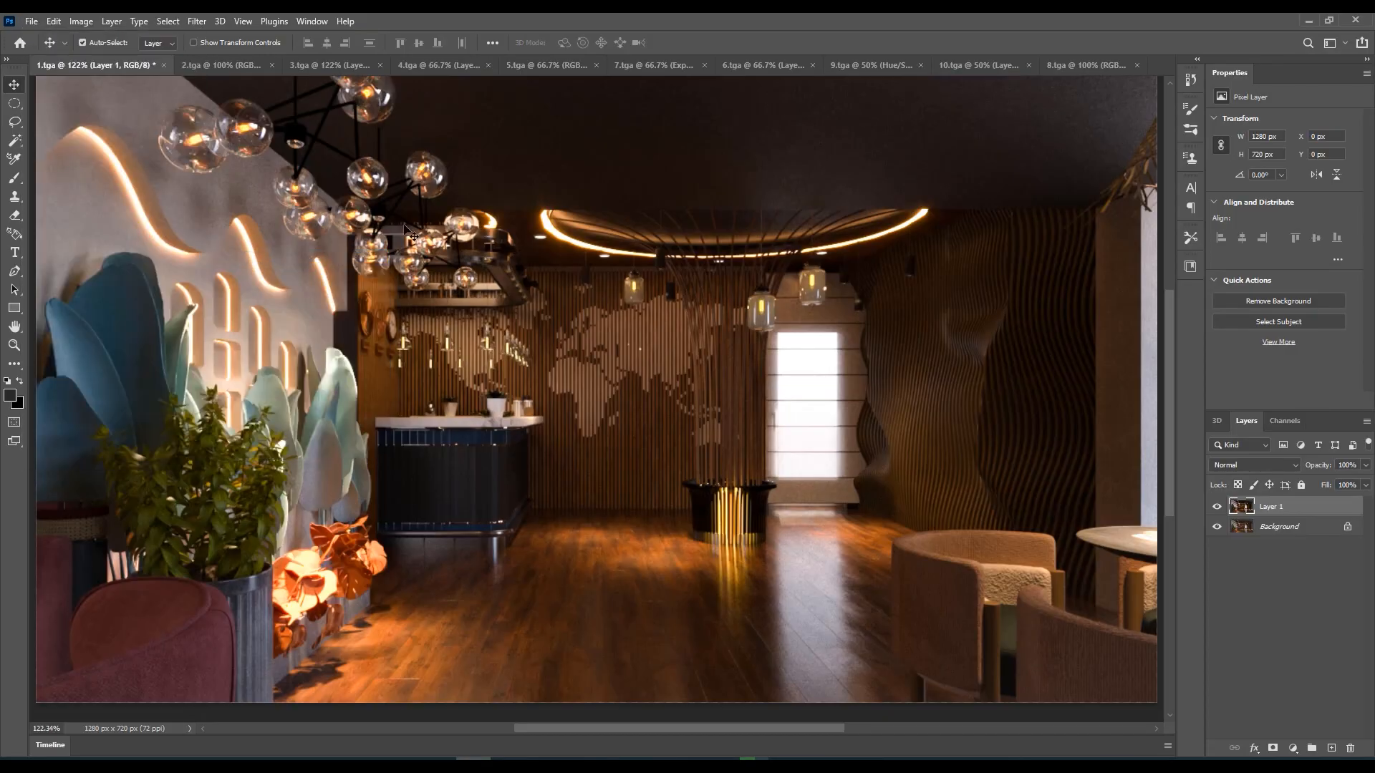
left_click(885, 128)
left_click(887, 130)
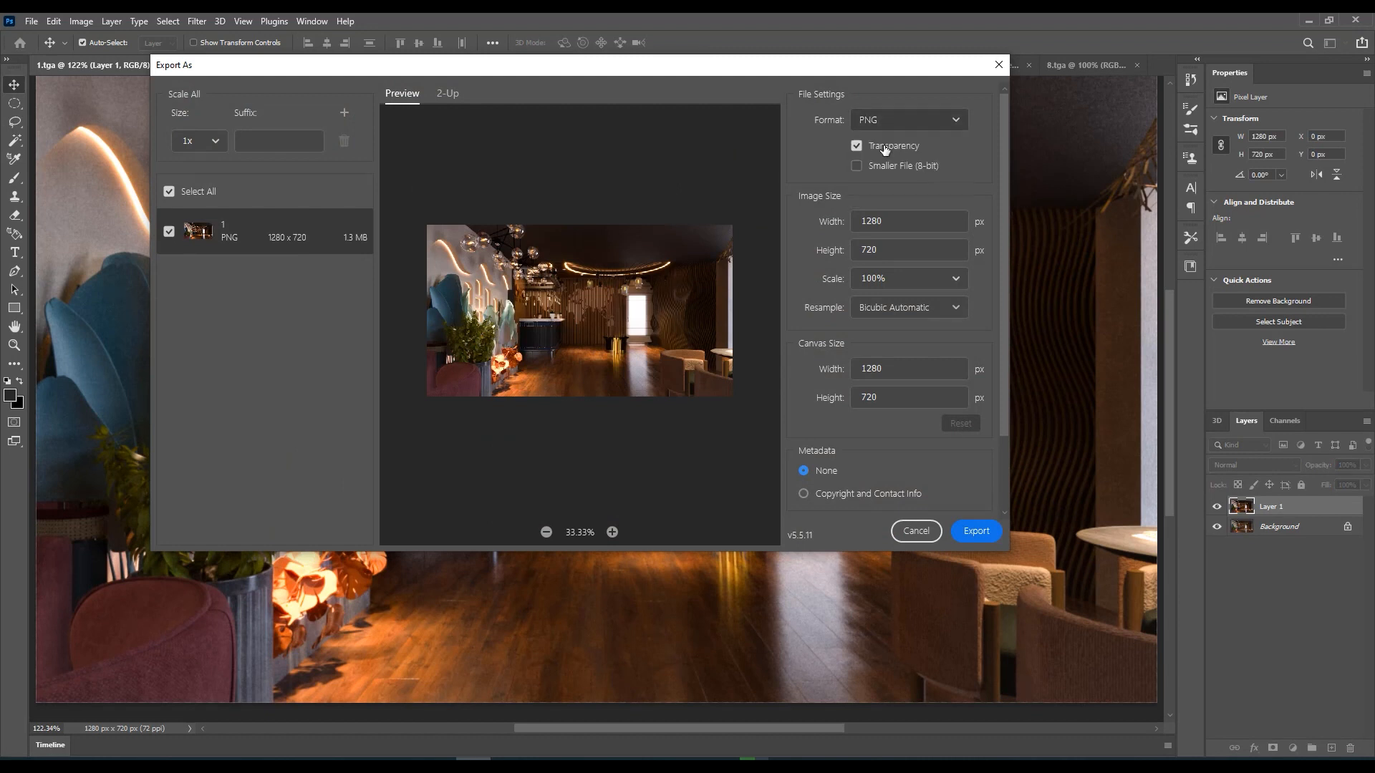
left_click(886, 123)
left_click(879, 173)
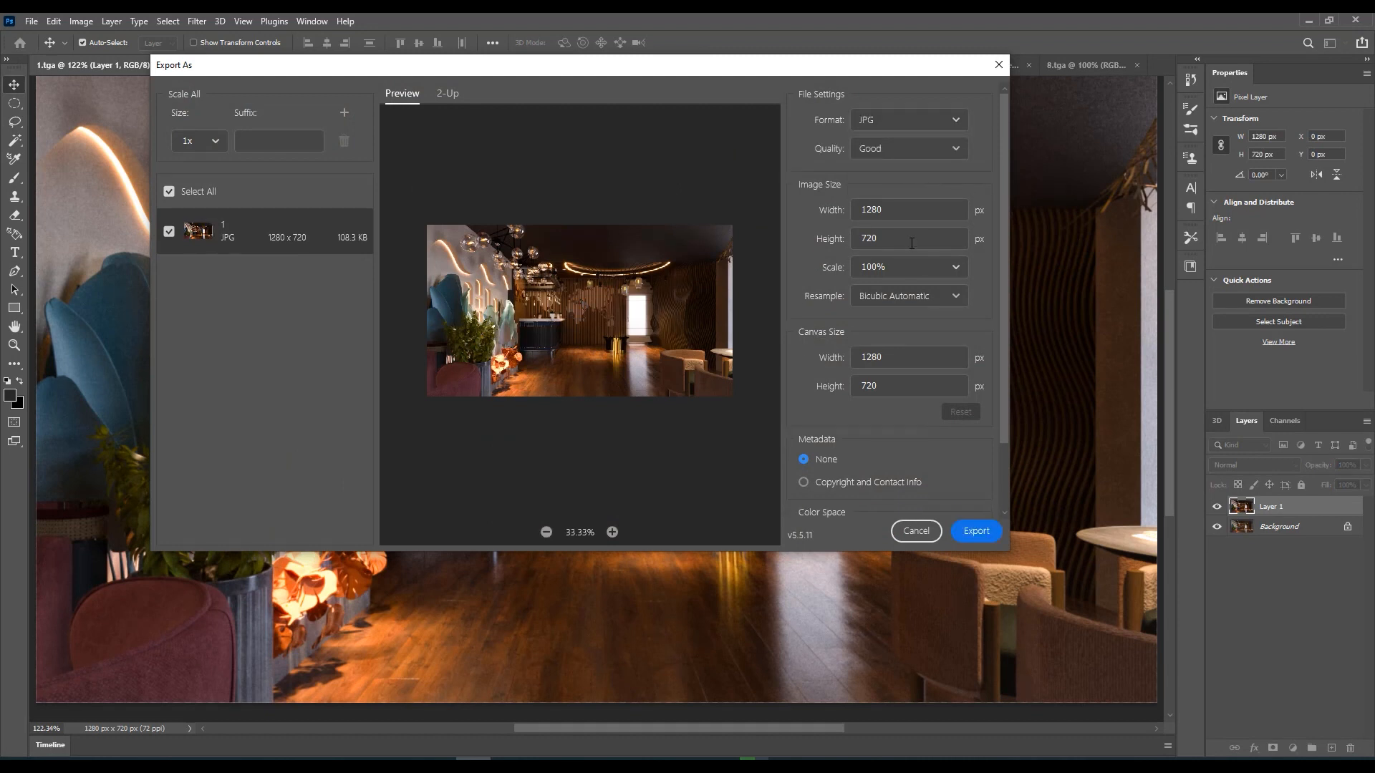
left_click(902, 149)
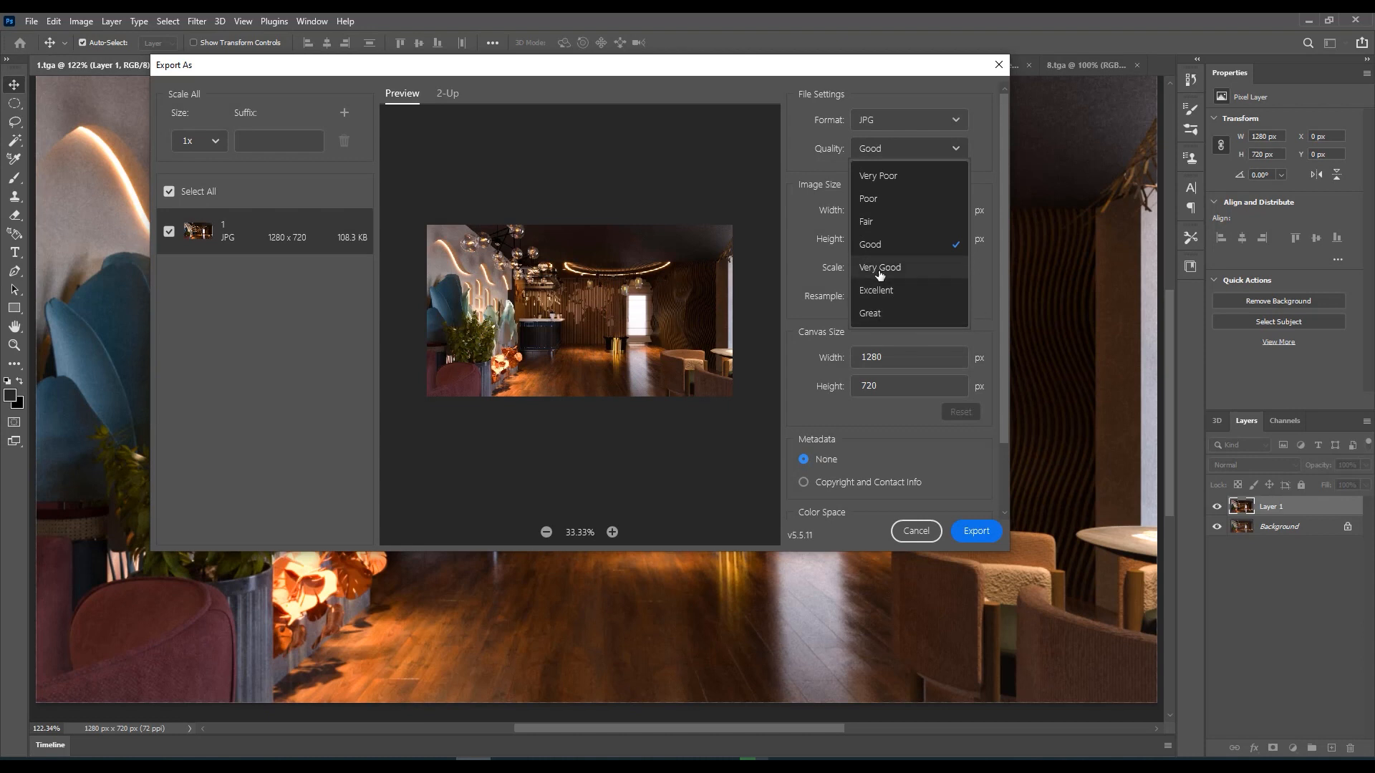
left_click(874, 313)
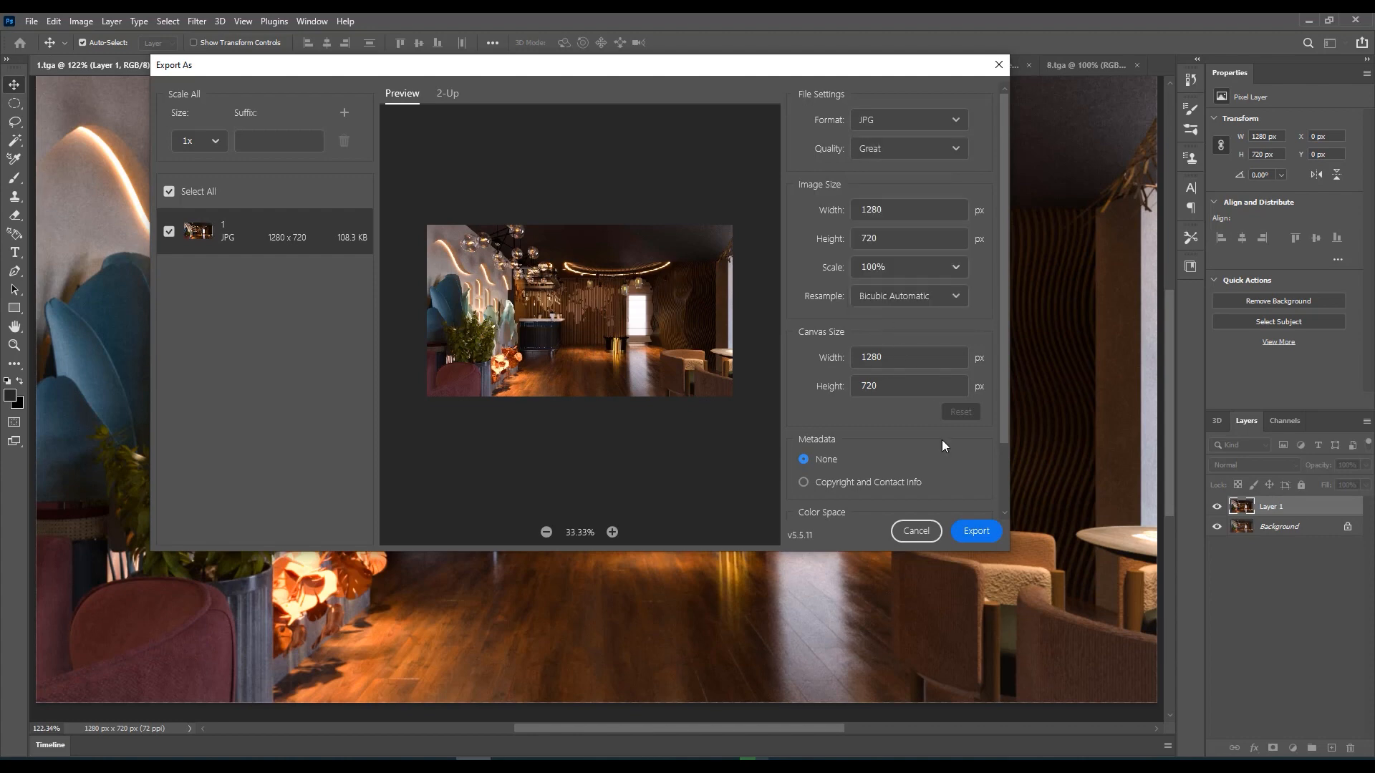
Start the JPG export and create a folder named jpg inside the F folder, beside the png folder
left_click(974, 530)
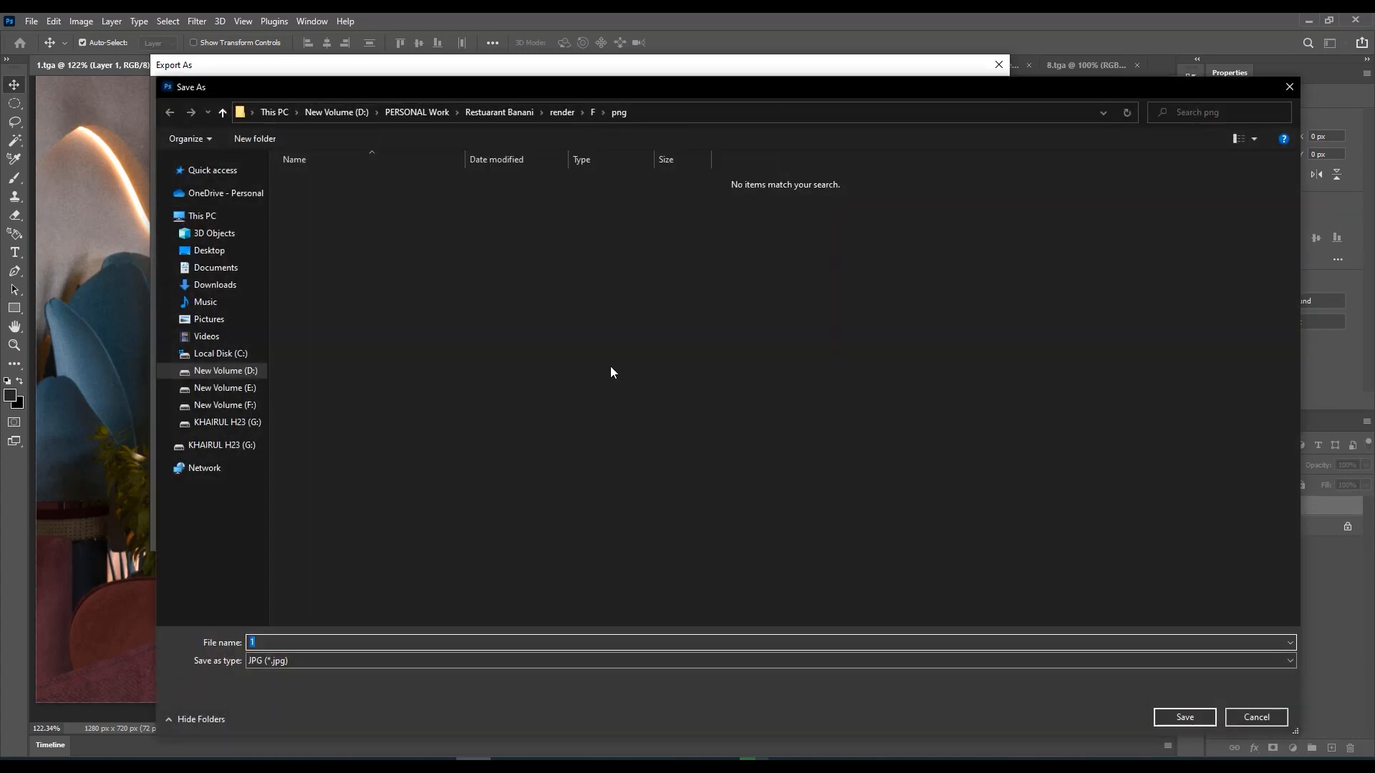
left_click(221, 112)
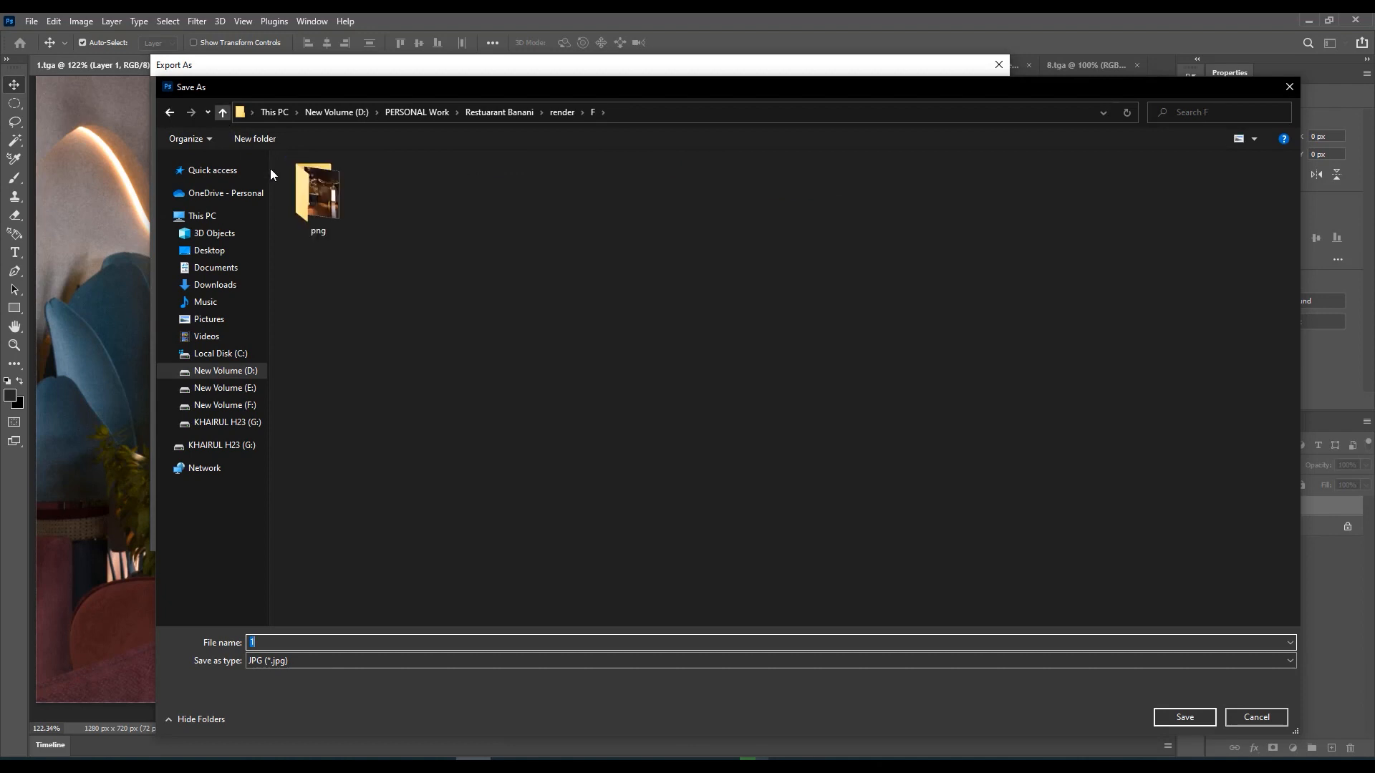
right_click(409, 225)
left_click(600, 375)
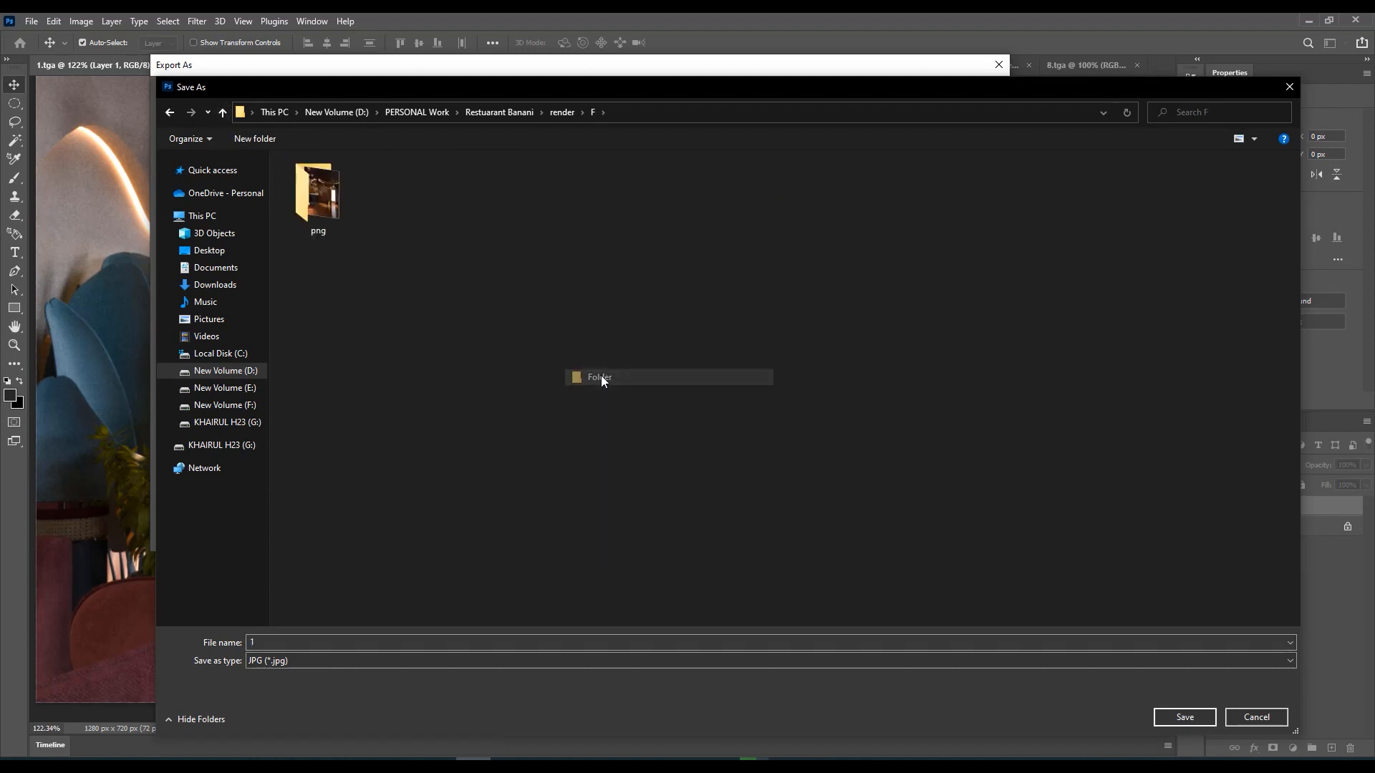
type("jg")
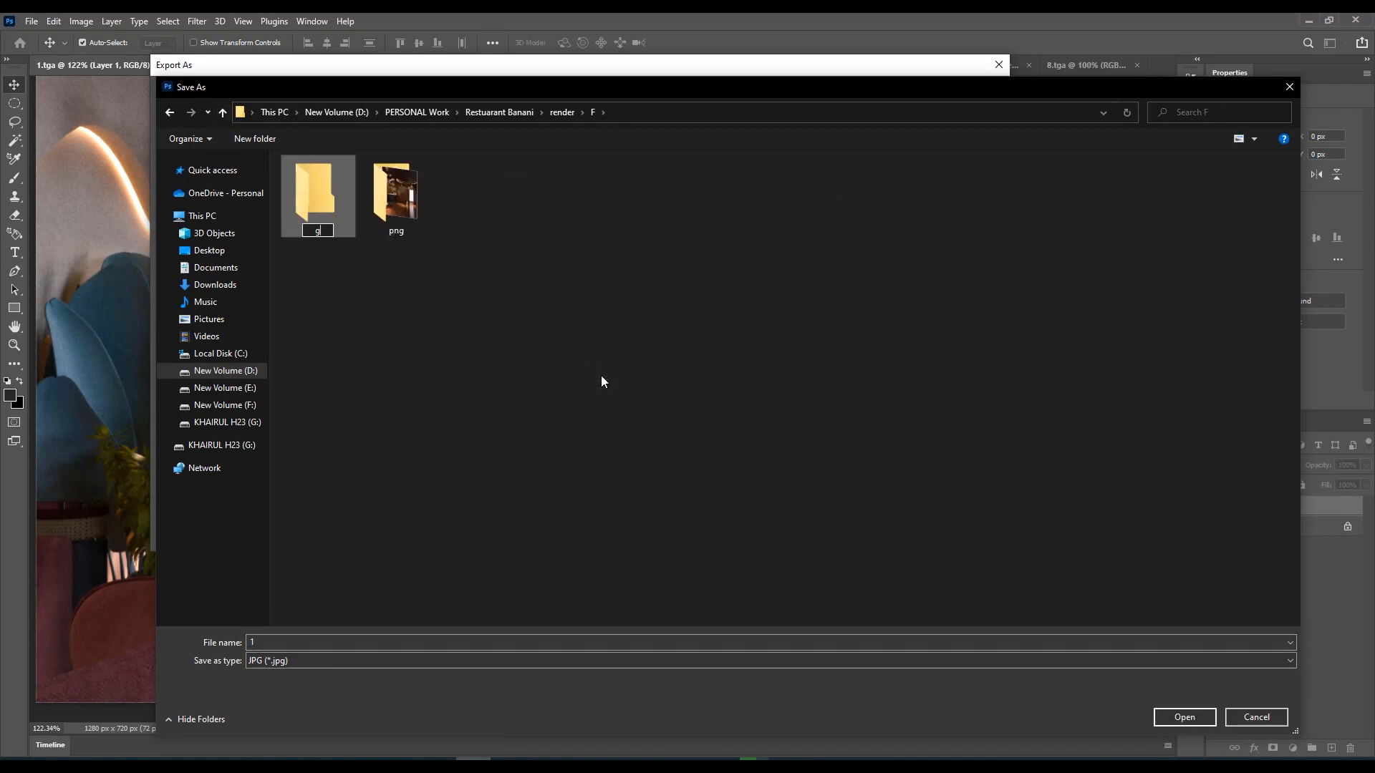
key("BackSpace")
key("BackSpace")
type("jpg")
key("Return")
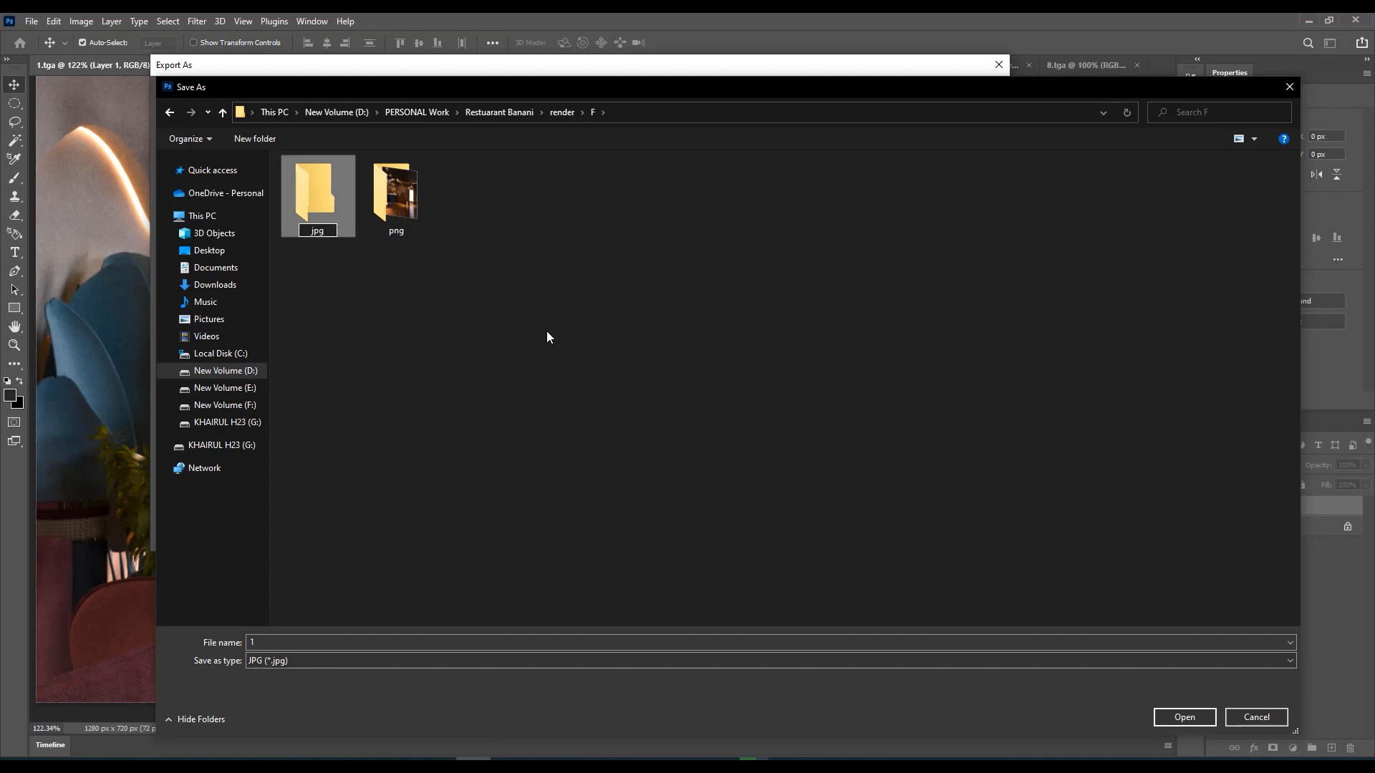
Save the JPG under the file name 1 in the jpg folder and switch to File Explorer
double_click(318, 200)
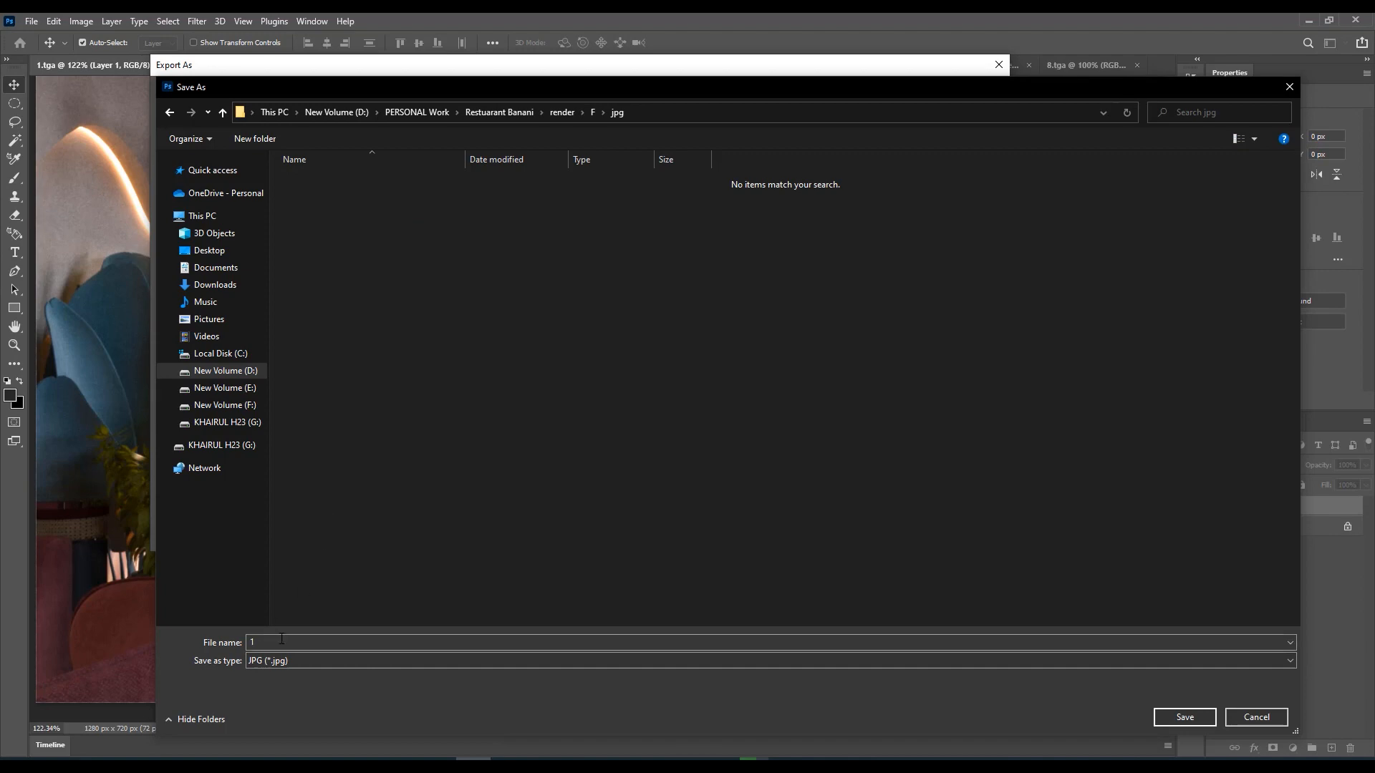
left_click(1166, 718)
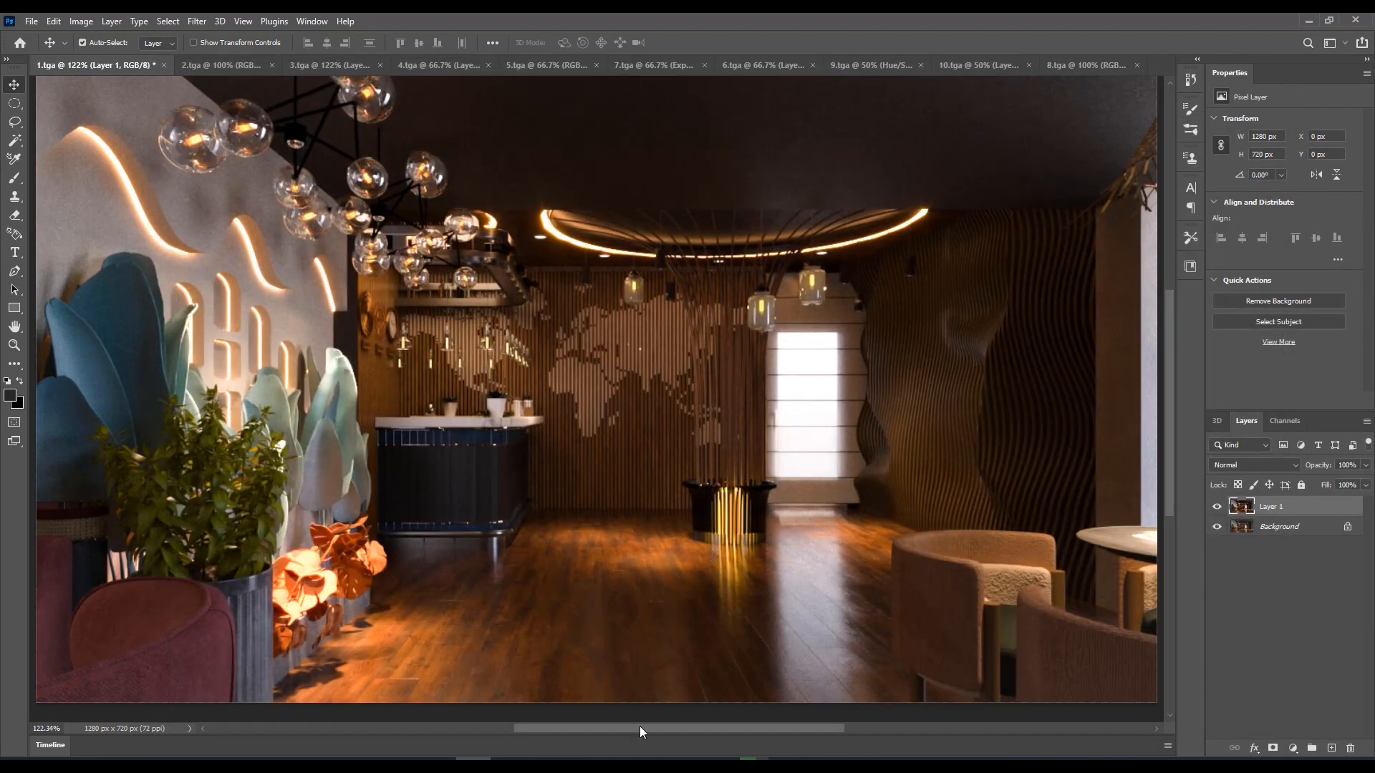
left_click(683, 758)
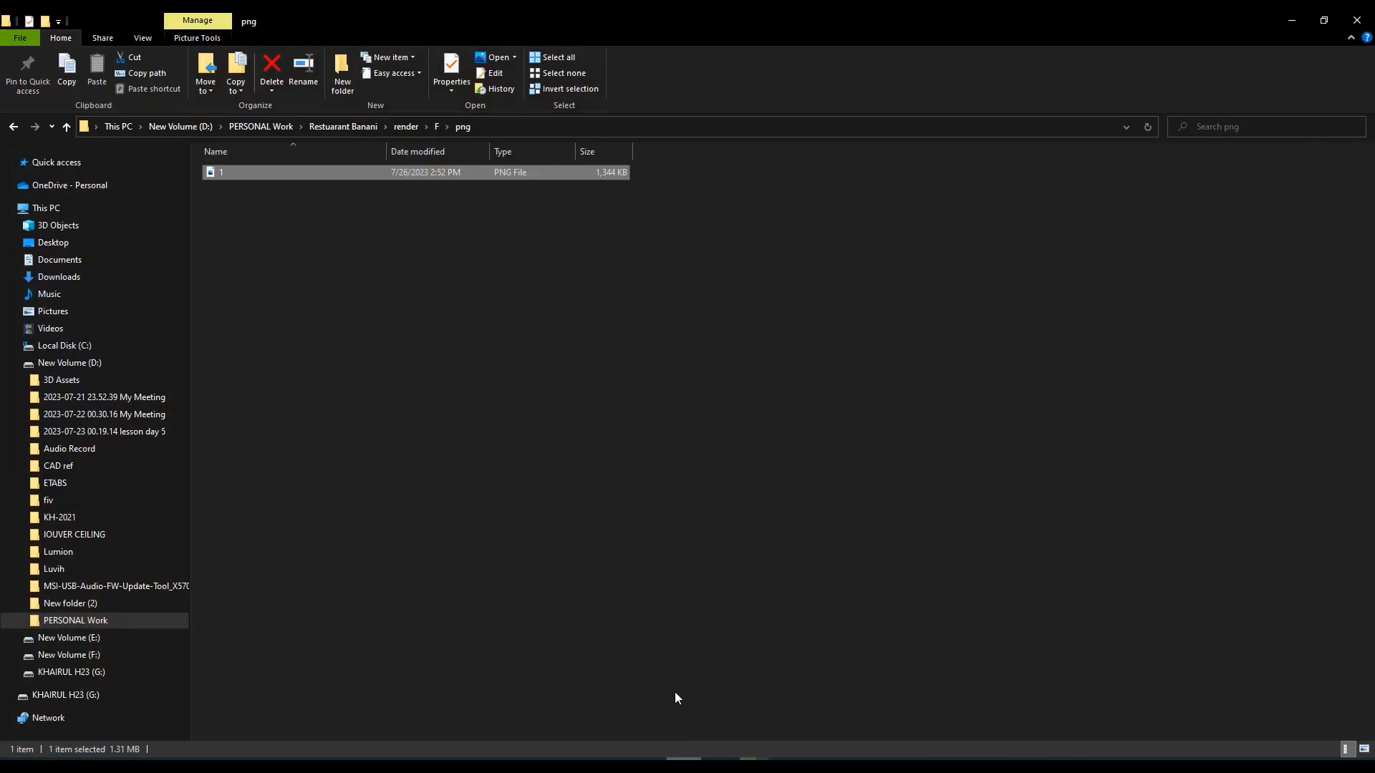
Open the exported 1.jpg from the jpg folder, inspect it in a maximized viewer, and switch back to Photoshop
left_click(67, 127)
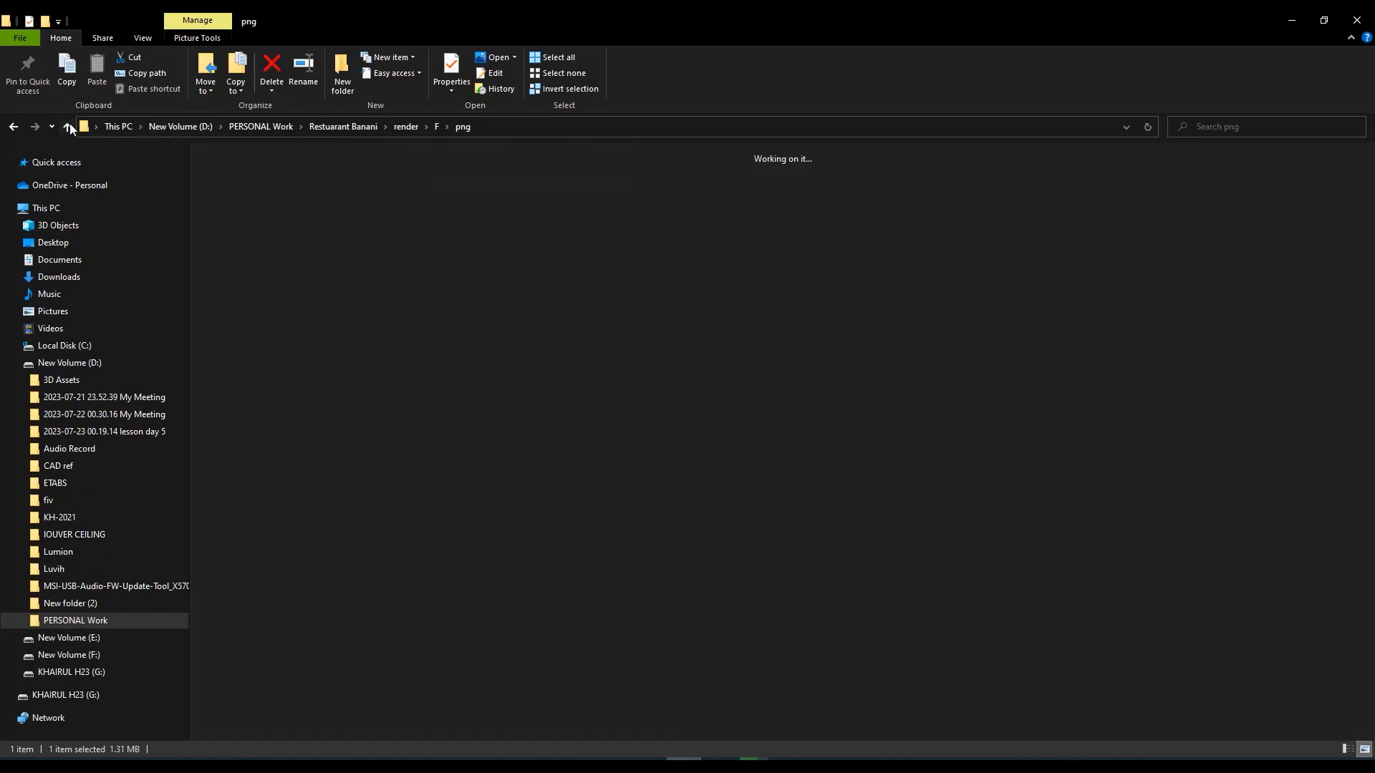
double_click(243, 195)
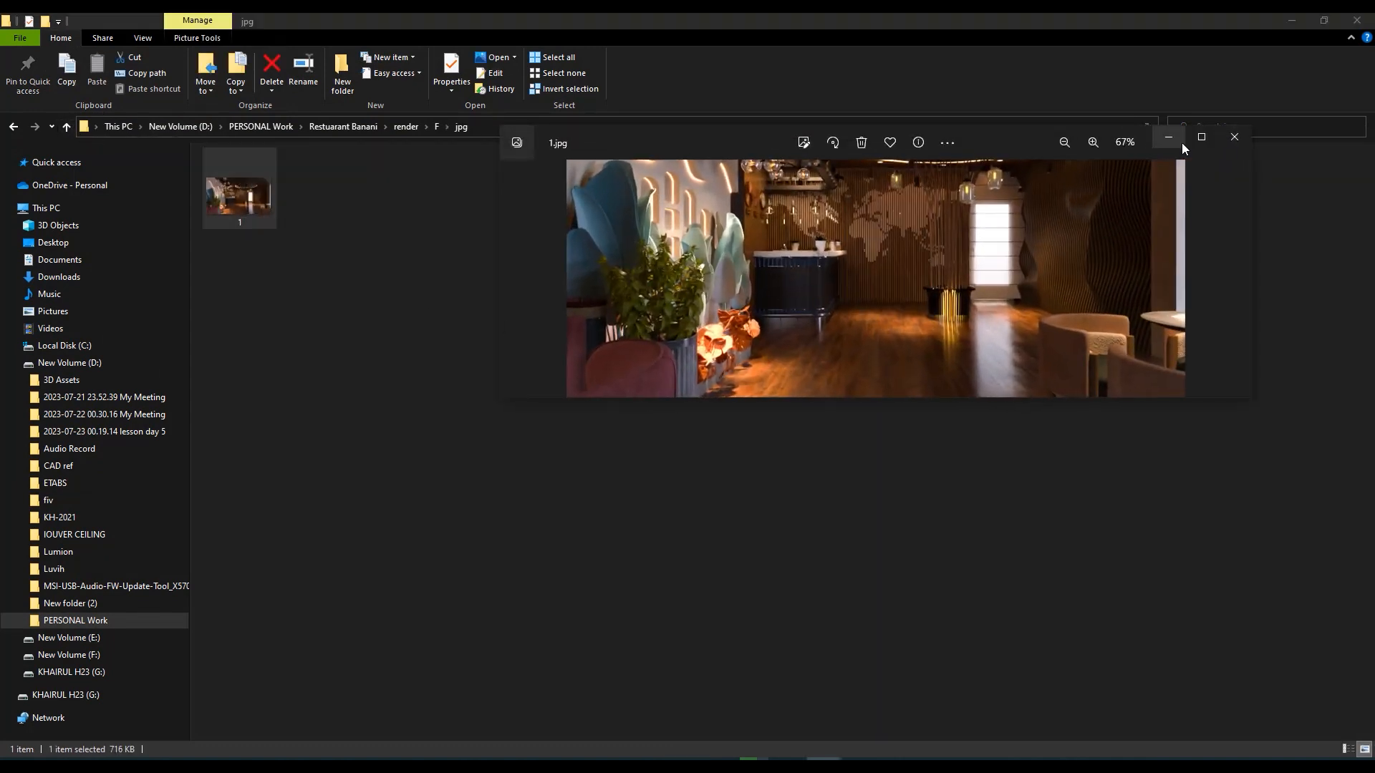
left_click(1210, 139)
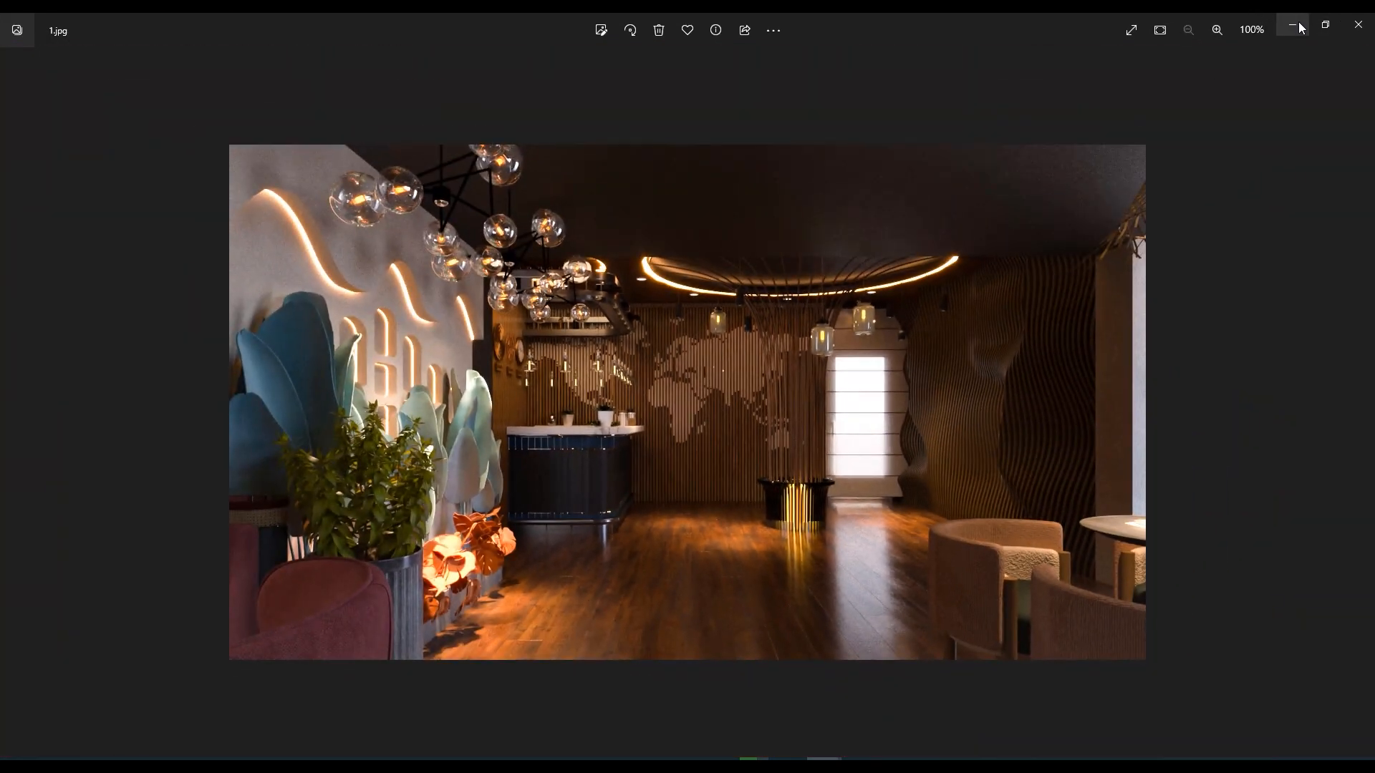
left_click(1293, 26)
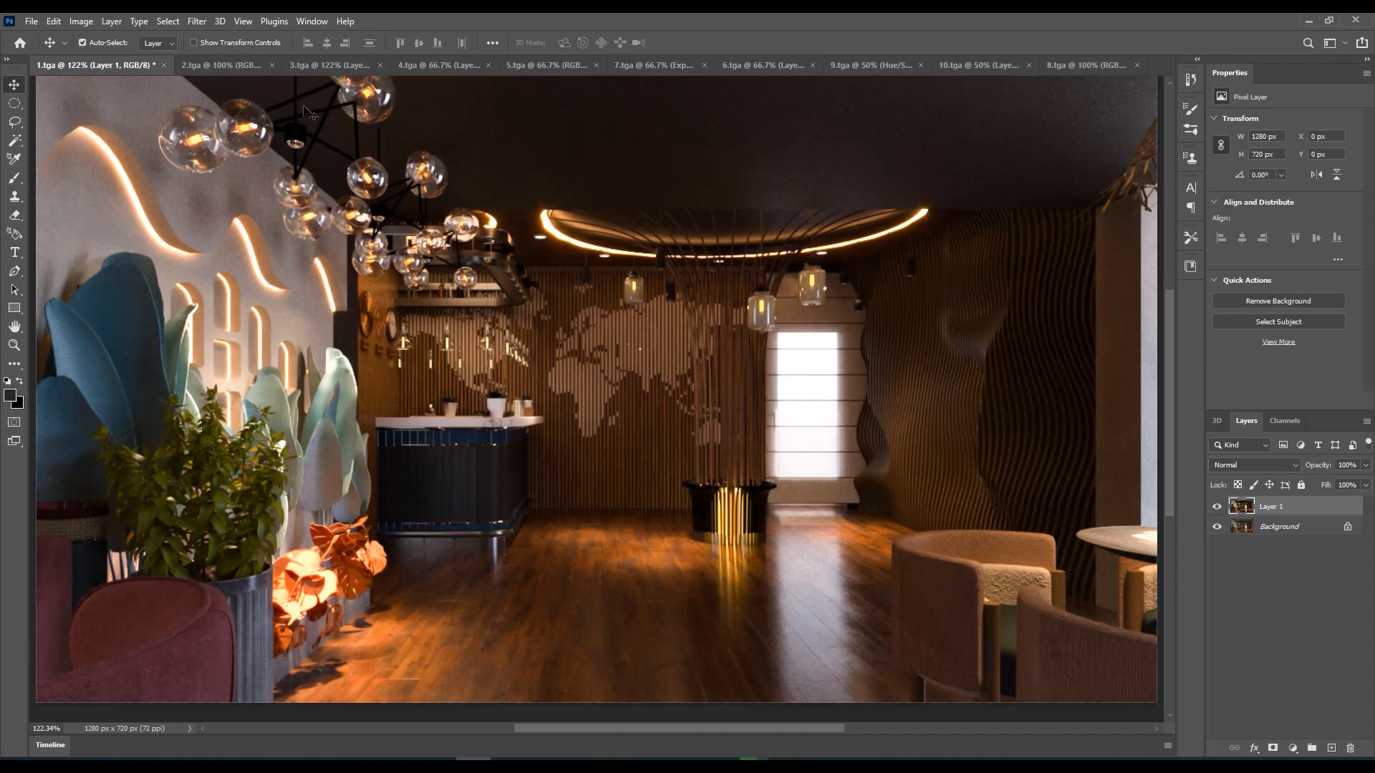
Review the graded renders from 2.tga through 5.tga and 9.tga, and return to 5.tga and 4.tga
left_click(215, 65)
left_click(343, 65)
left_click(401, 65)
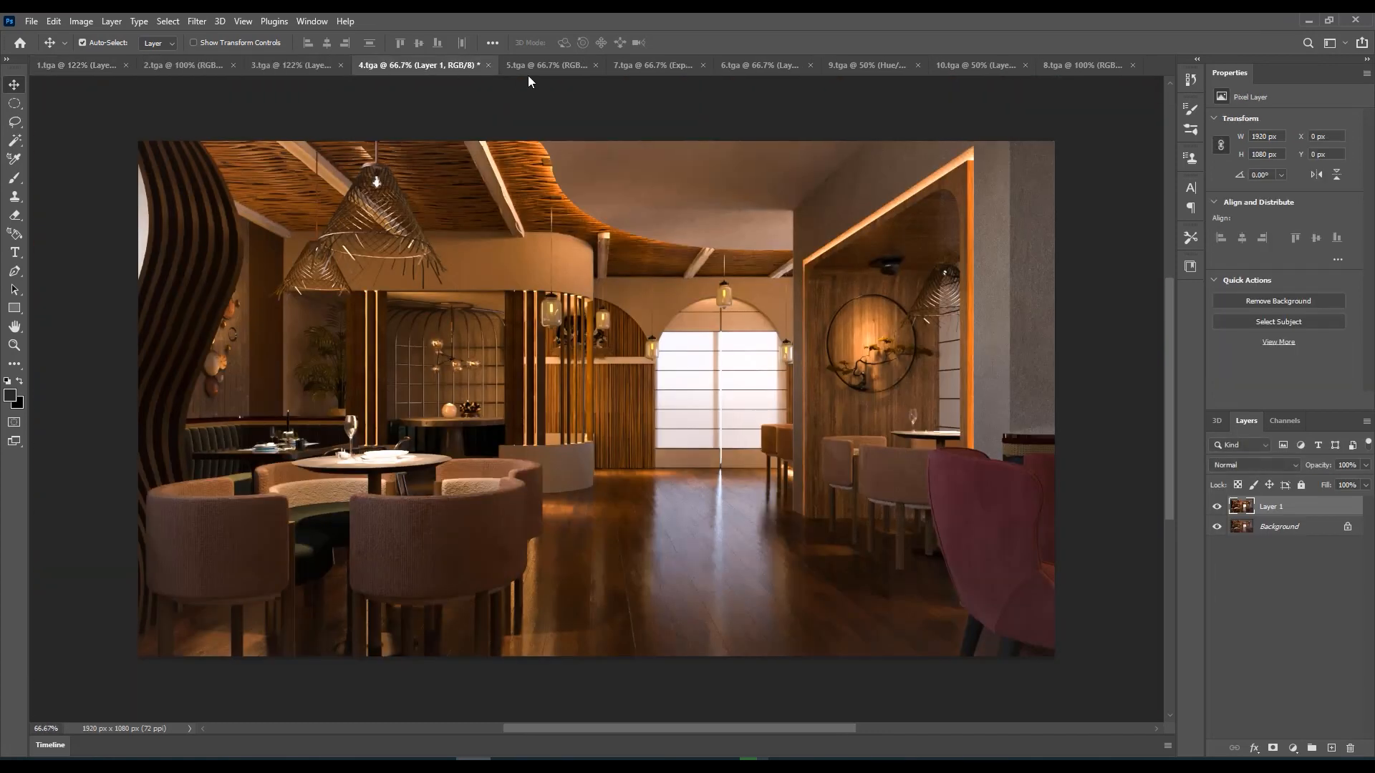
left_click(533, 65)
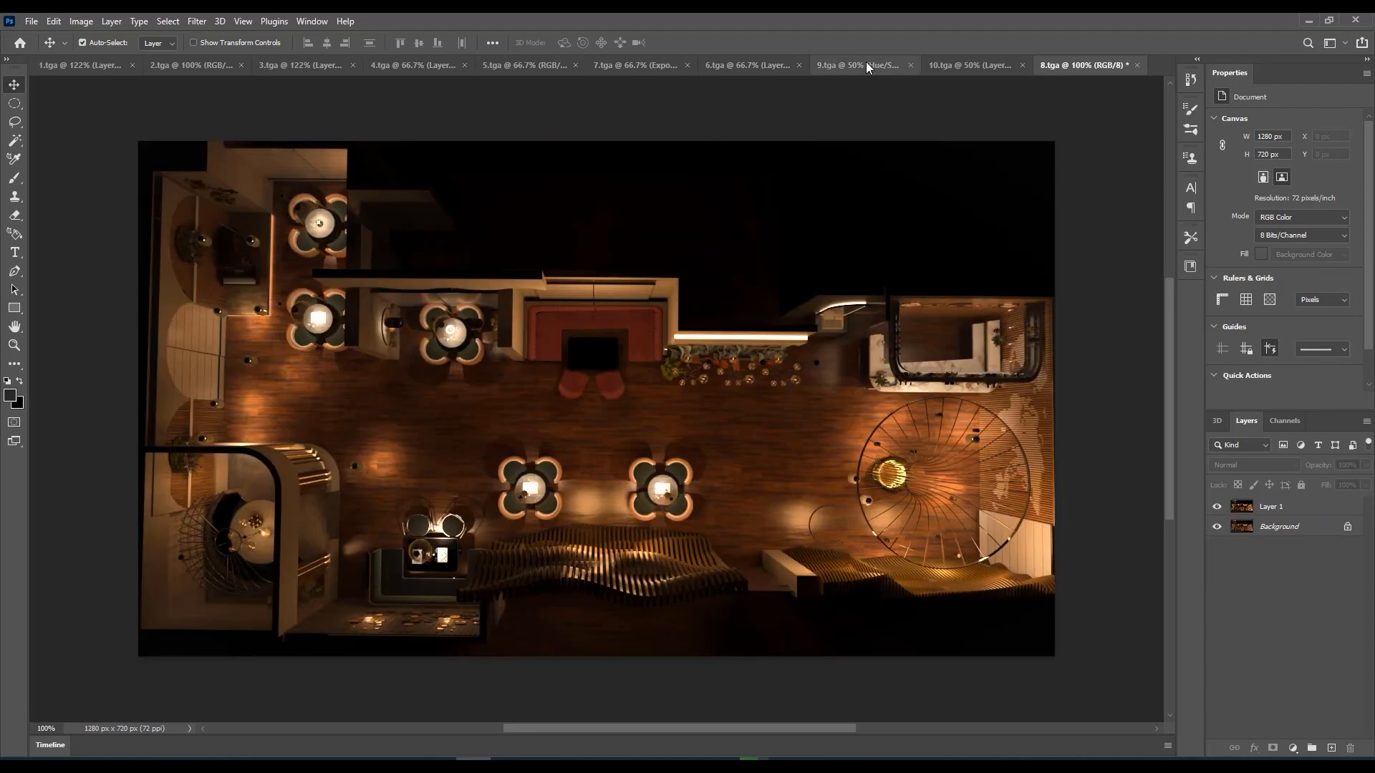
left_click(865, 65)
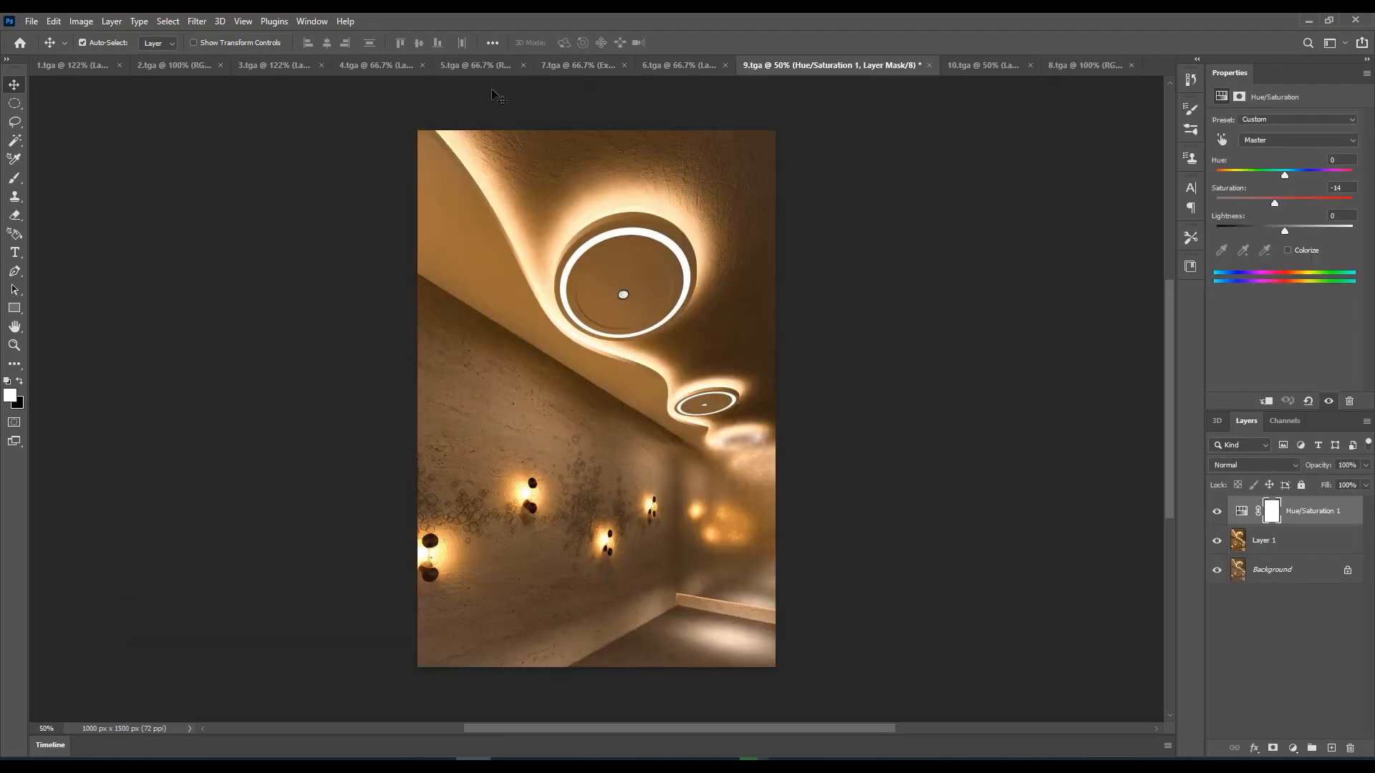
left_click(475, 65)
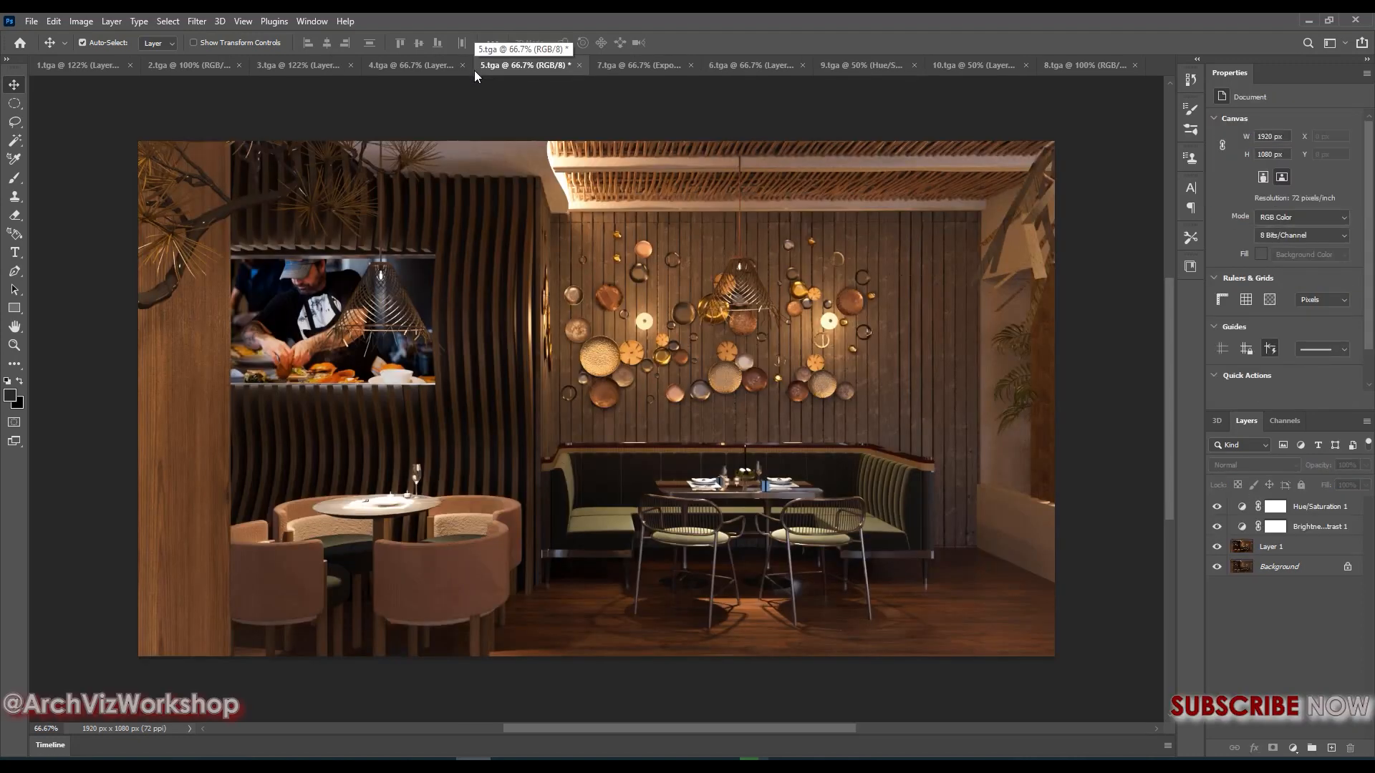
left_click(392, 64)
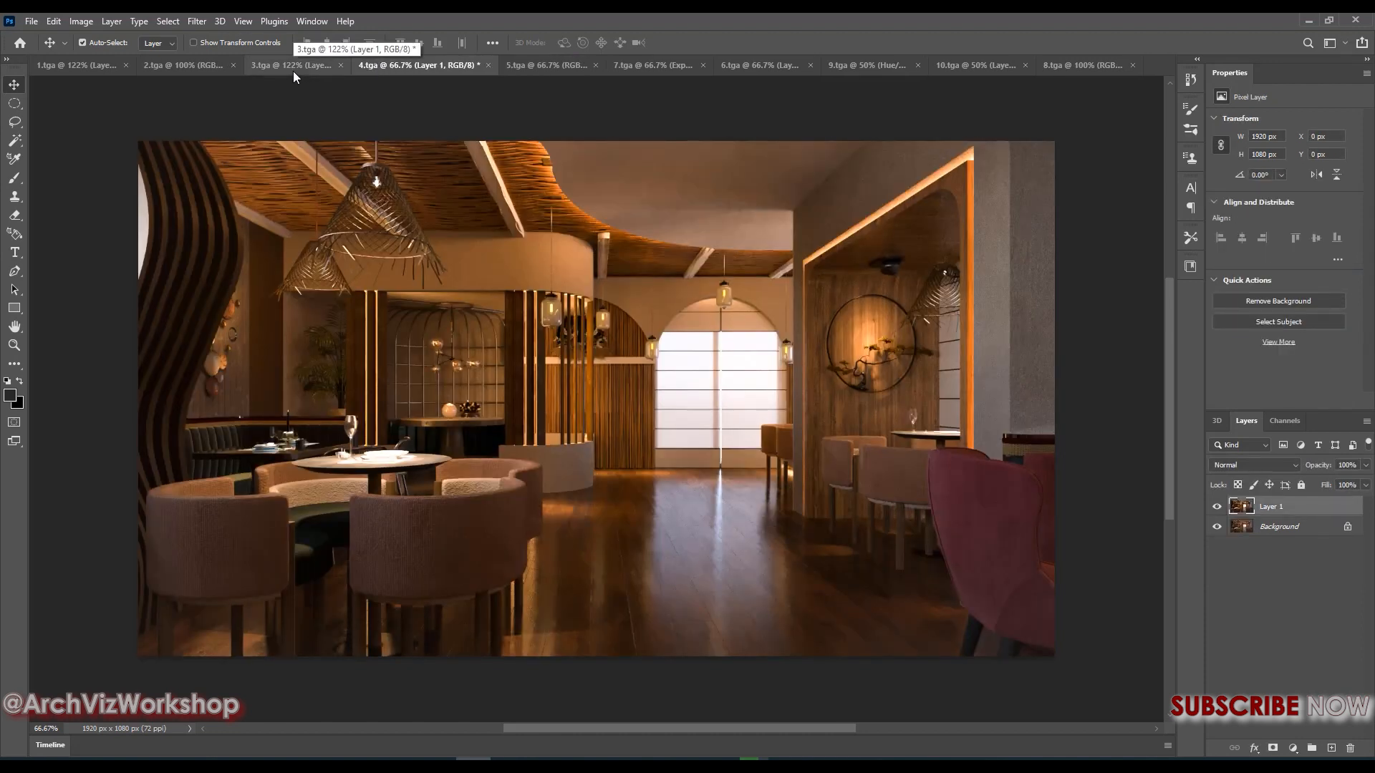